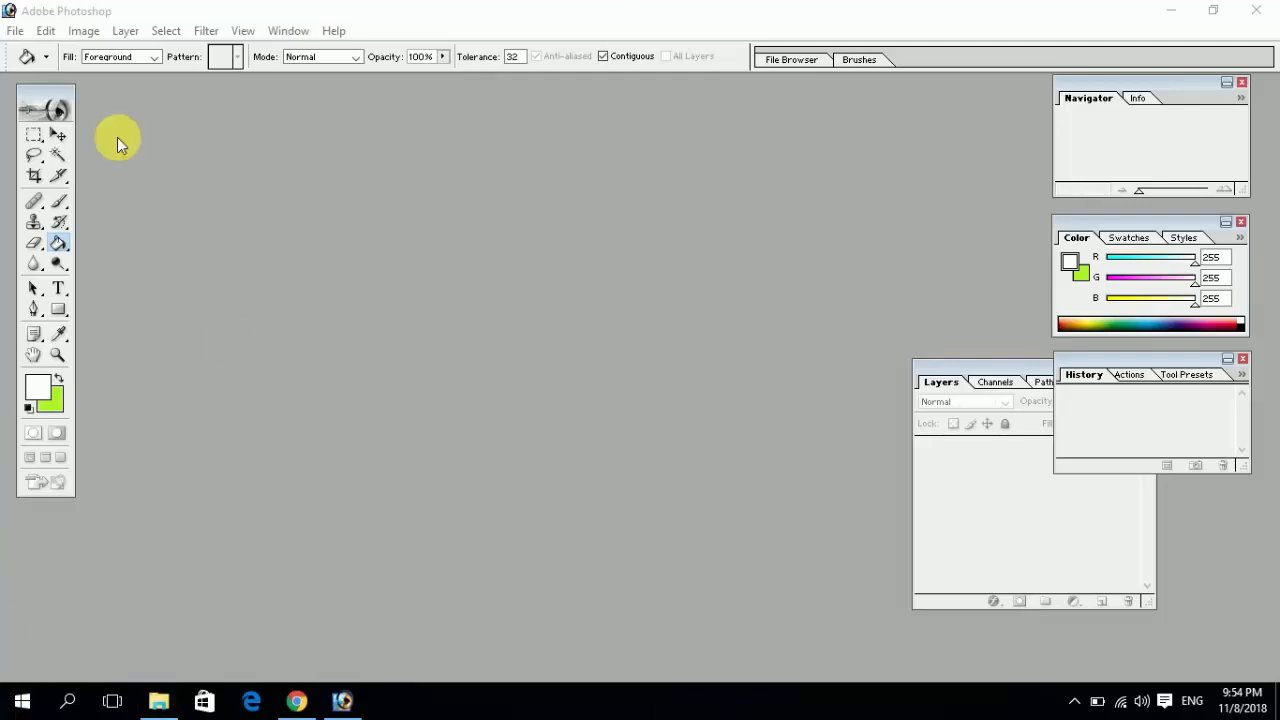
Open the photo IMG_20180912_151948 from the Downloads folder and move its window clear of the toolbox
click(15, 30)
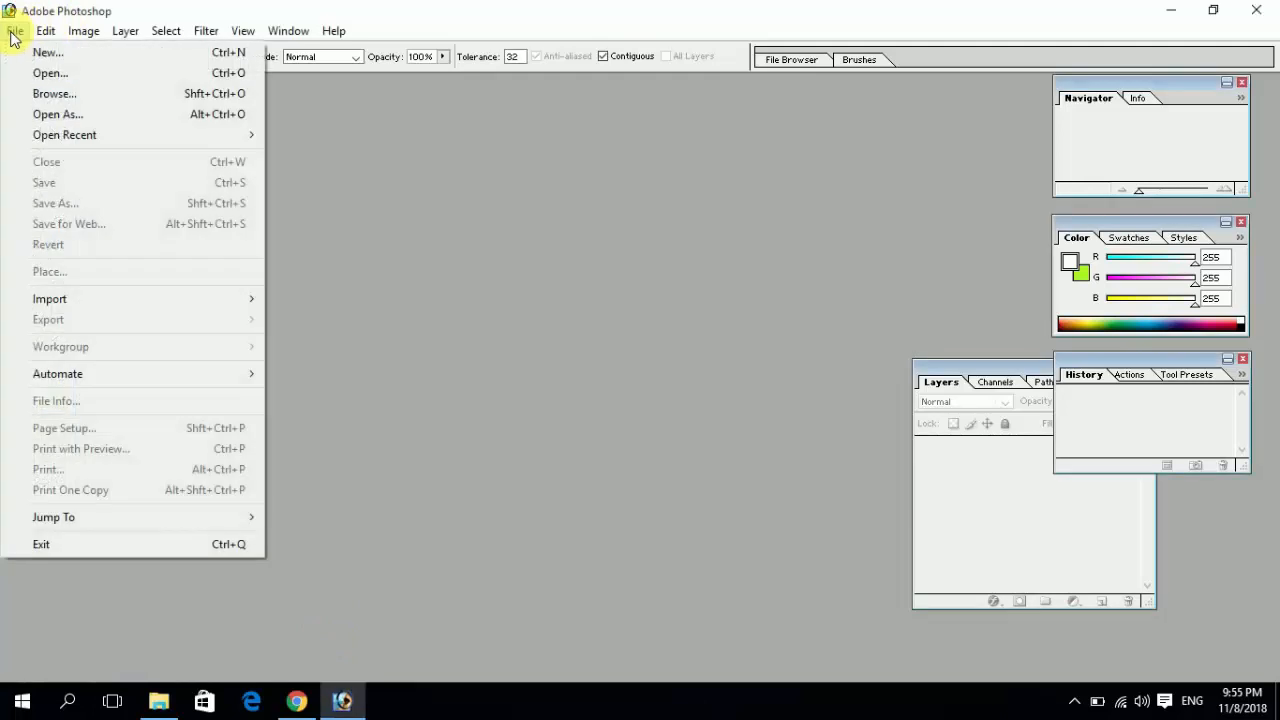
click(53, 79)
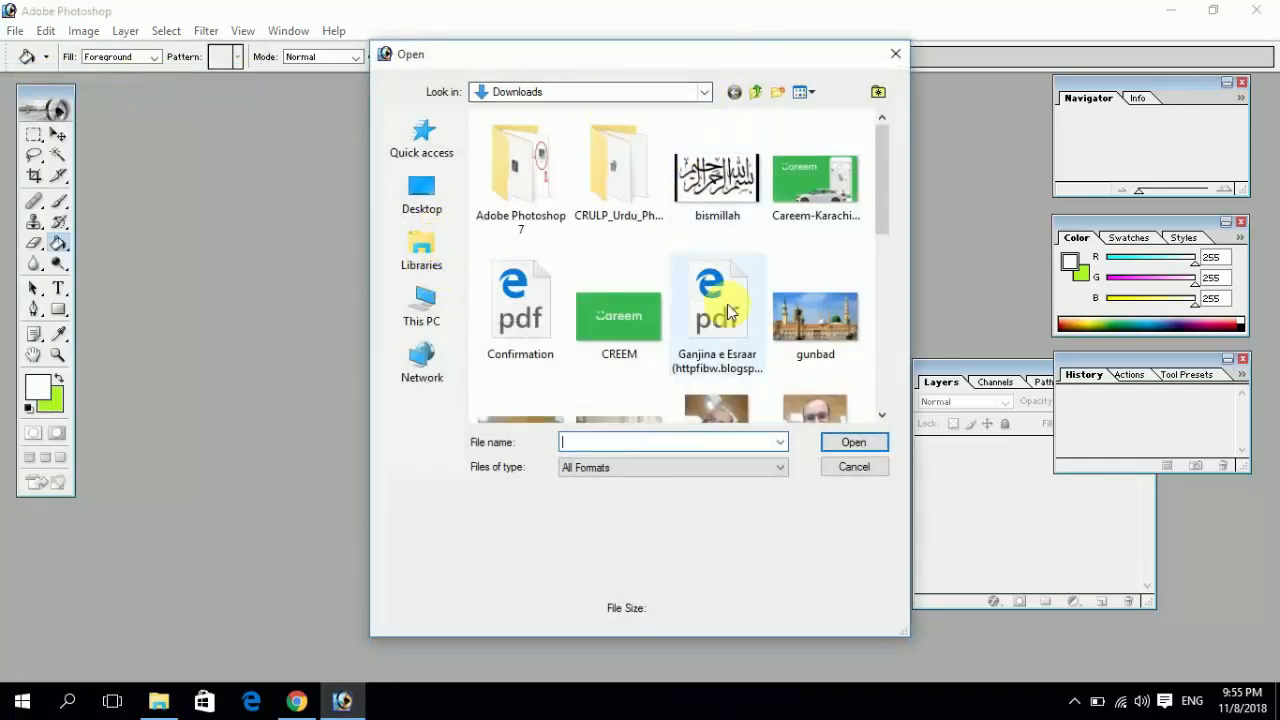
click(781, 339)
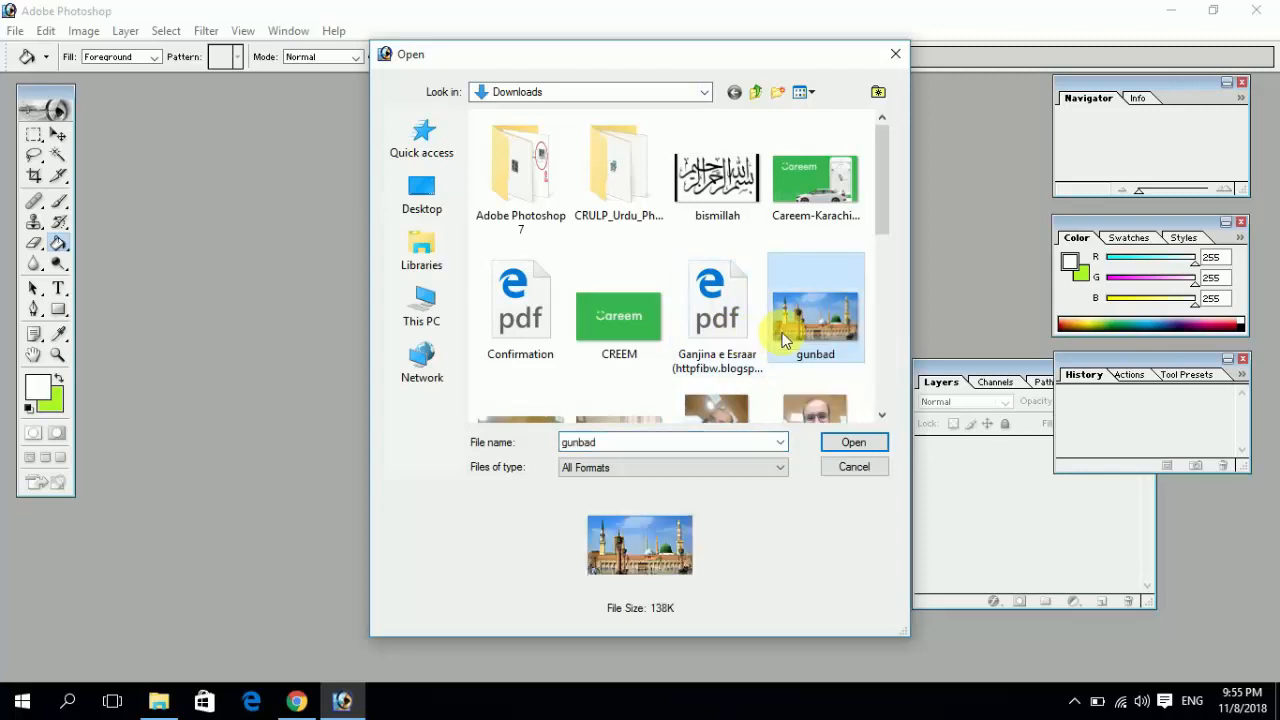
key(Down)
key(Down)
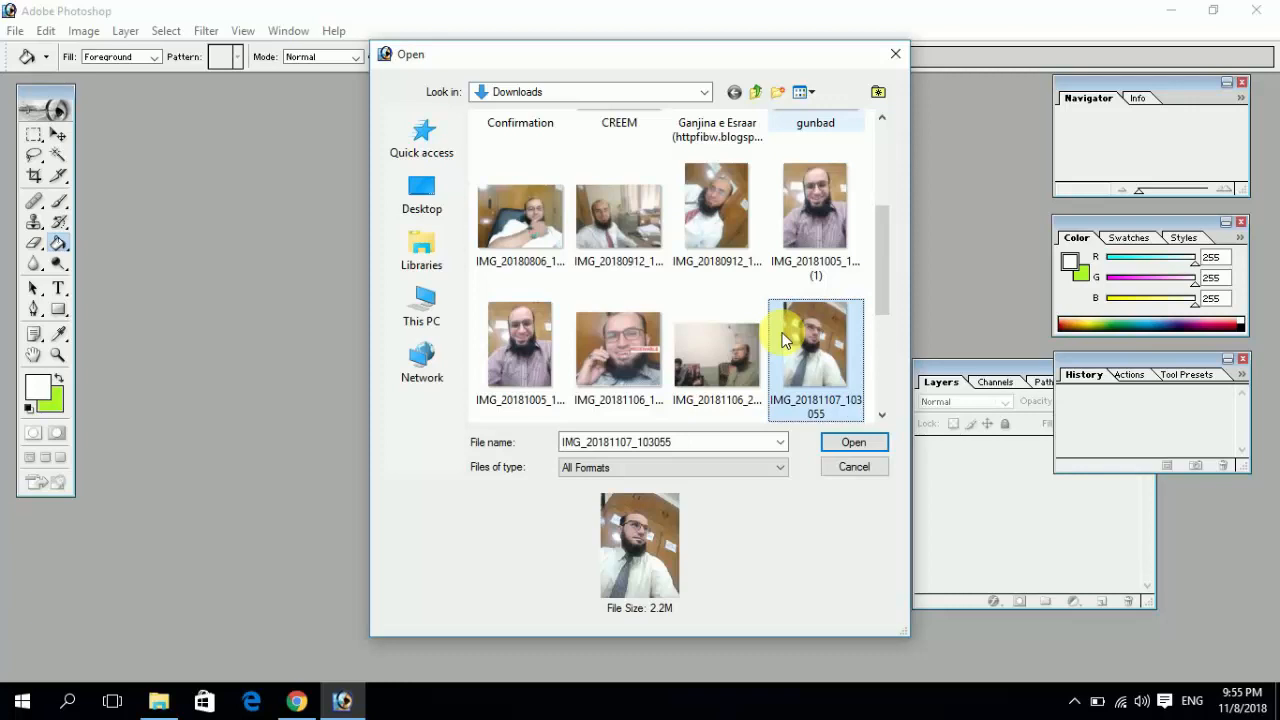
key(Up)
key(Left)
key(Left)
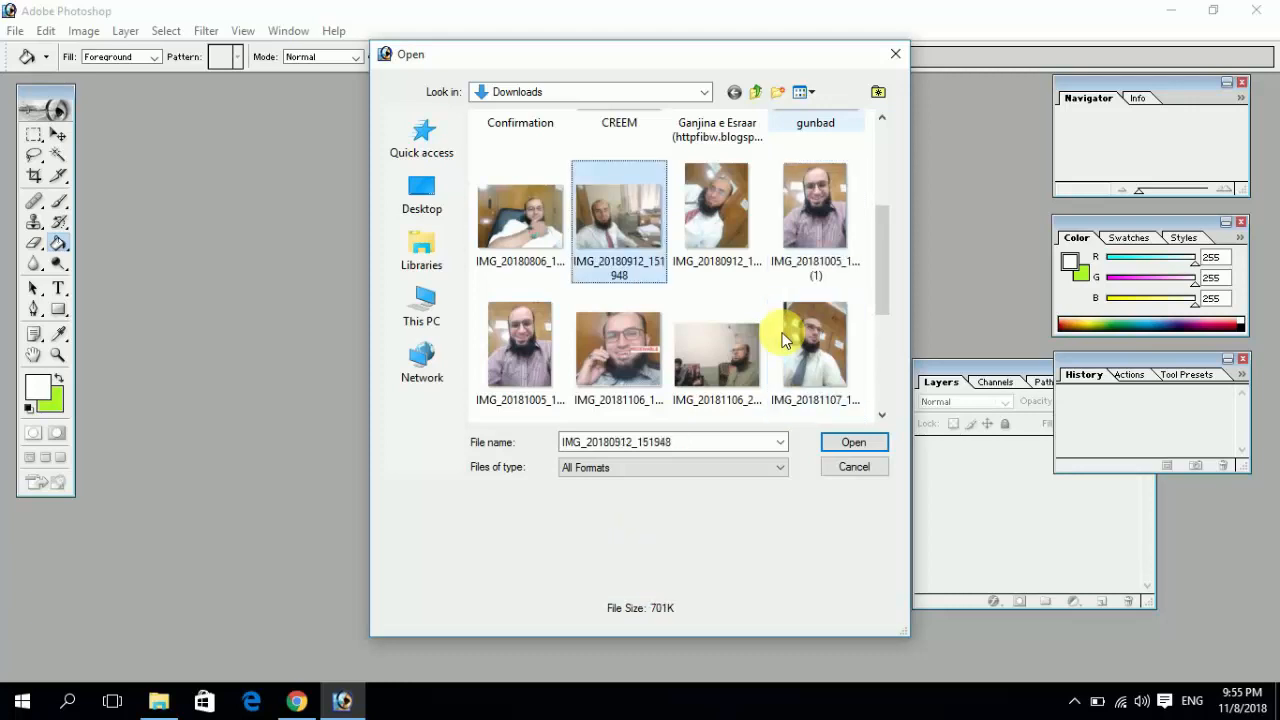
key(Return)
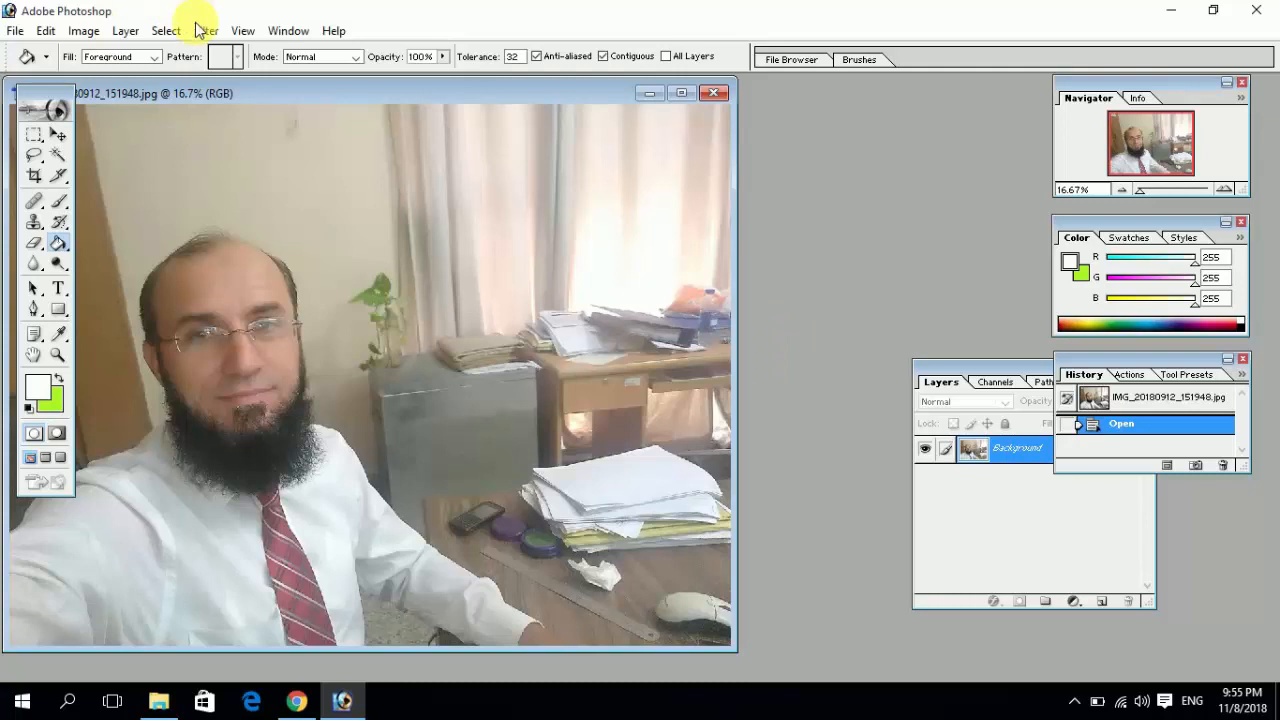
drag(234, 93, 371, 96)
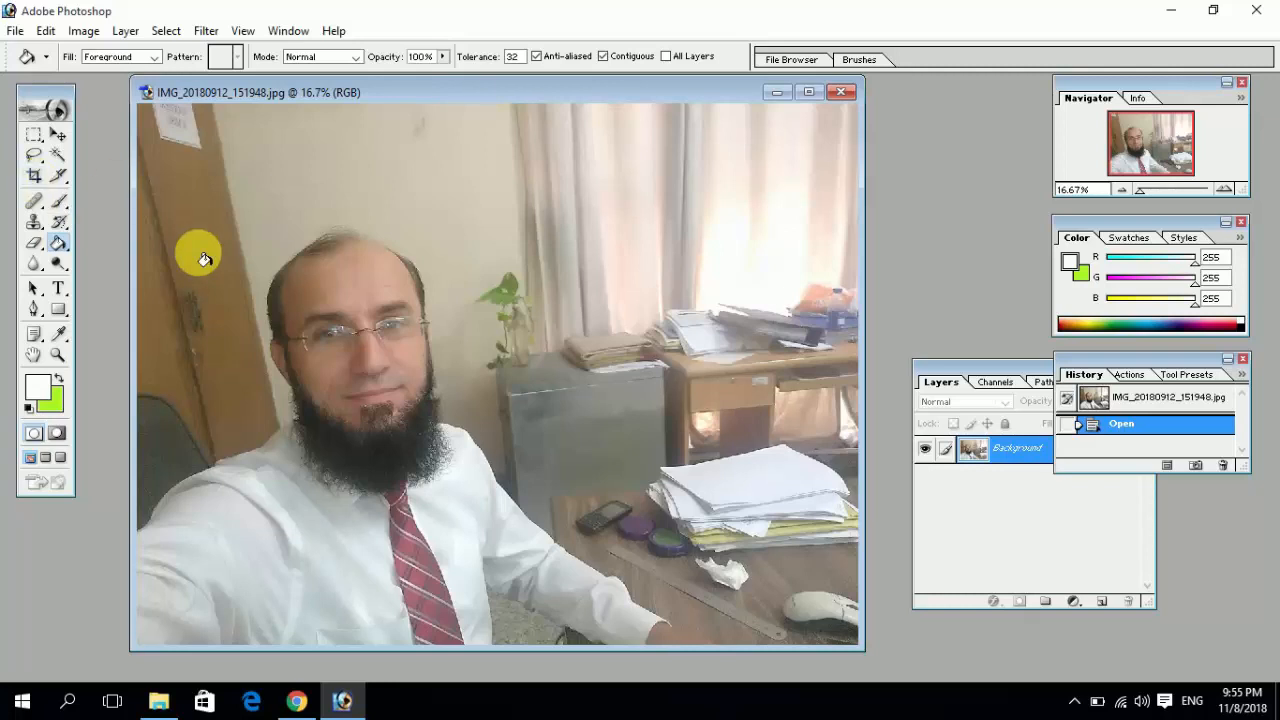
Crop the photo to the man's head and shoulders, including the plant beside him
key(c)
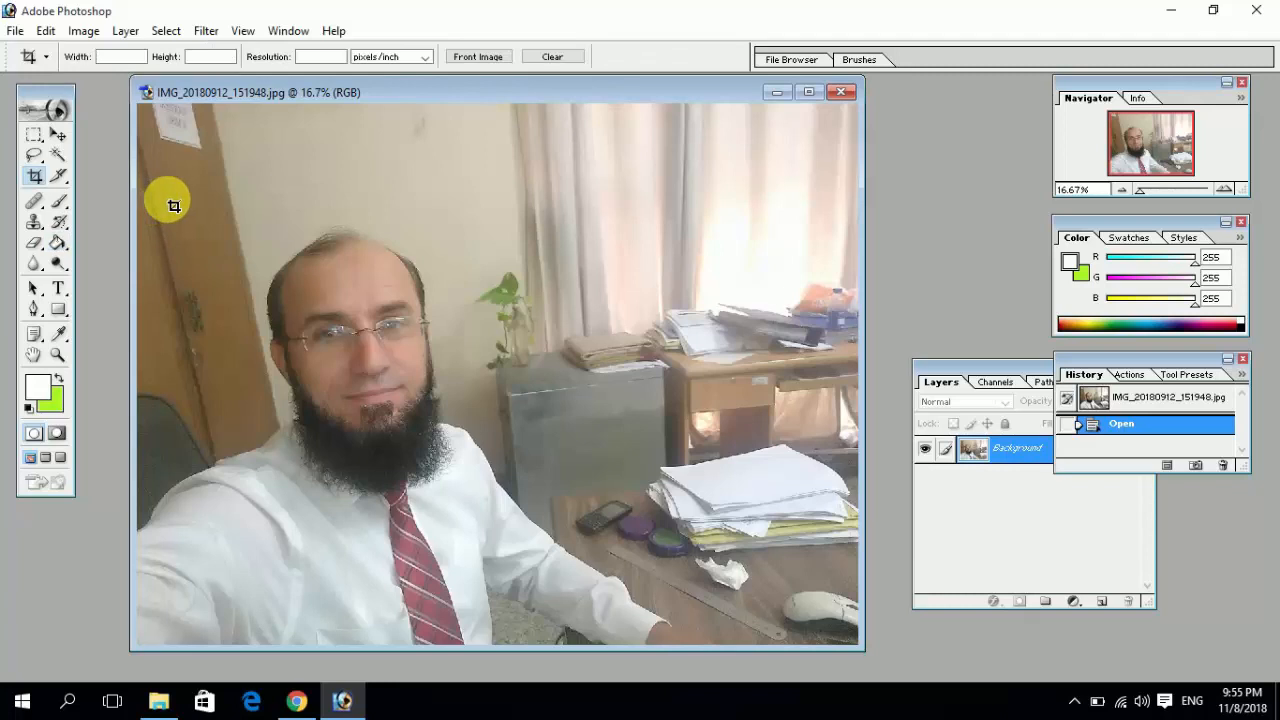
drag(173, 205, 537, 534)
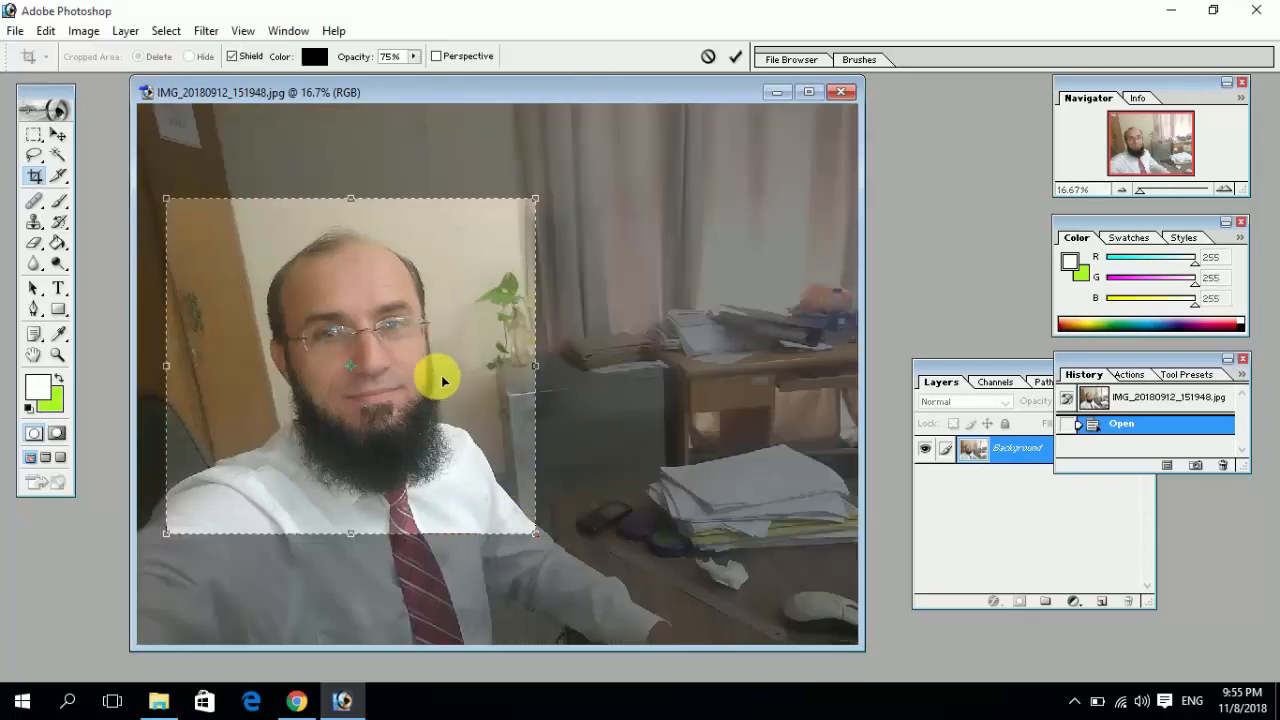
mouse_move(443, 381)
mouse_down()
mouse_move(429, 374)
mouse_move(434, 394)
mouse_move(434, 380)
mouse_up()
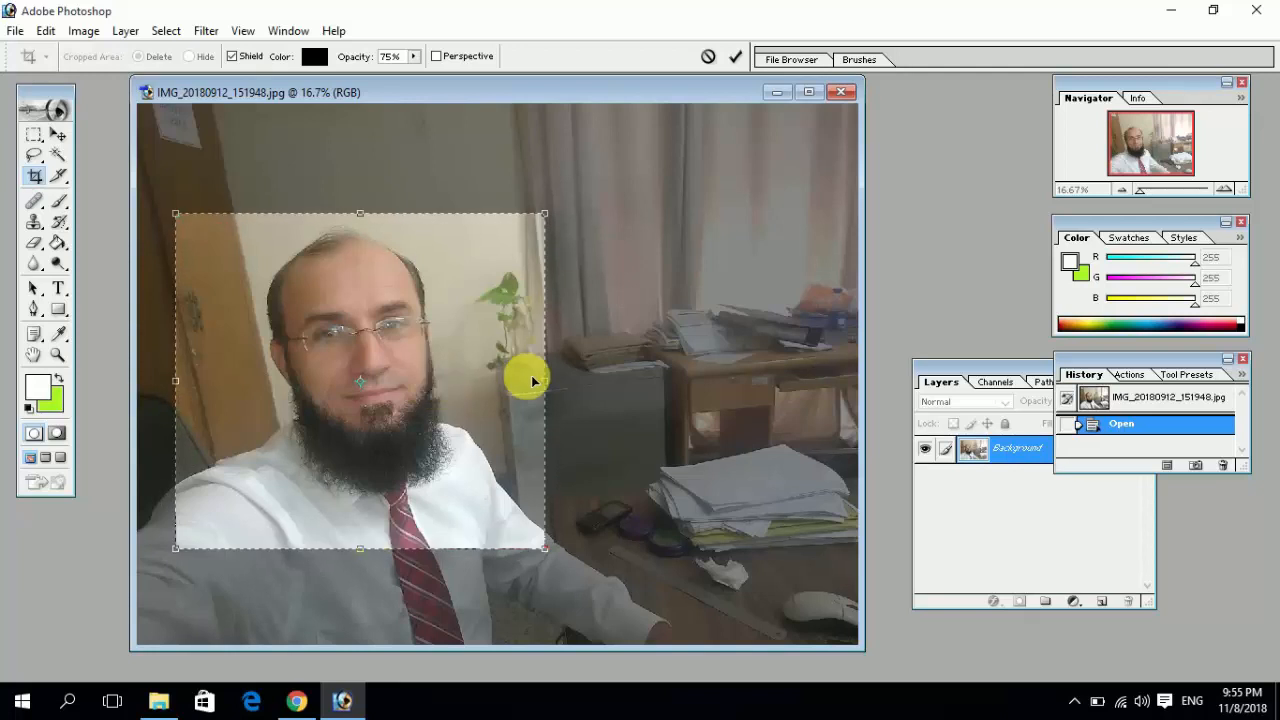
drag(549, 385, 552, 545)
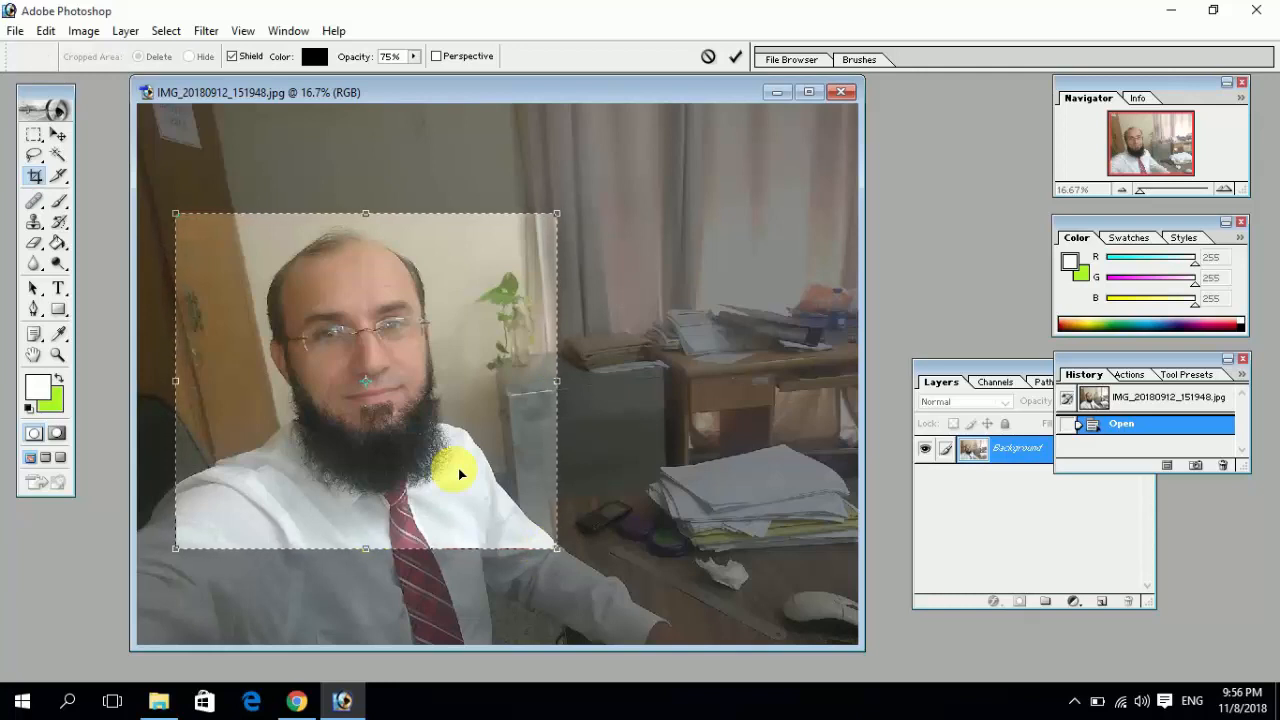
double_click(458, 474)
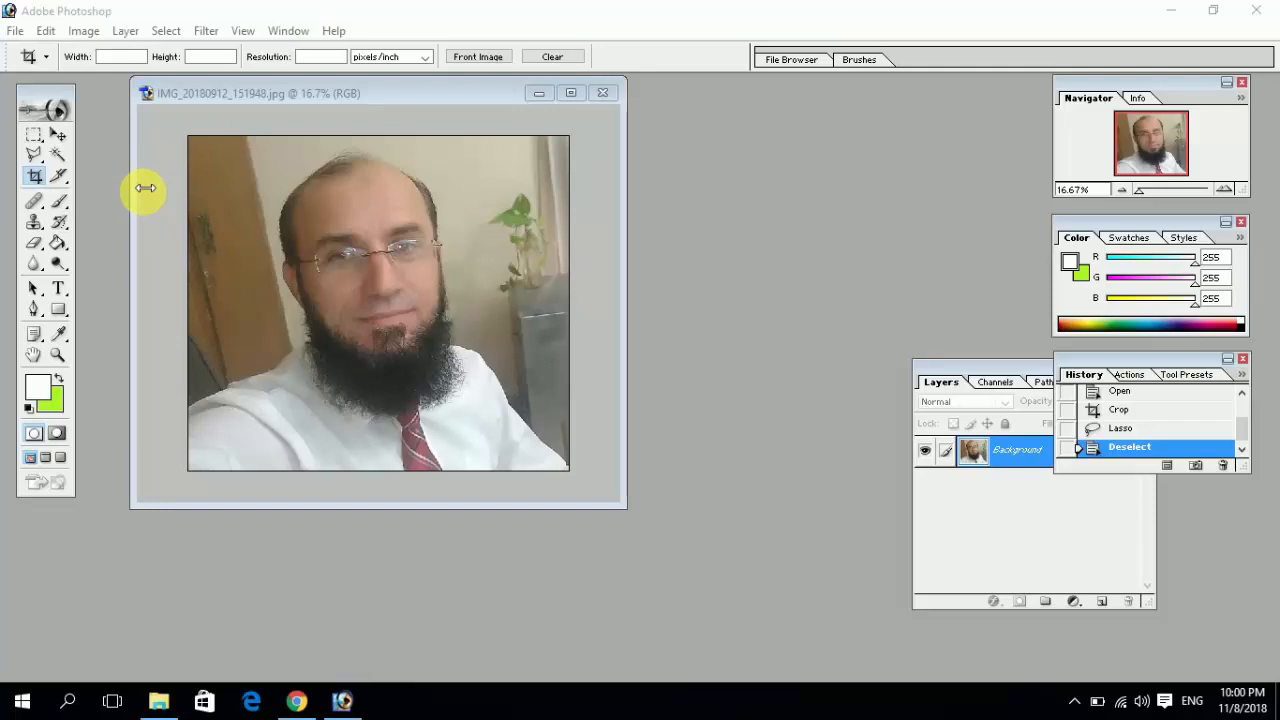
Activate the Polygonal Lasso tool, try a short outline along the shoulder at the photo's left, and deselect it
click(42, 168)
click(42, 168)
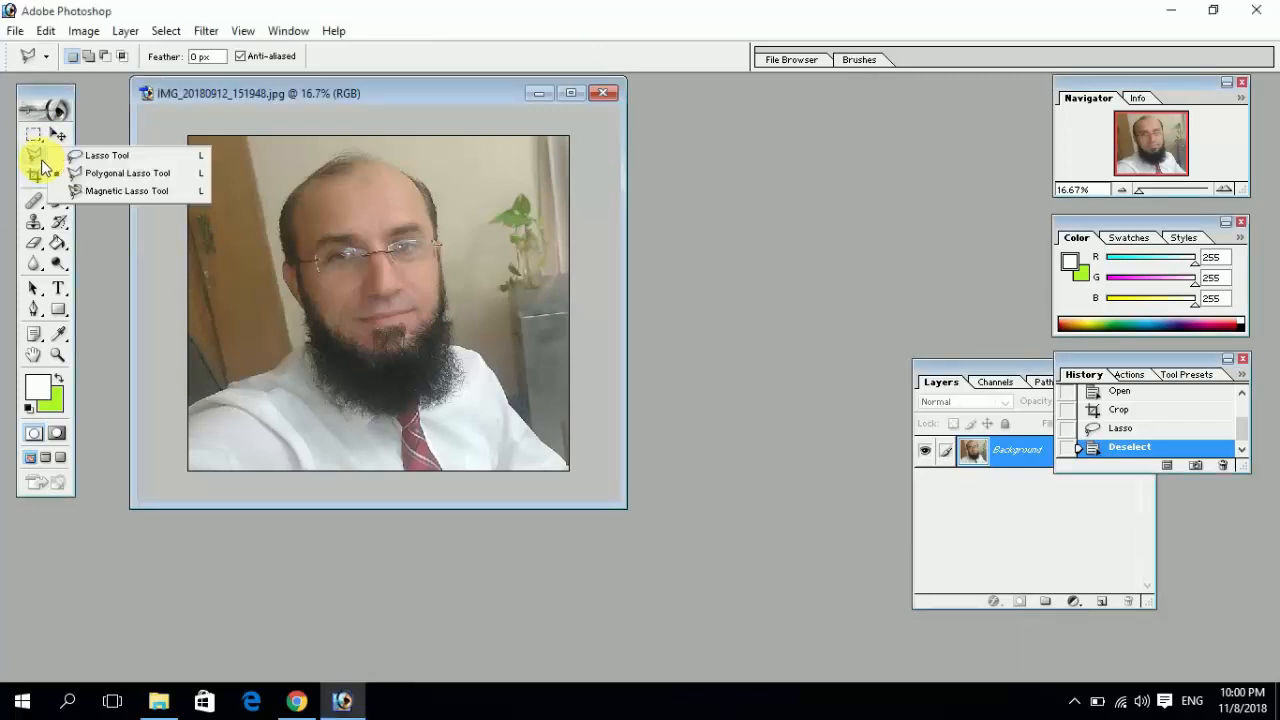
drag(42, 168, 105, 180)
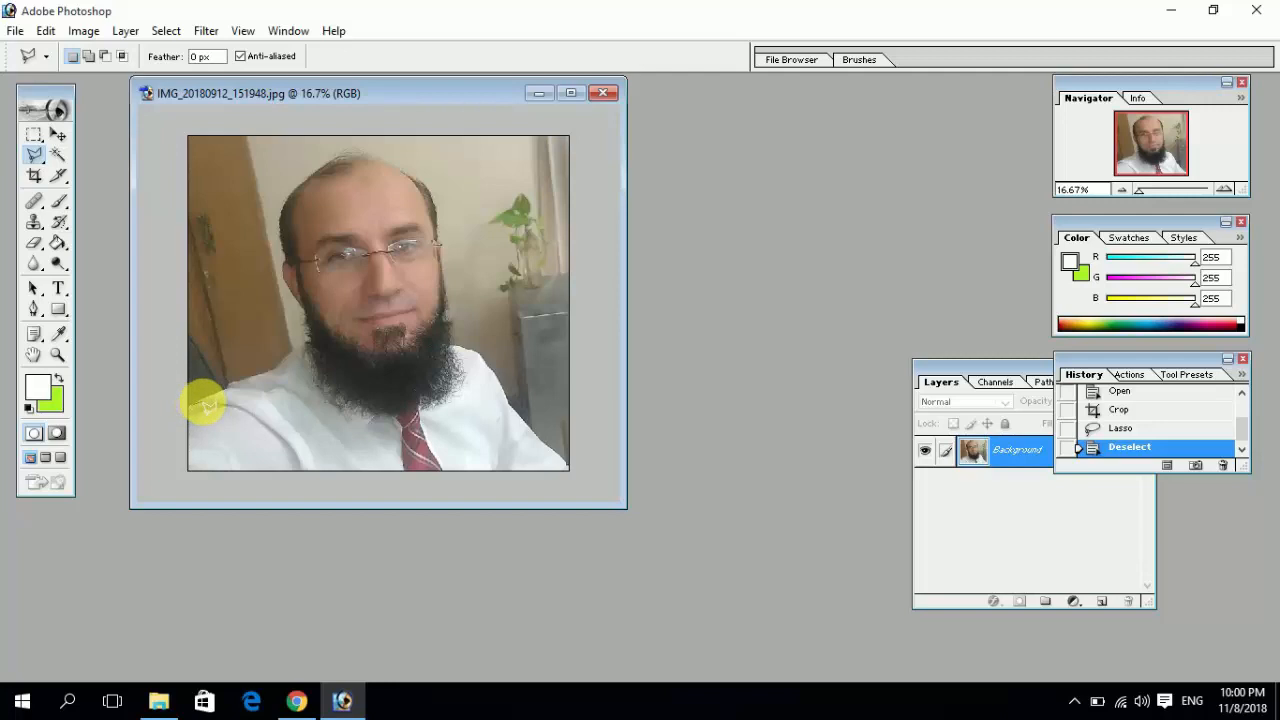
double_click(276, 373)
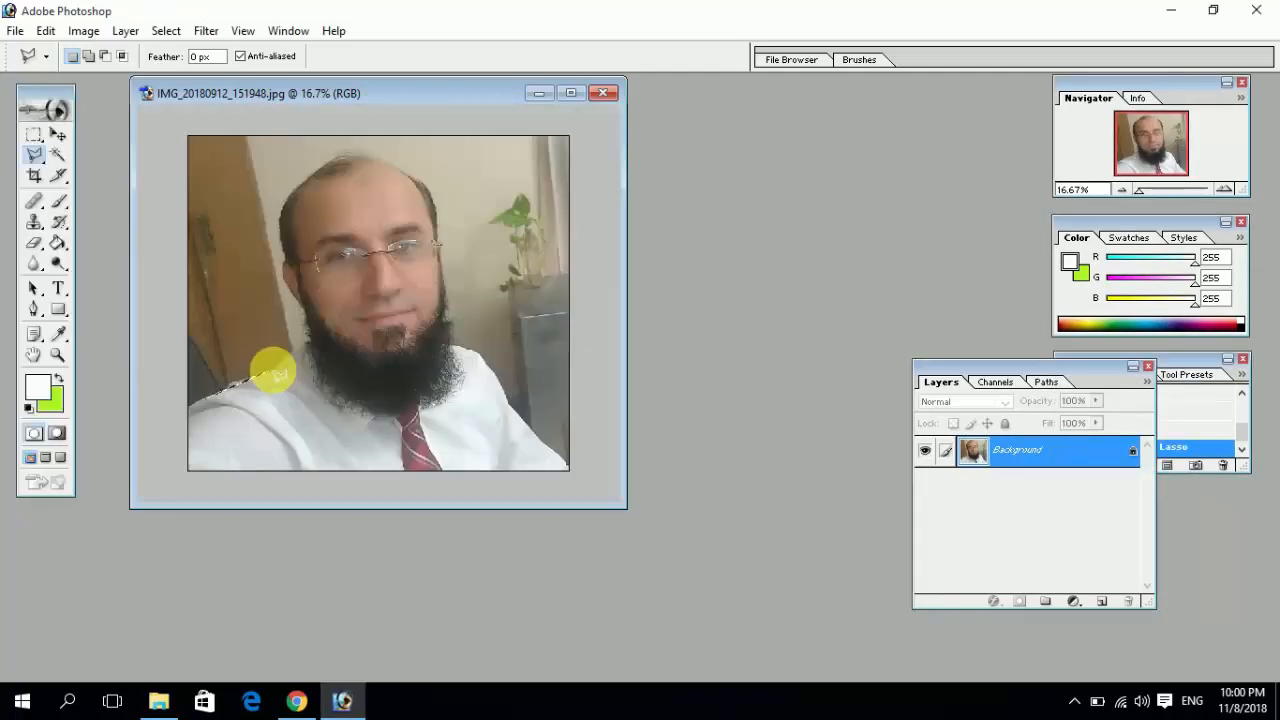
key(ctrl+d)
Enlarge the photo to 33.3% in a bigger window and trace a polygonal lasso from the photo's left edge along the shoulder to the beard
key(ctrl+plus)
key(ctrl+plus)
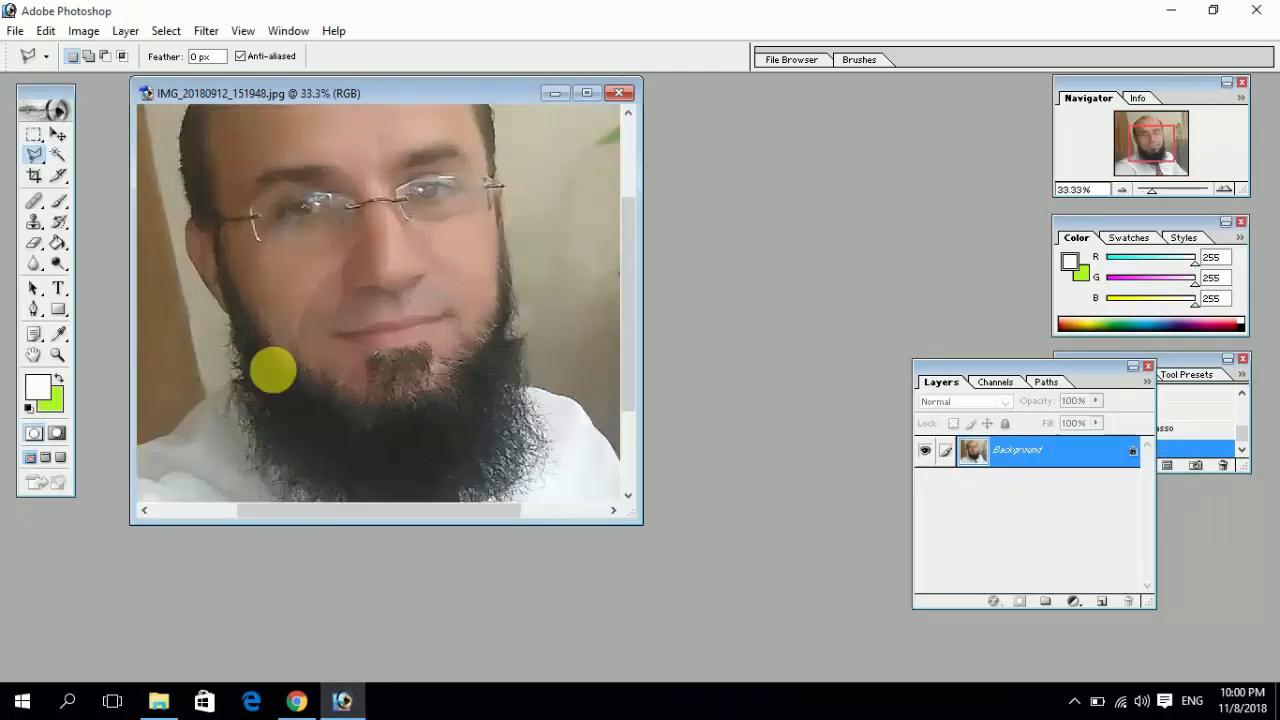
drag(434, 511, 323, 516)
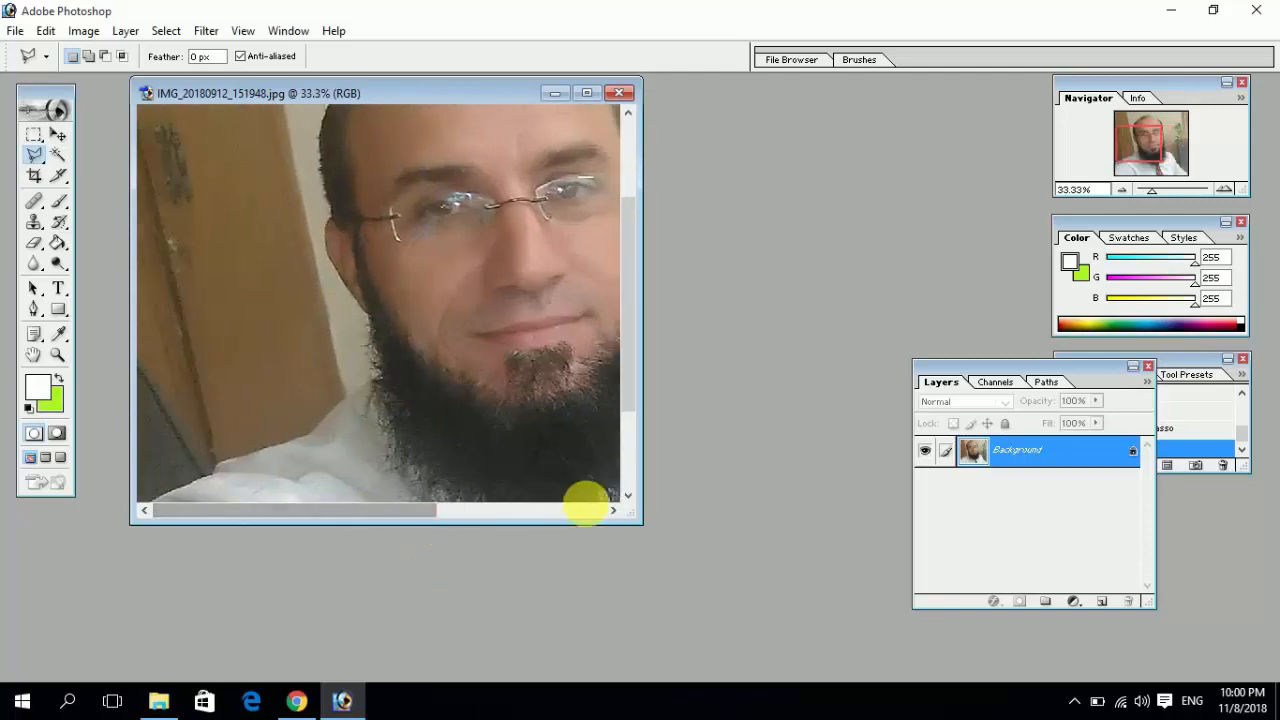
drag(640, 524, 866, 647)
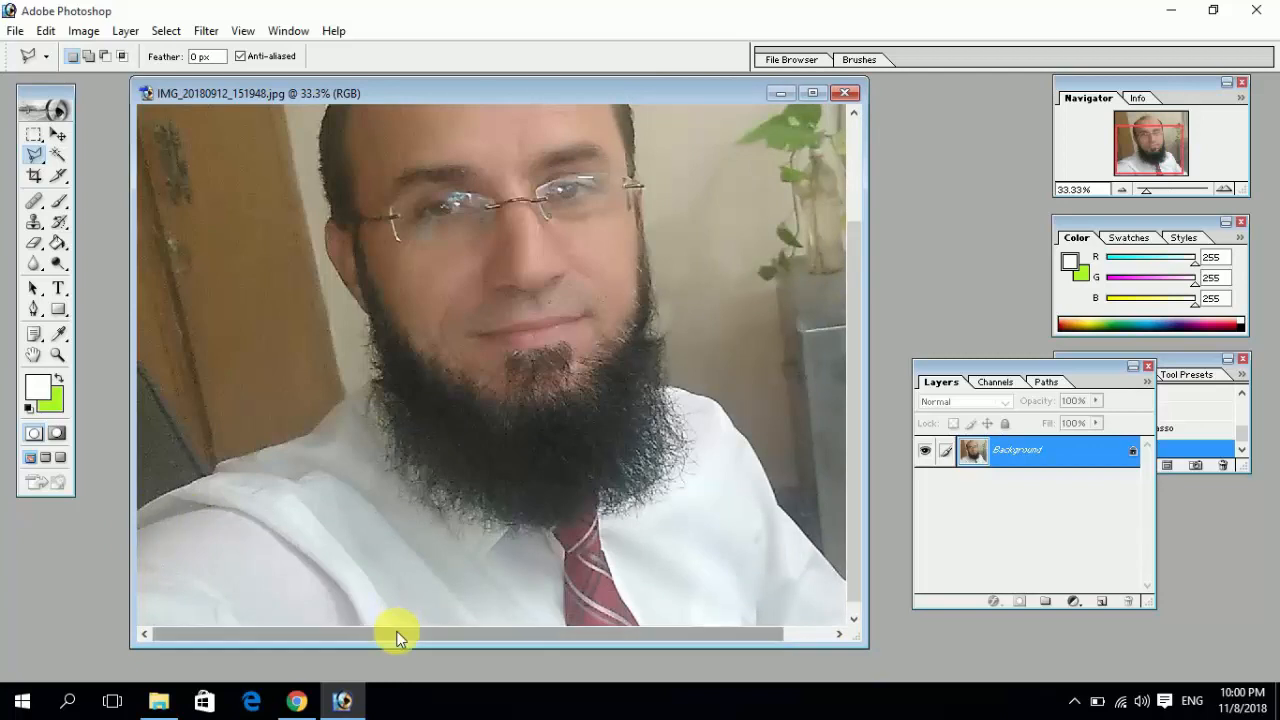
click(138, 515)
click(181, 489)
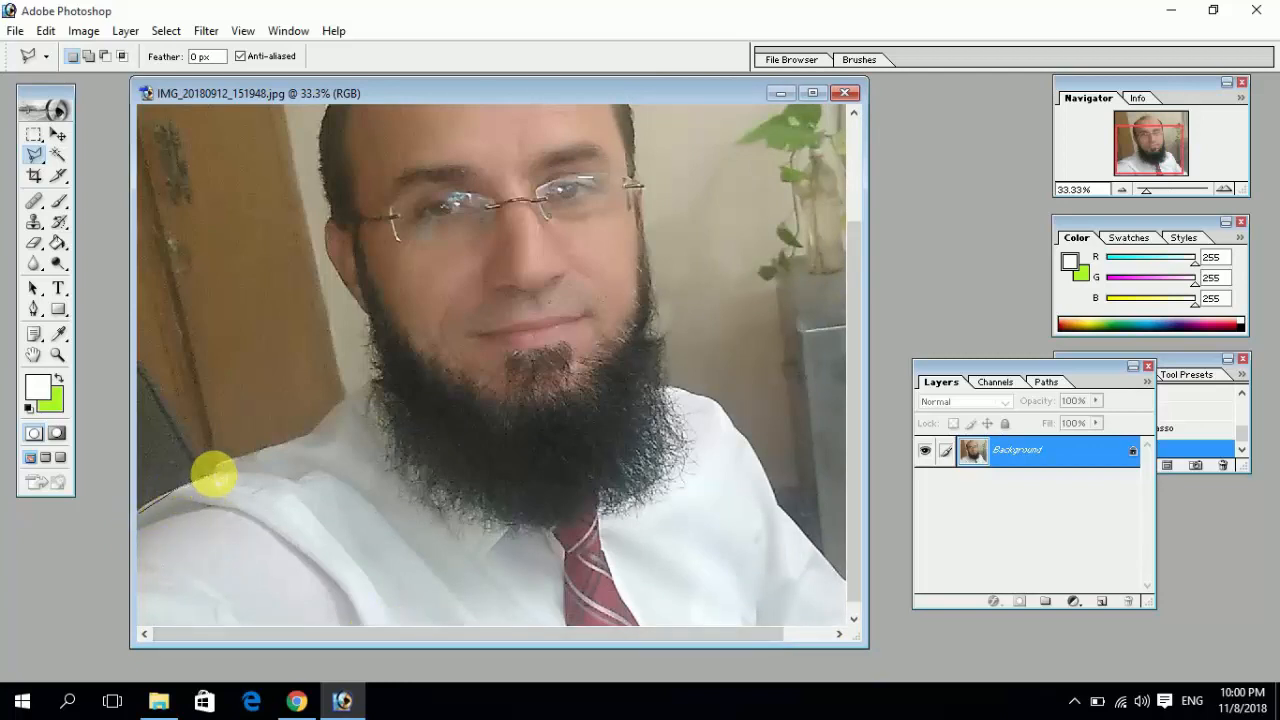
click(214, 467)
click(256, 450)
click(306, 444)
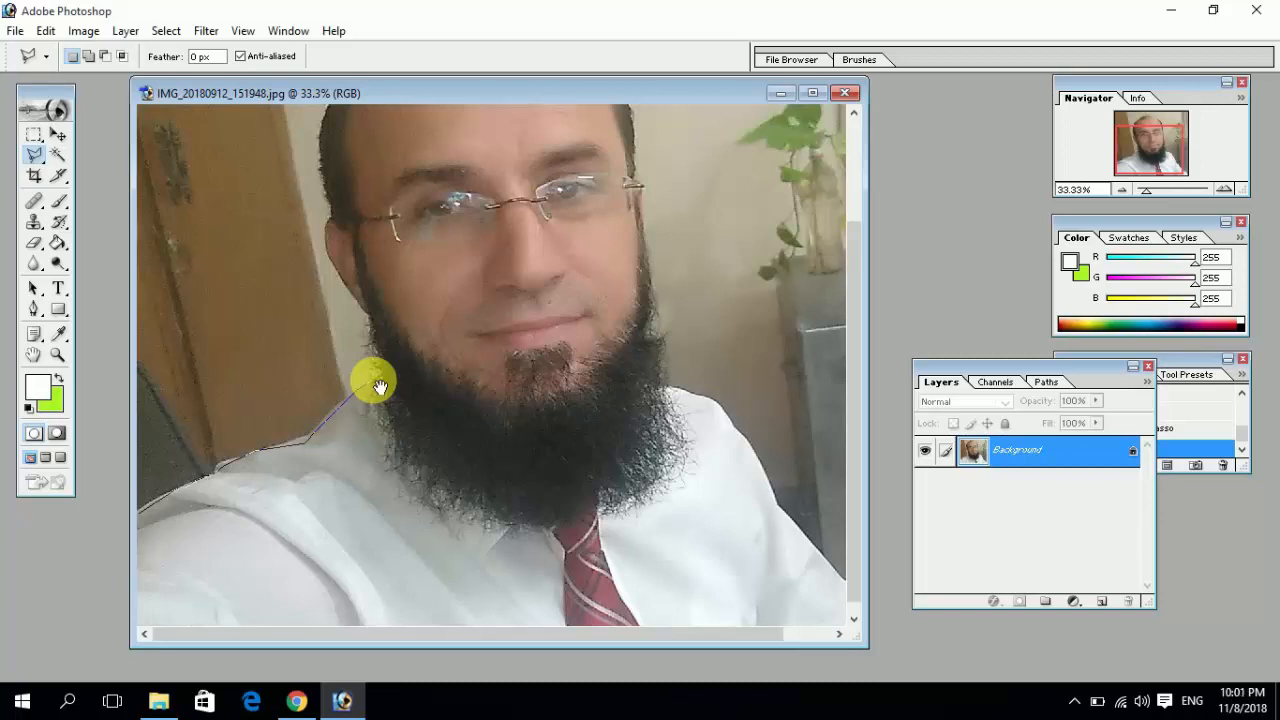
drag(380, 385, 371, 534)
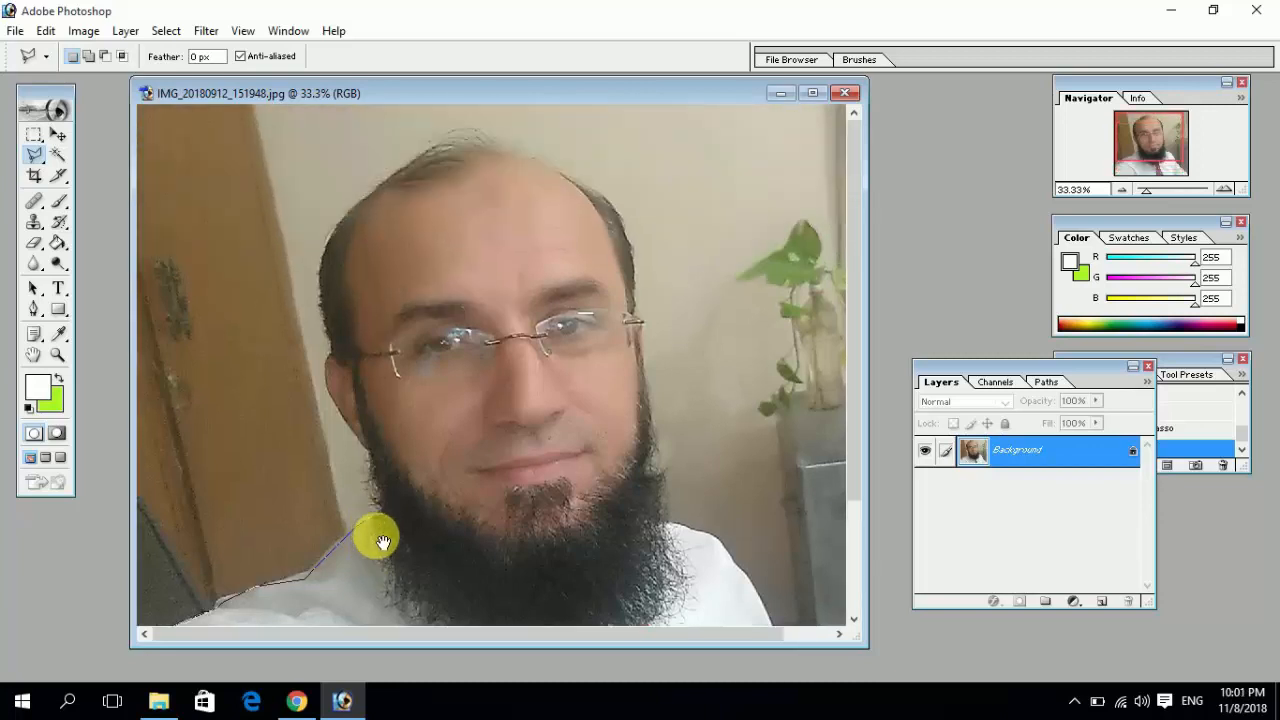
Continue the lasso outline past the beard and ear and around the head, completing the selection of the man
click(367, 450)
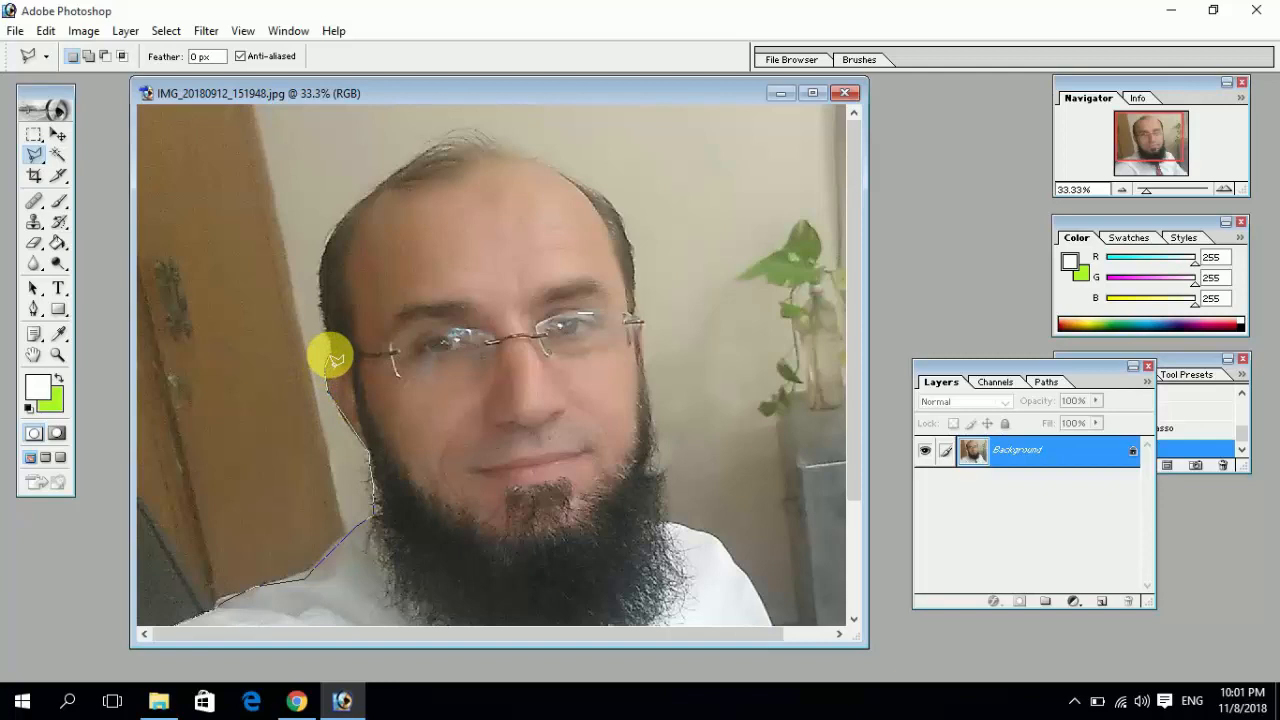
click(330, 356)
click(324, 314)
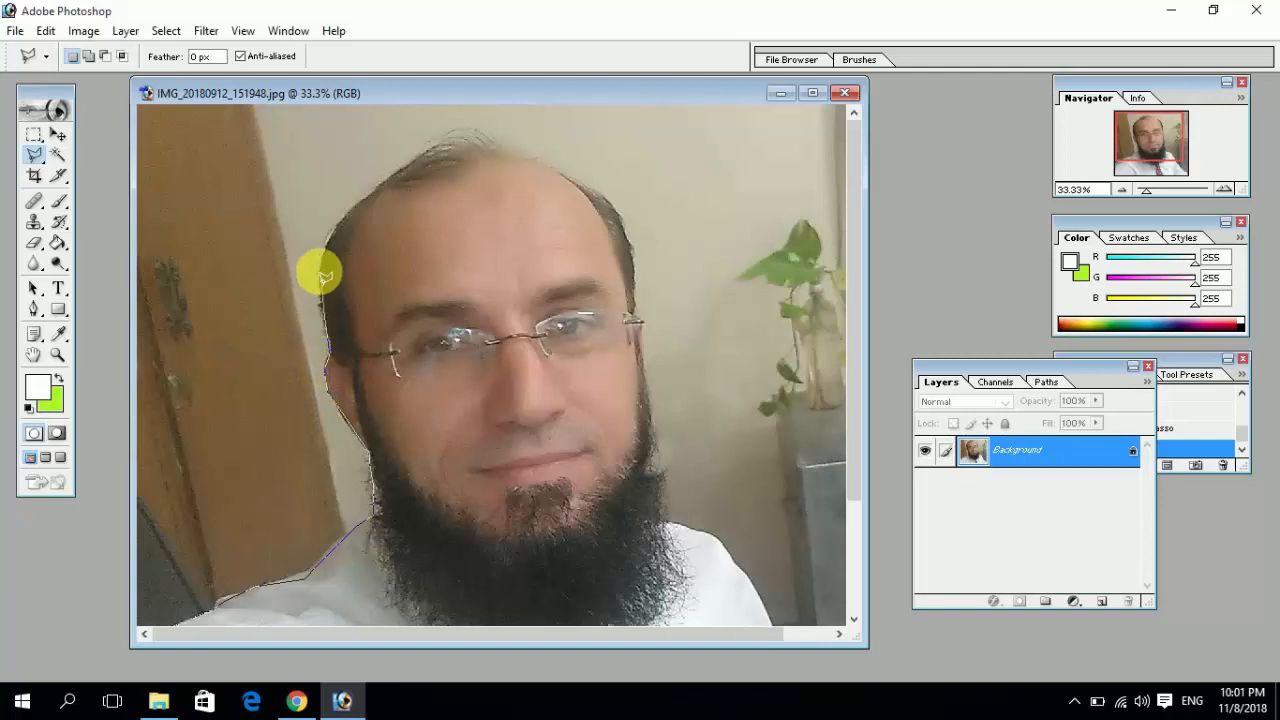
click(319, 268)
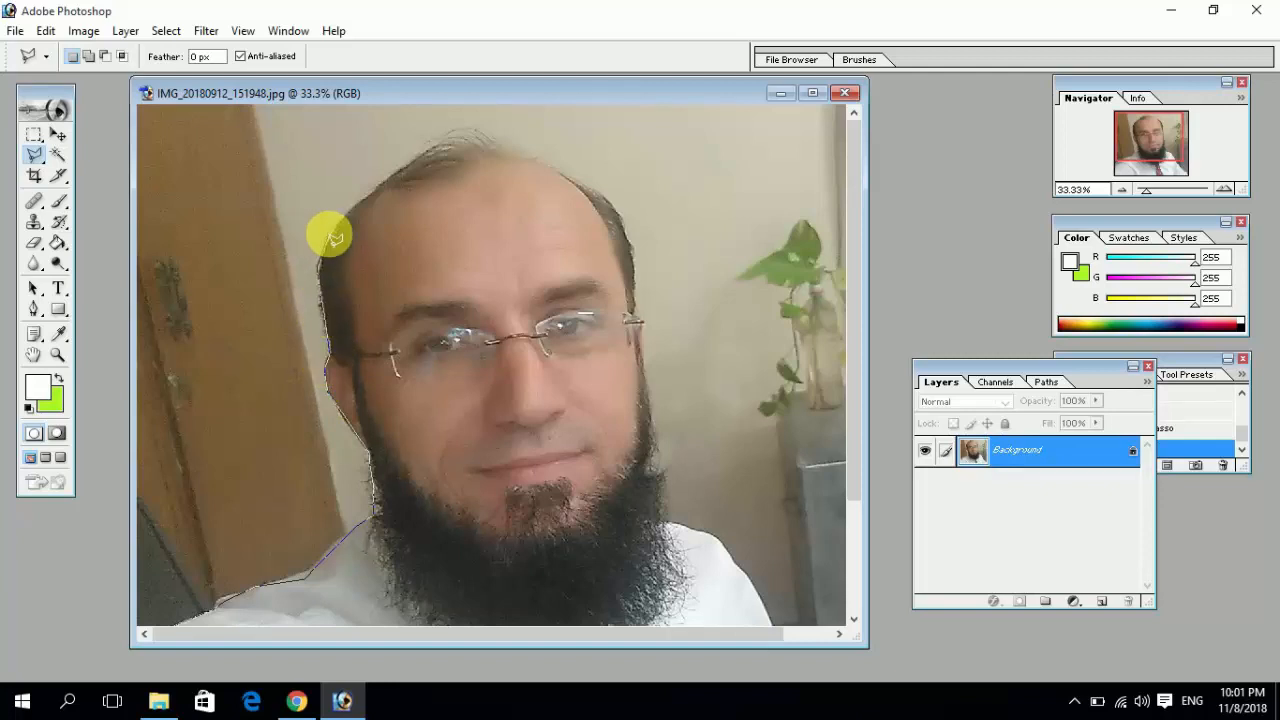
click(330, 236)
click(368, 195)
click(387, 182)
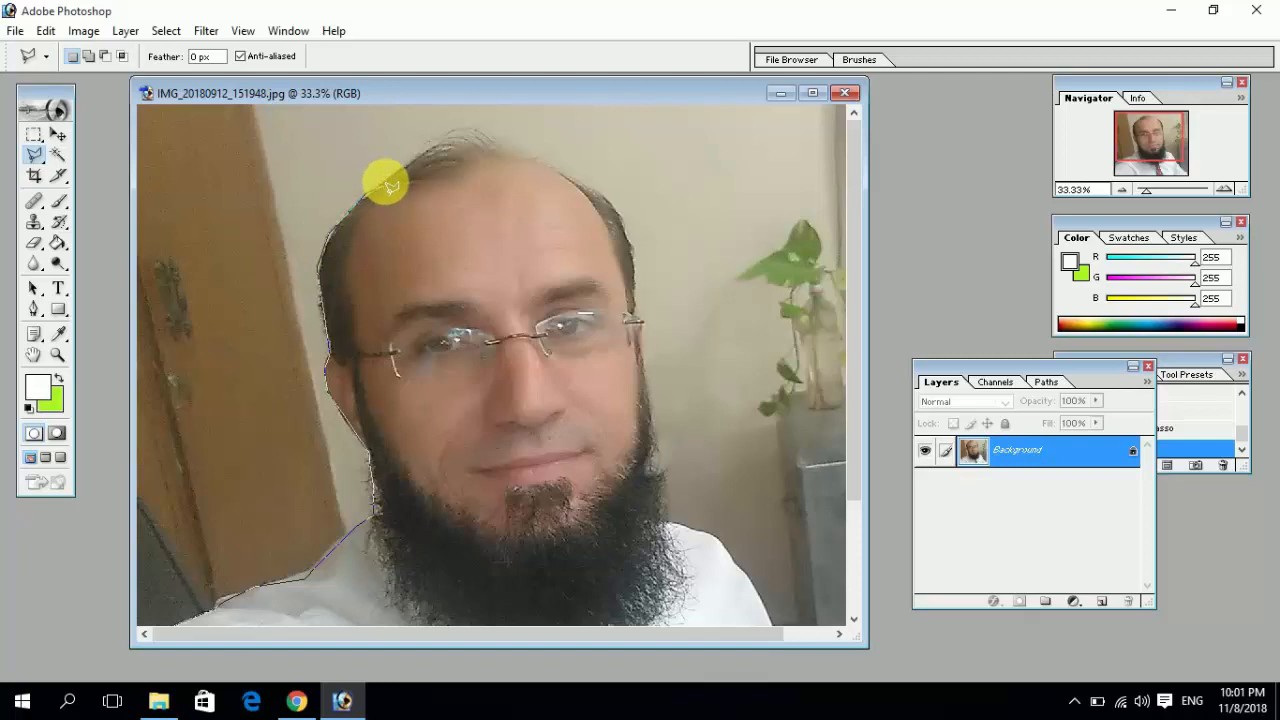
click(430, 139)
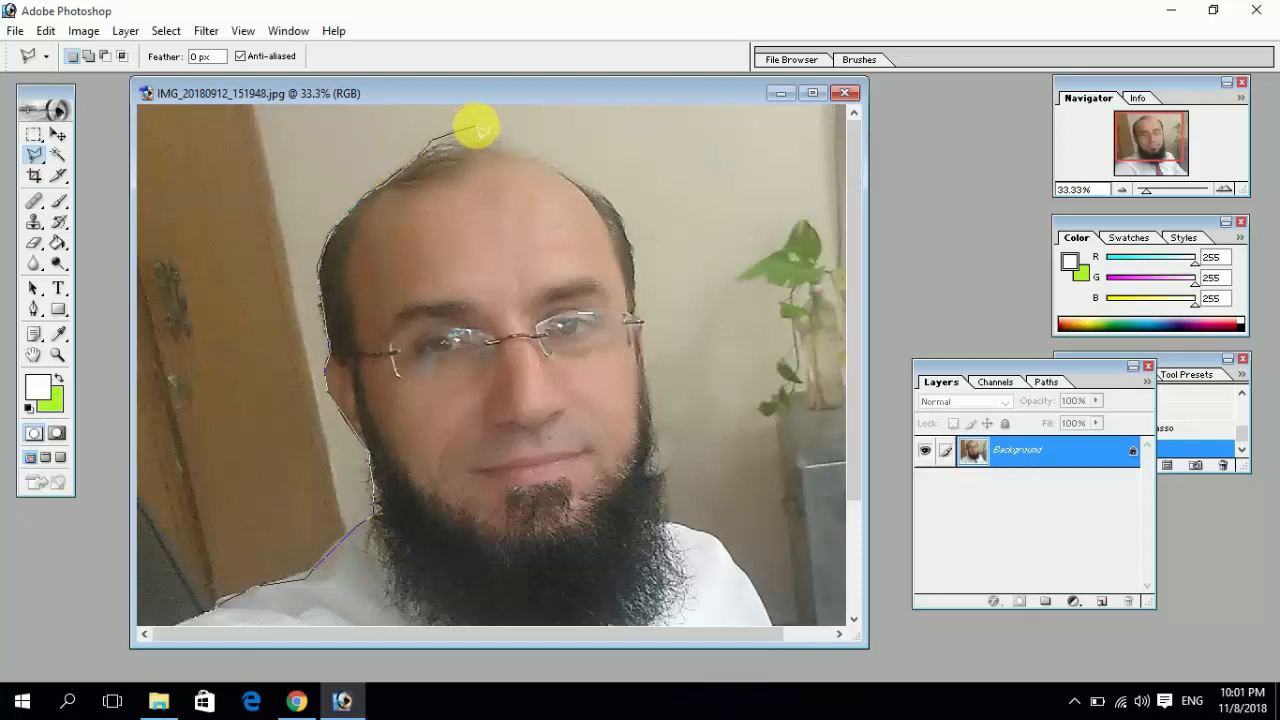
click(476, 132)
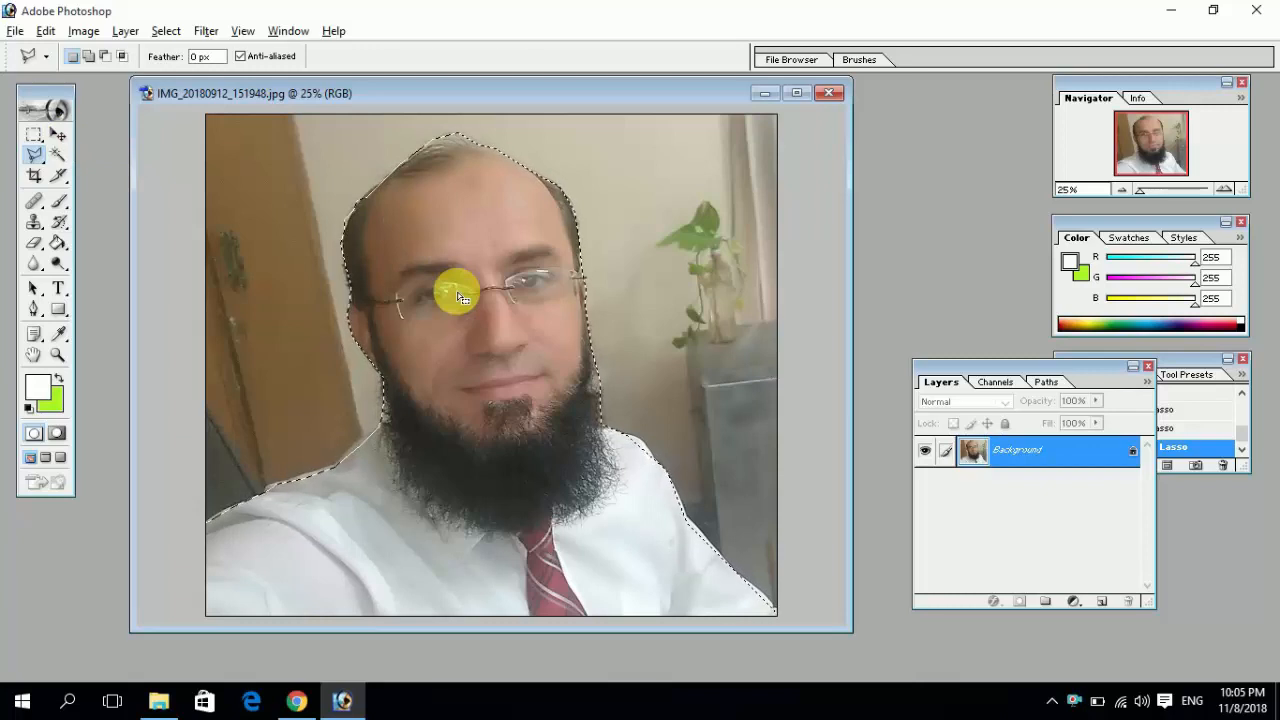
drag(458, 297, 491, 291)
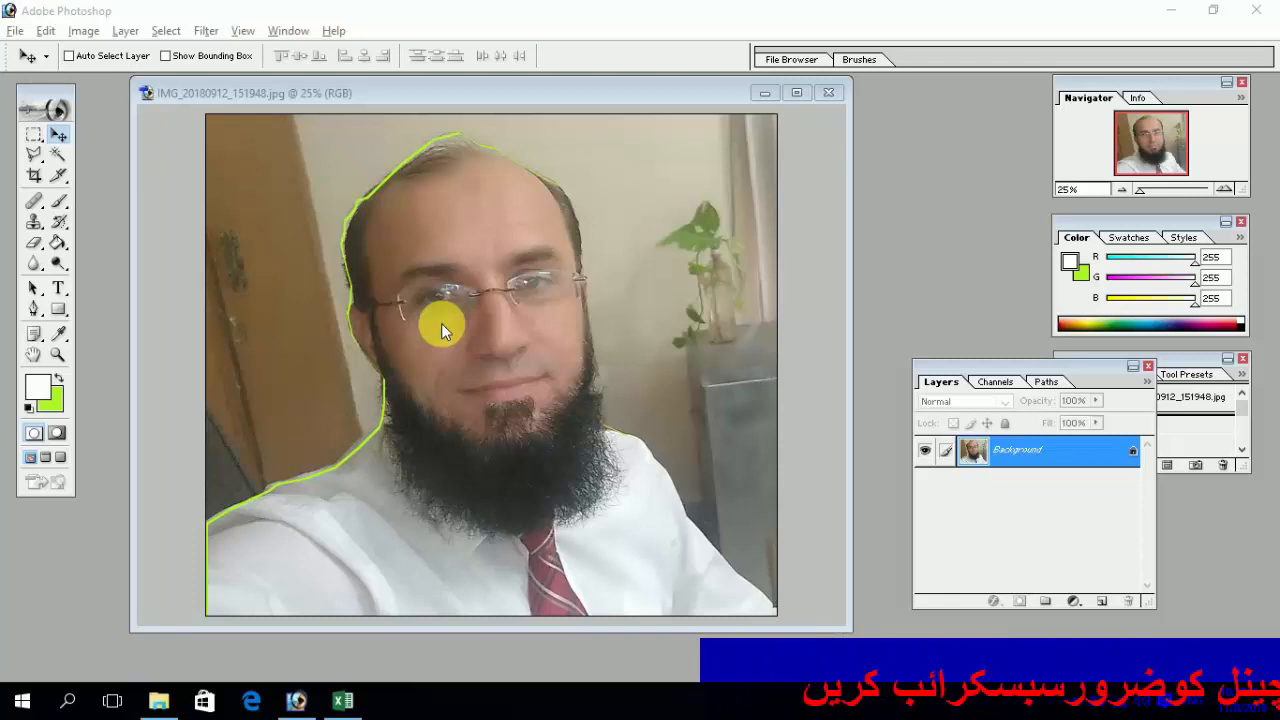
Create a new RGB document 1280 pixels wide and 7720 pixels high at 72 pixels/inch with white contents
click(524, 10)
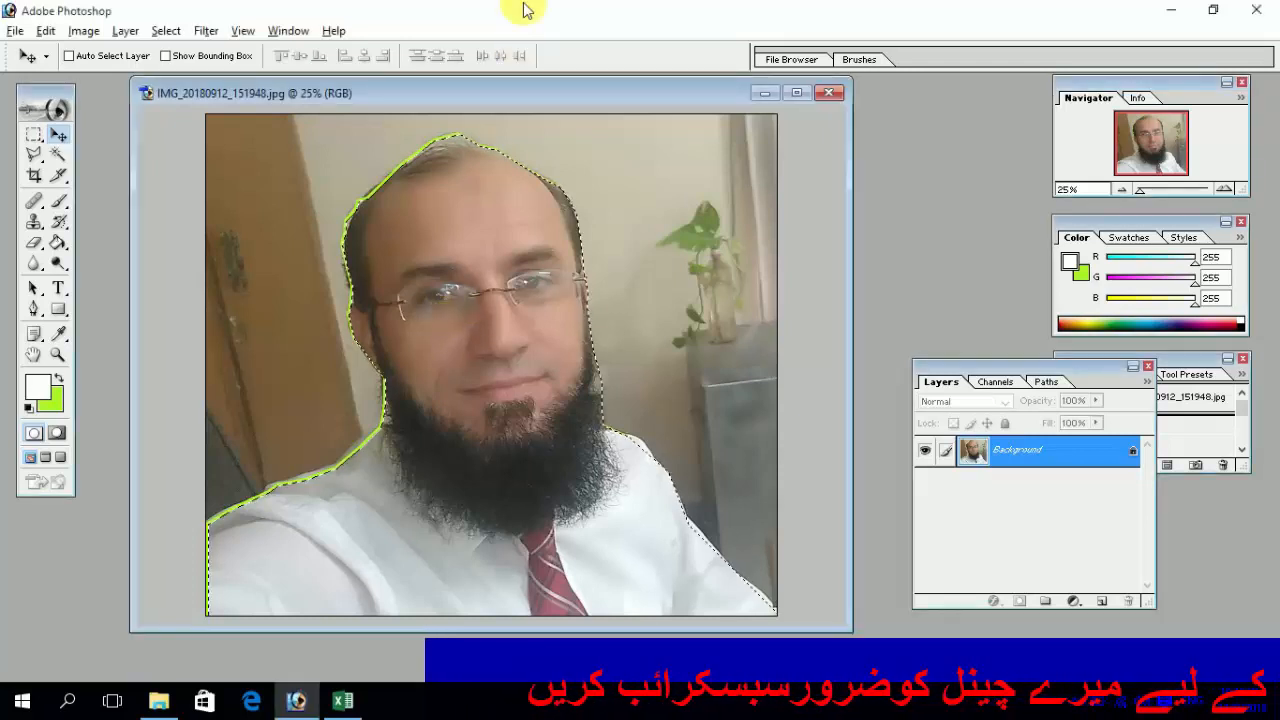
key(ctrl+n)
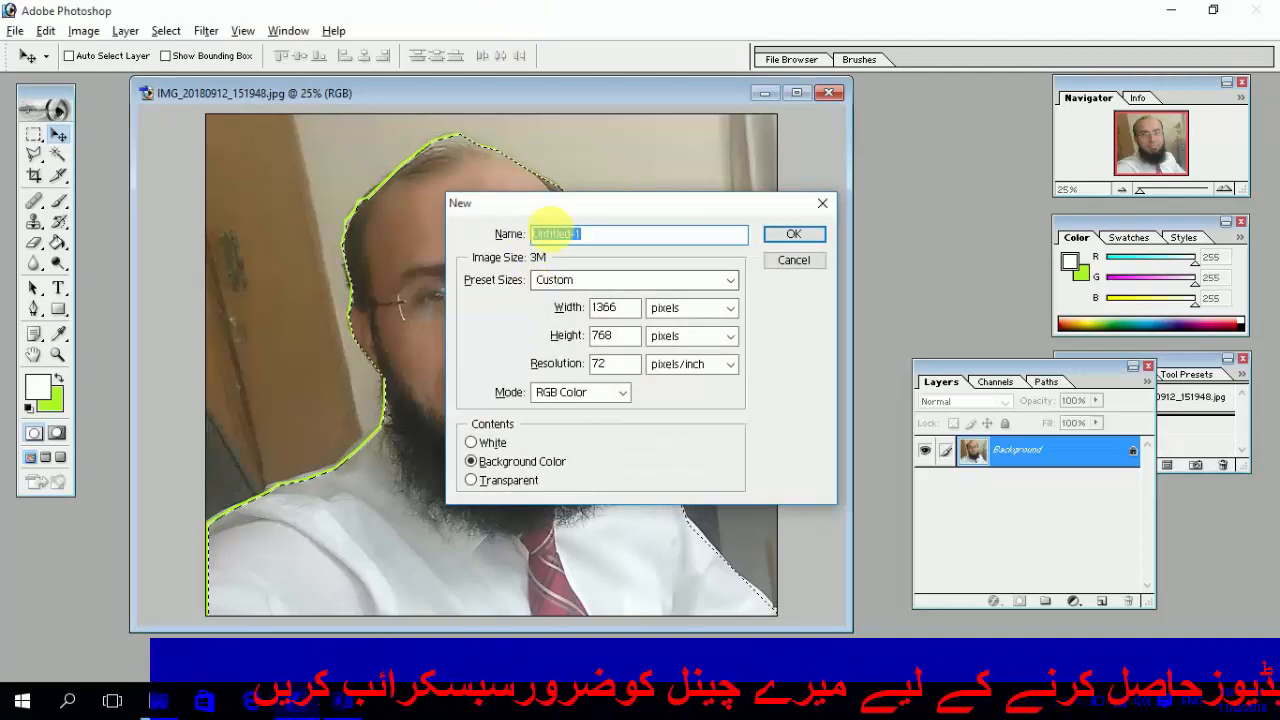
drag(583, 204, 556, 202)
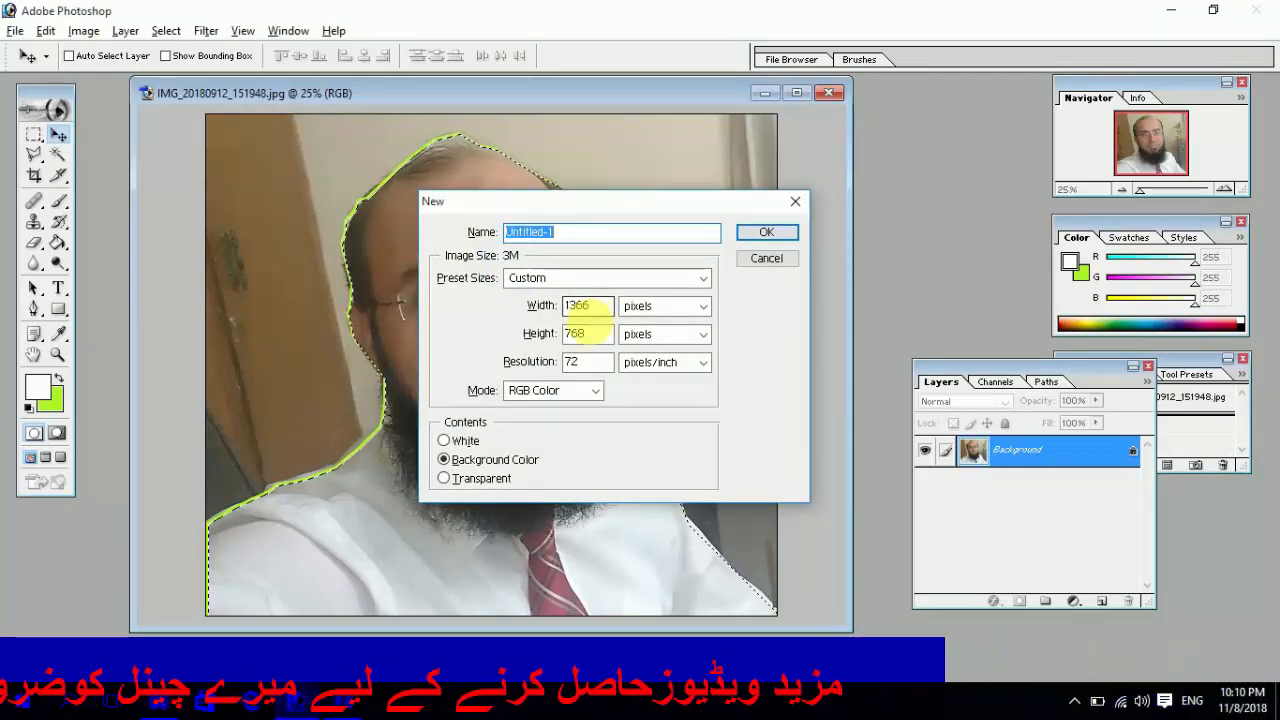
double_click(585, 305)
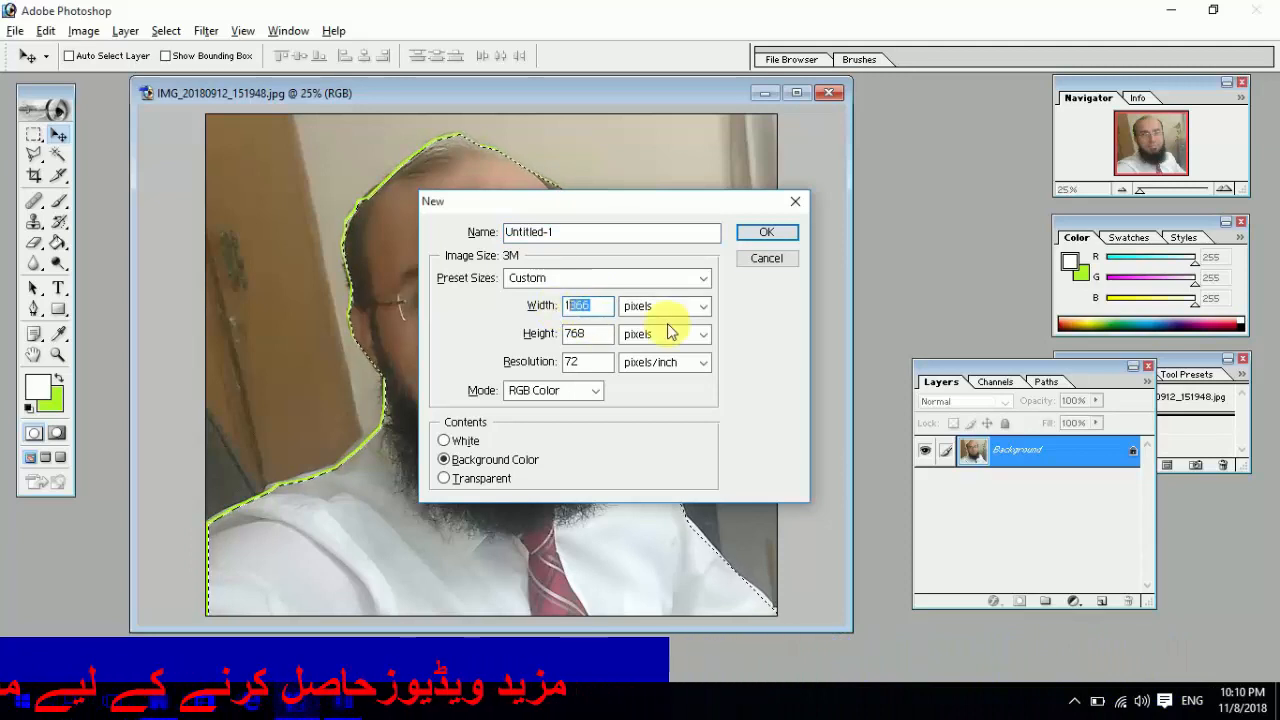
text(1280)
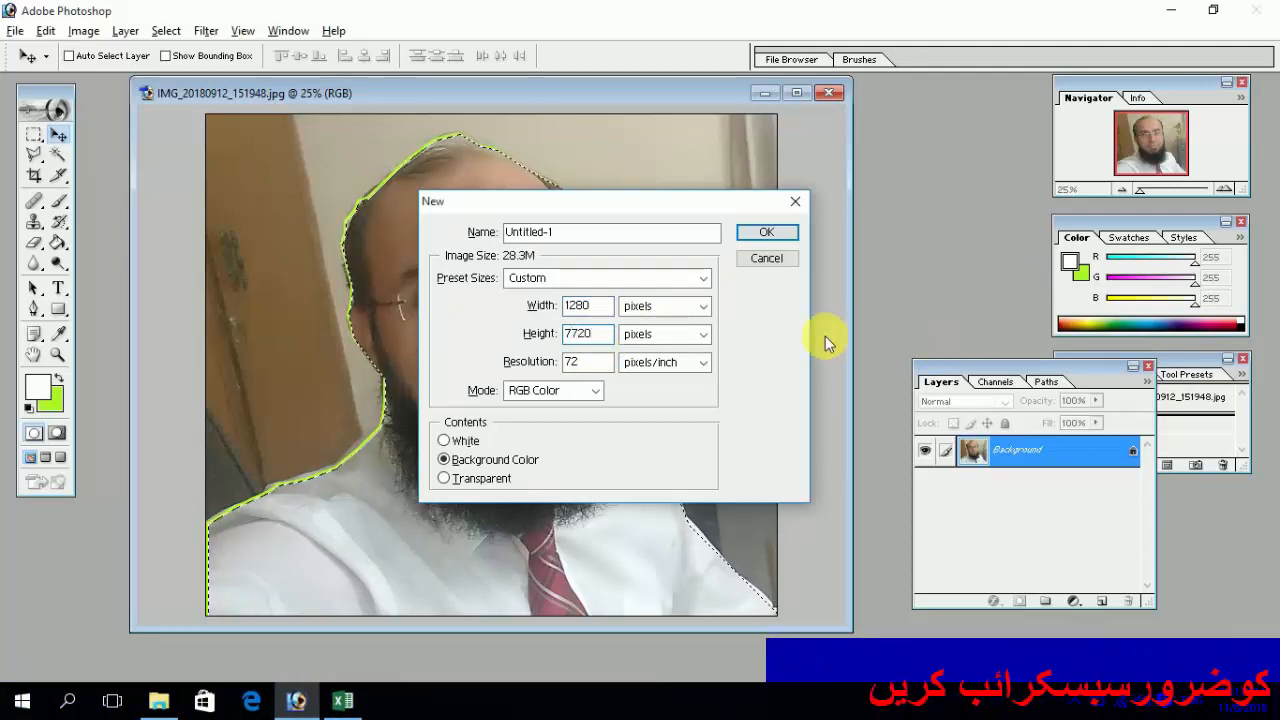
click(447, 443)
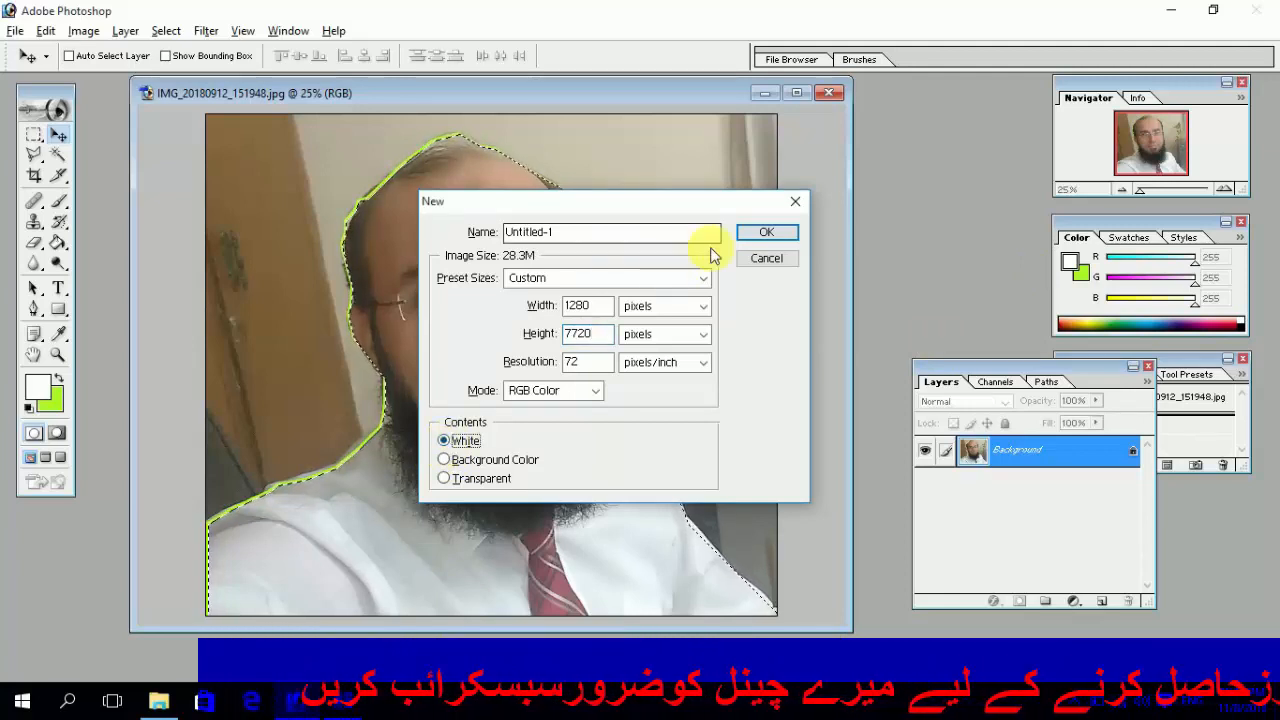
click(760, 232)
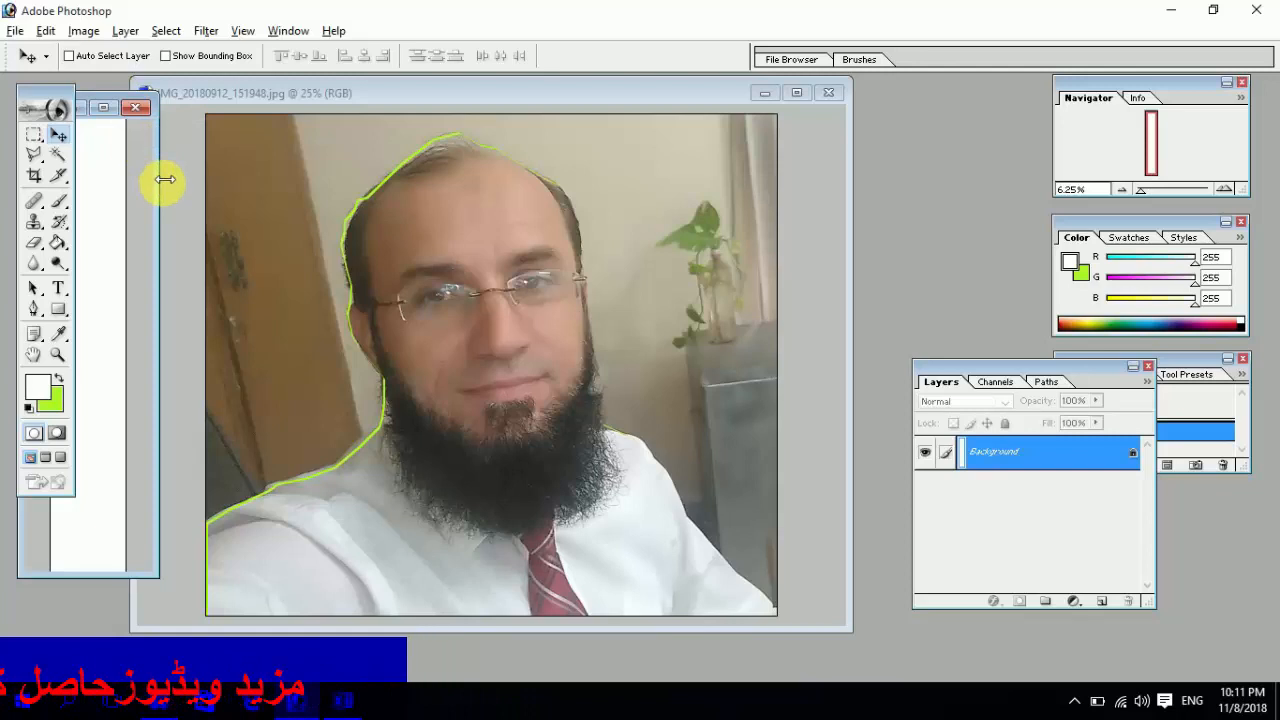
Widen and reposition the tall, narrow untitled document's window, and close that document
drag(160, 180, 695, 246)
drag(491, 111, 789, 100)
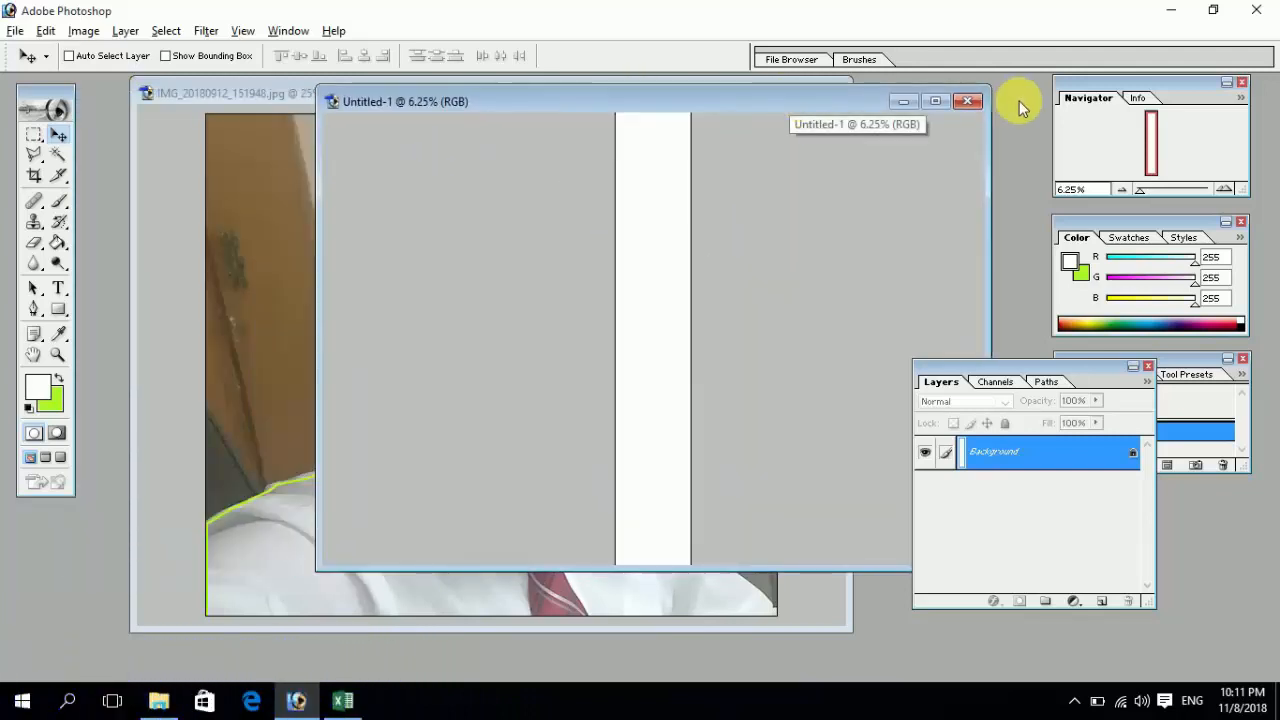
click(970, 102)
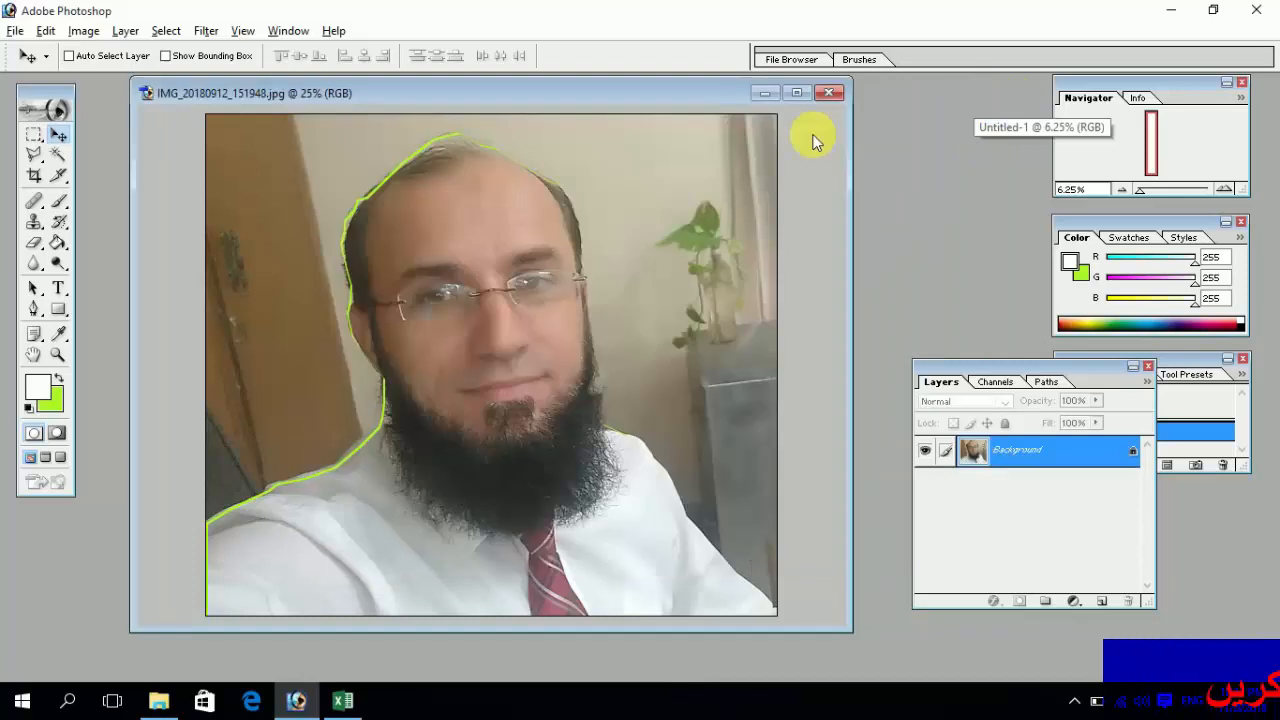
Create a new RGB document 1280 pixels wide and 720 pixels high at 72 pixels/inch with white contents, and place its window beside the toolbox
click(15, 31)
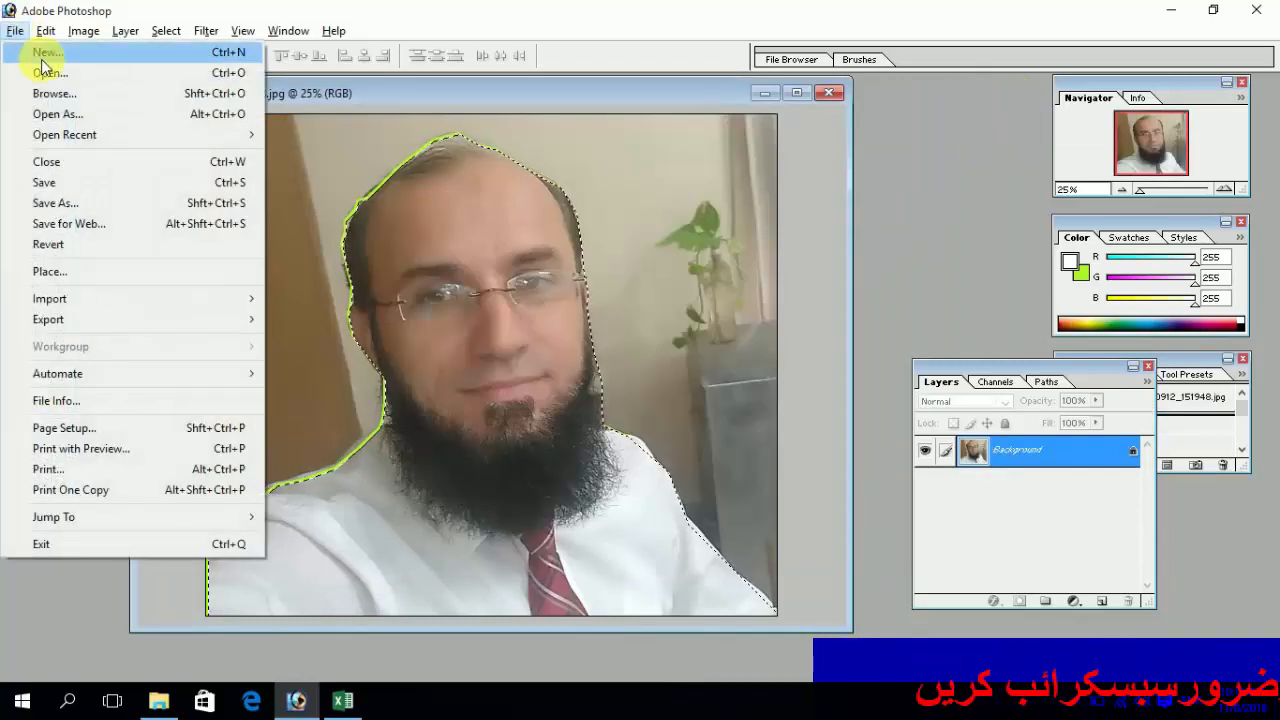
click(38, 50)
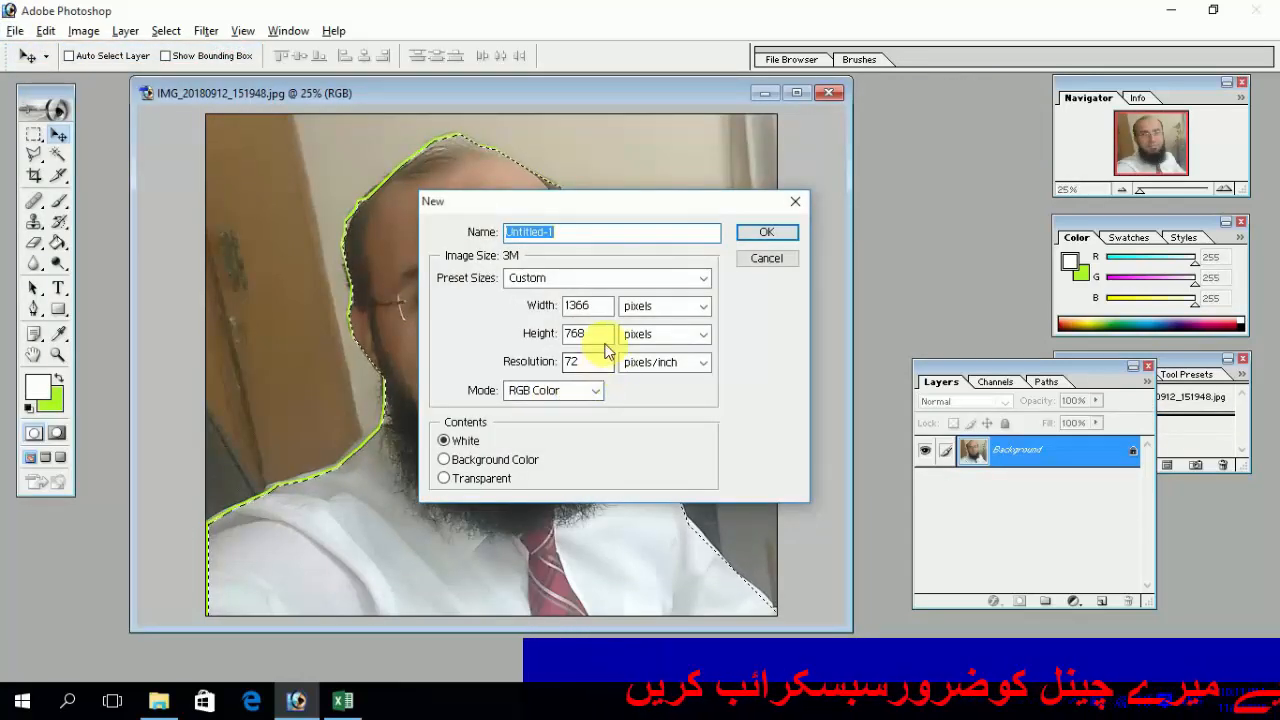
drag(600, 334, 572, 334)
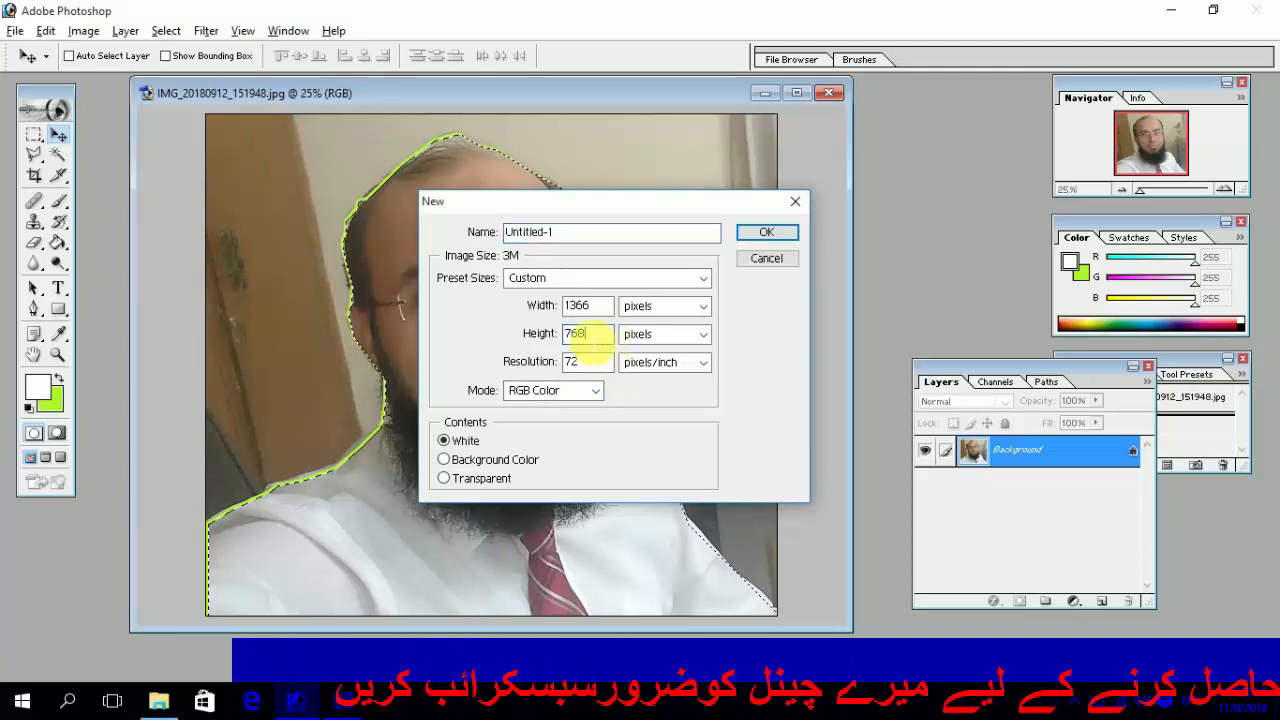
key(BackSpace)
key(BackSpace)
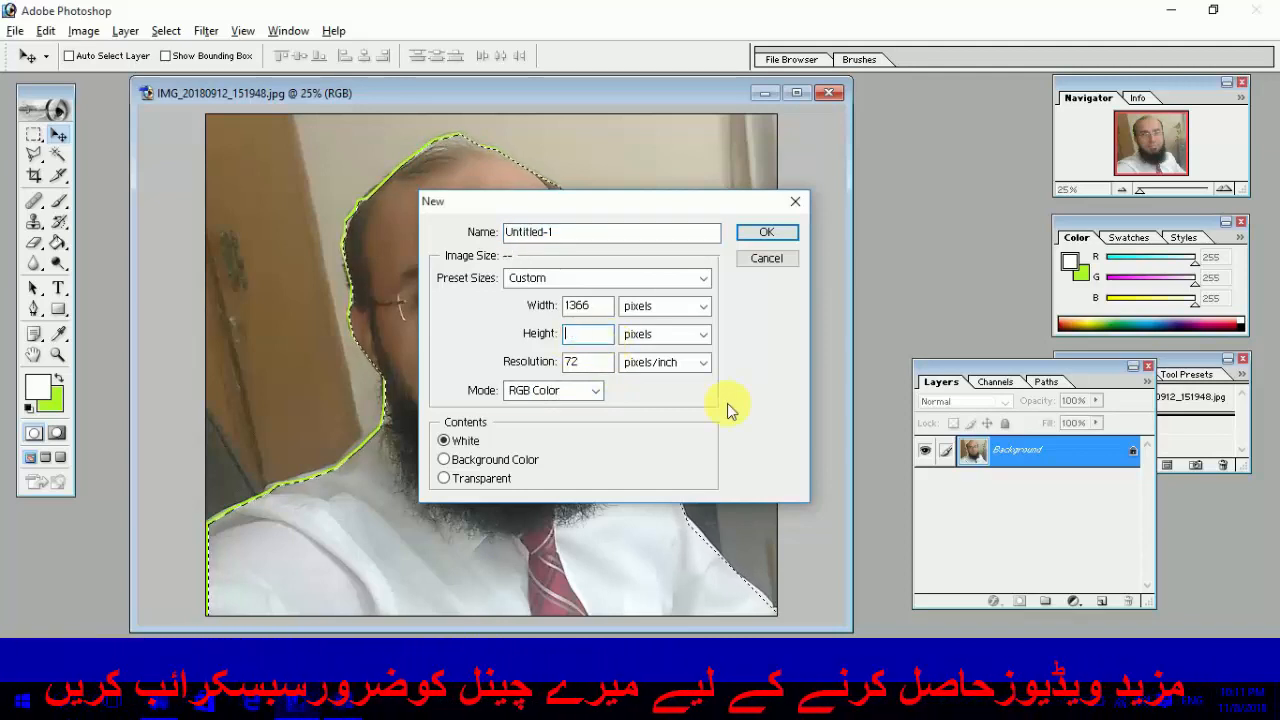
text(1)
key(BackSpace)
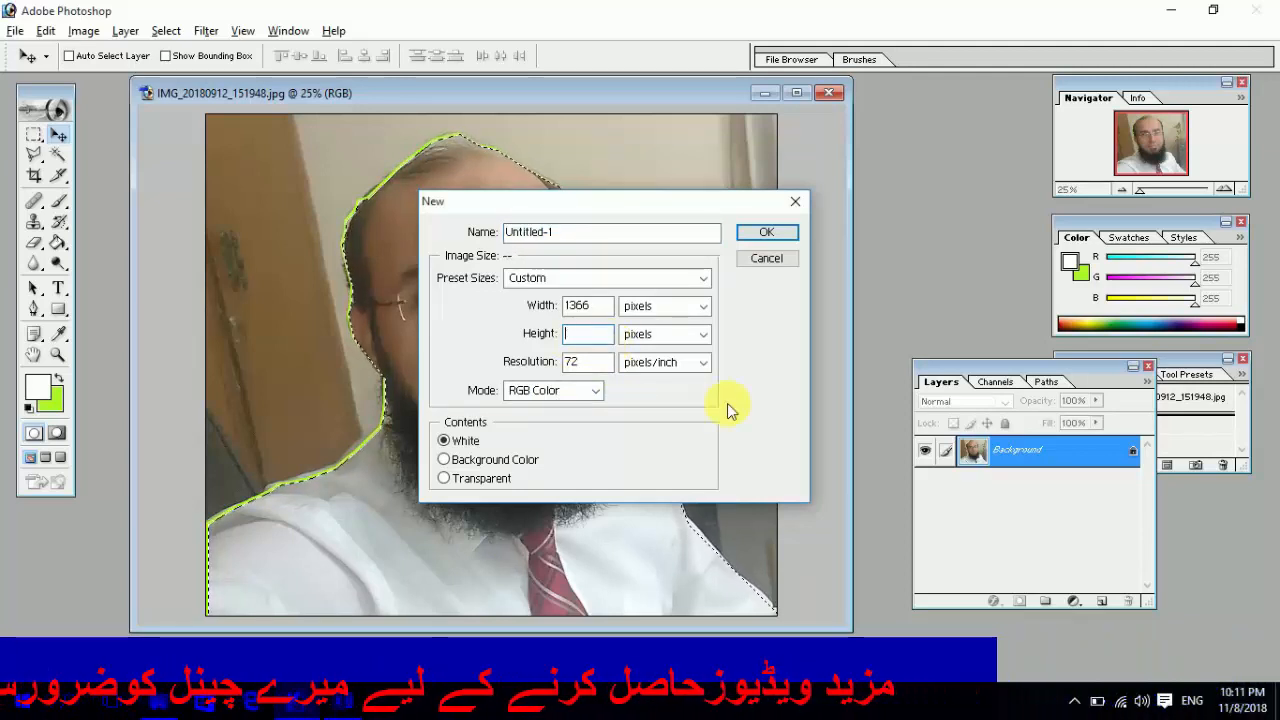
text(720)
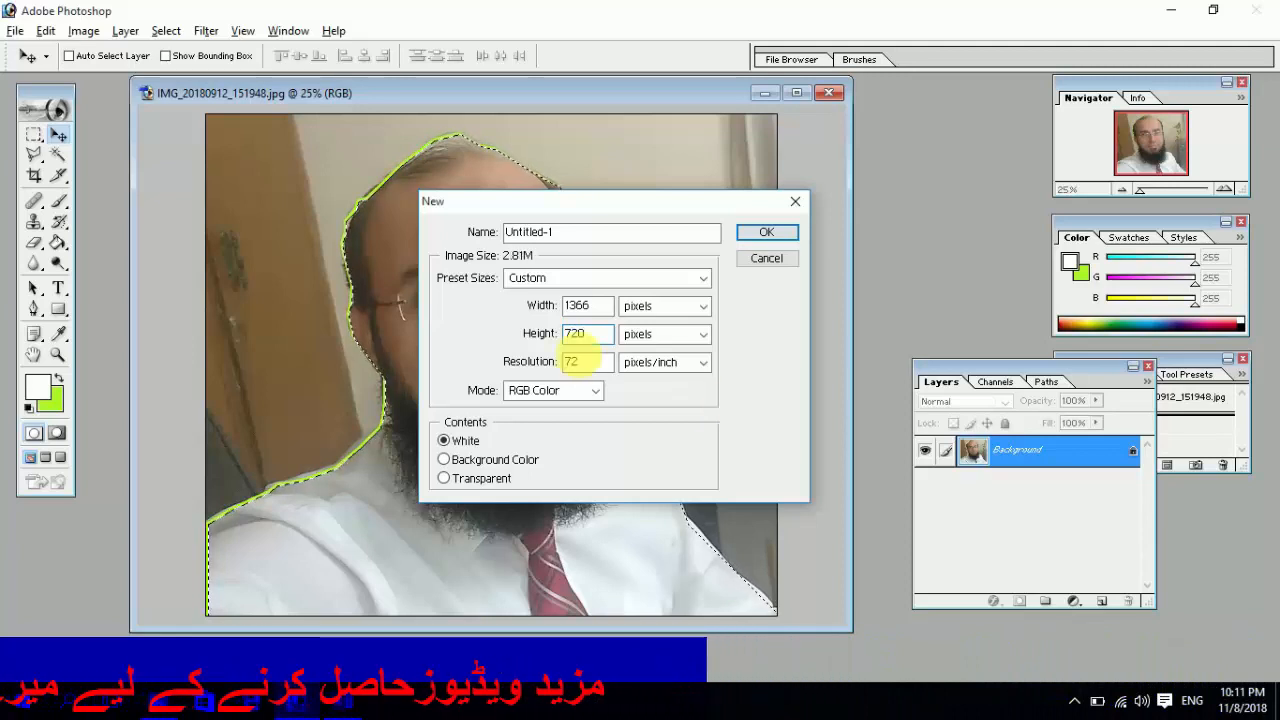
double_click(578, 305)
text(1280)
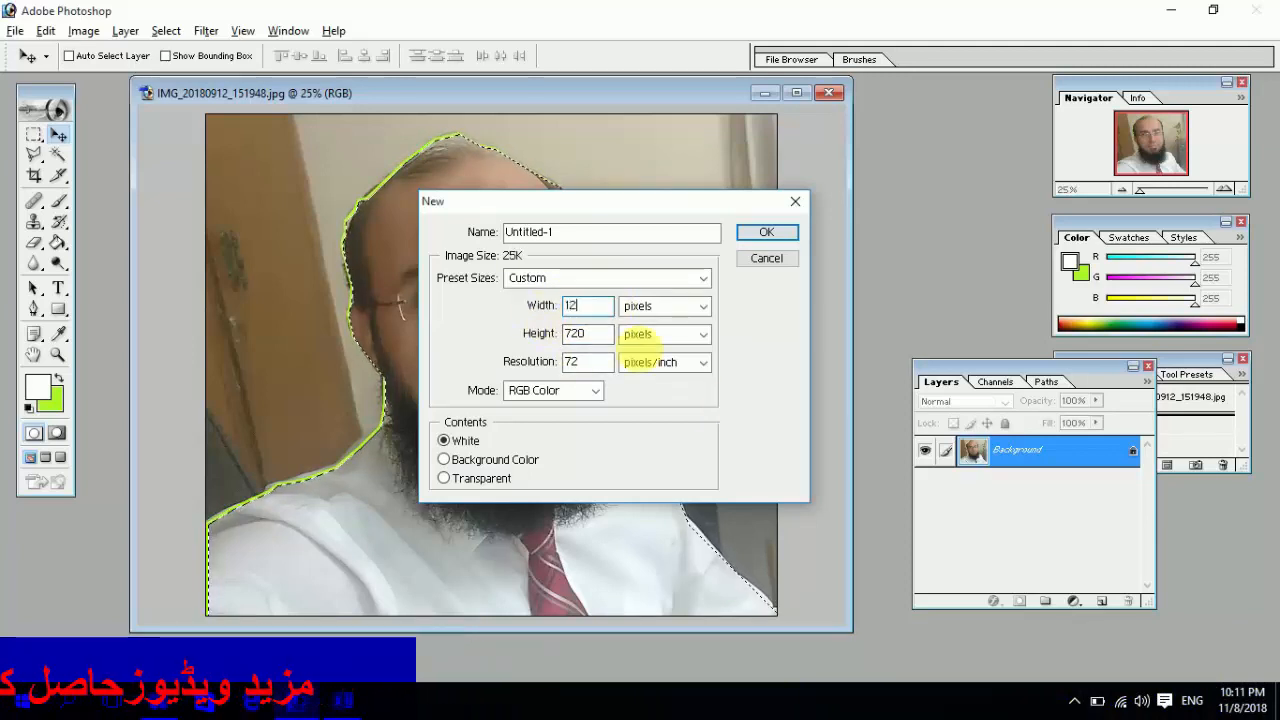
click(780, 240)
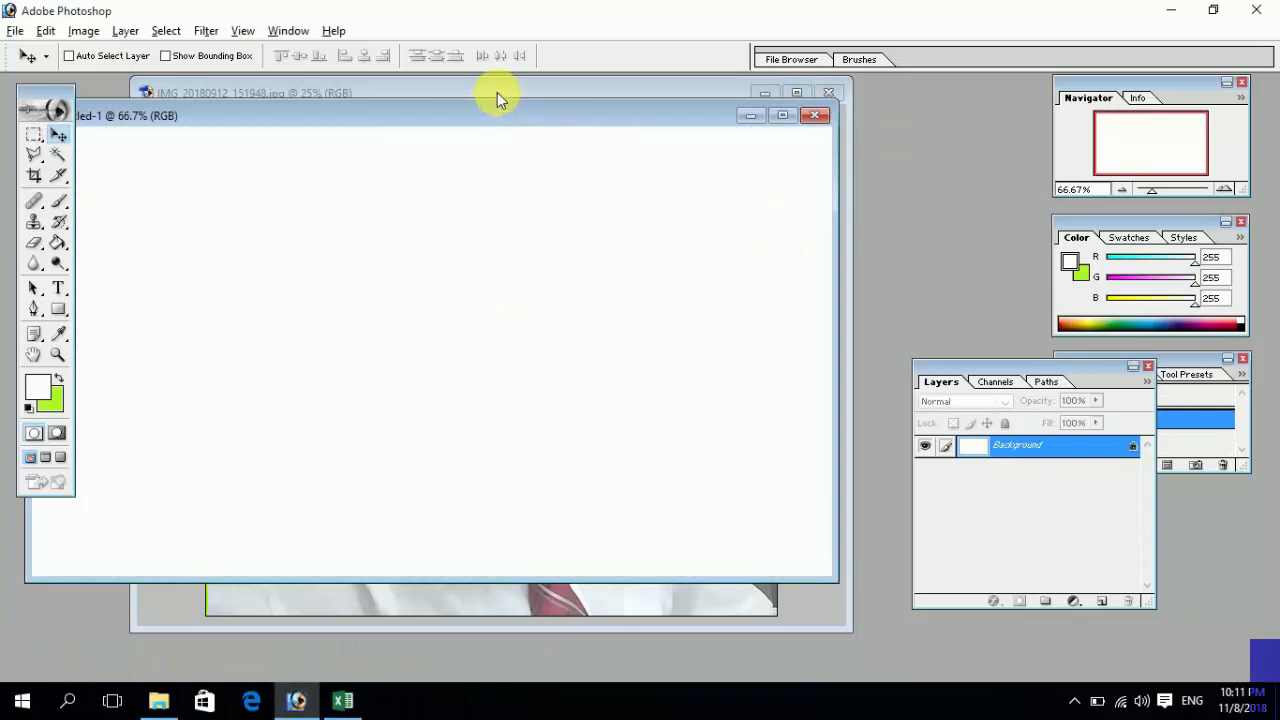
drag(494, 110, 588, 110)
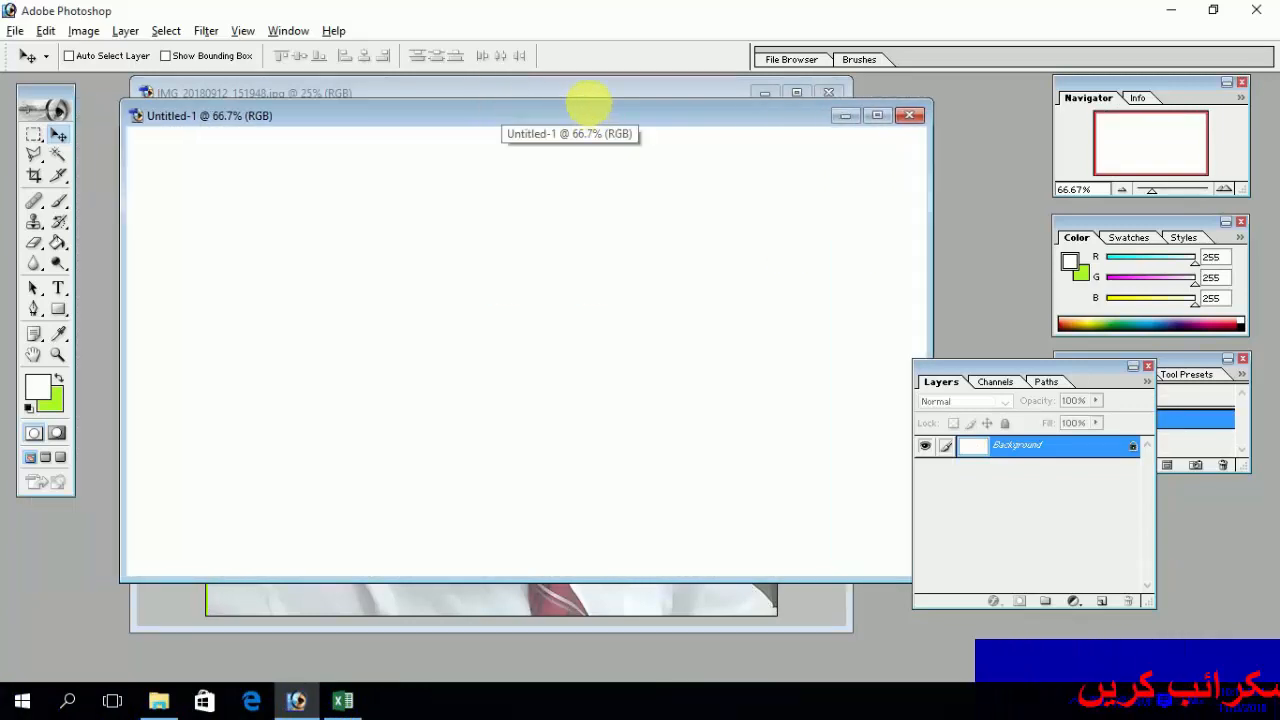
Switch to the invoice workbook in Excel, expand the INV NO. list in H5, capture the screen, and return to Photoshop
click(585, 91)
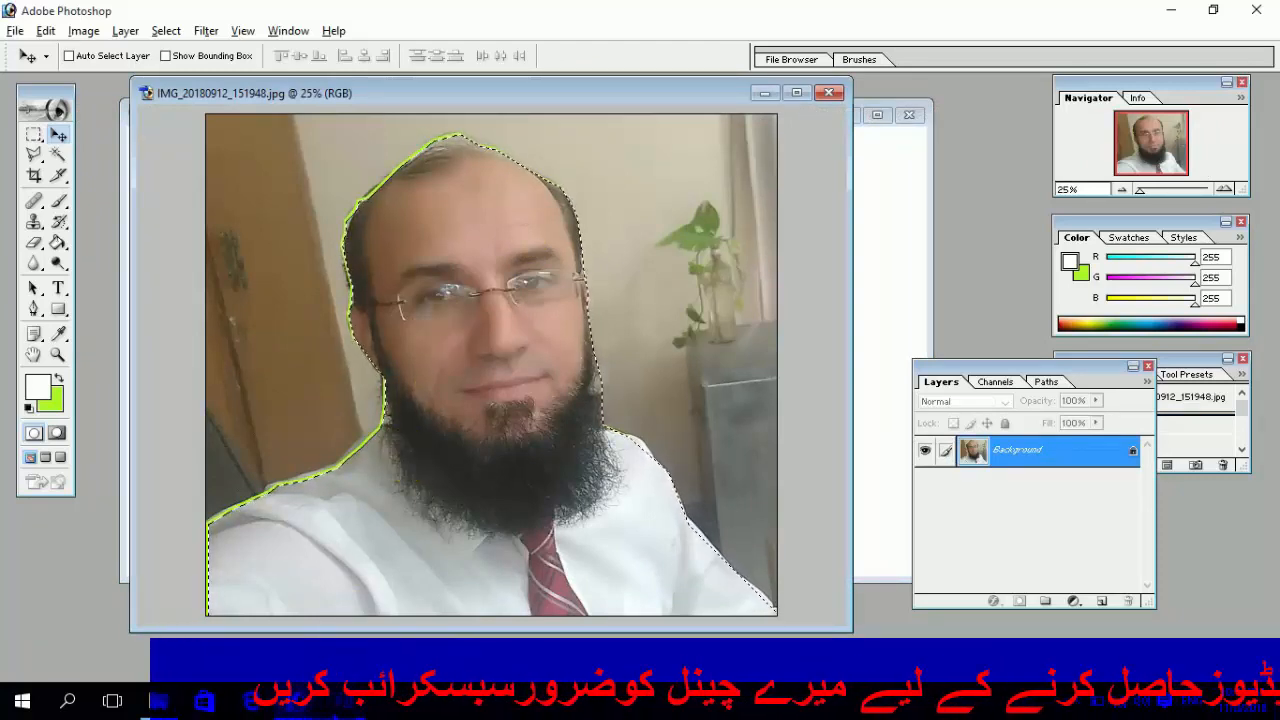
mouse_move(342, 700)
click(342, 600)
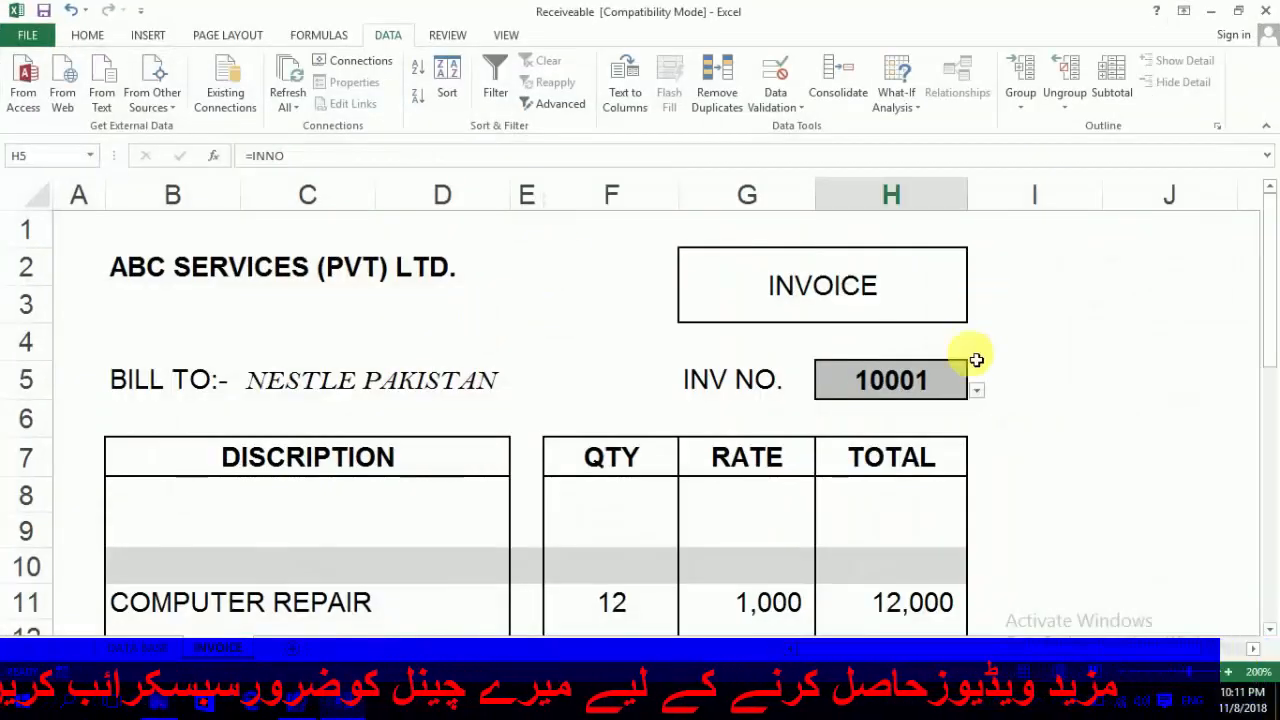
click(975, 394)
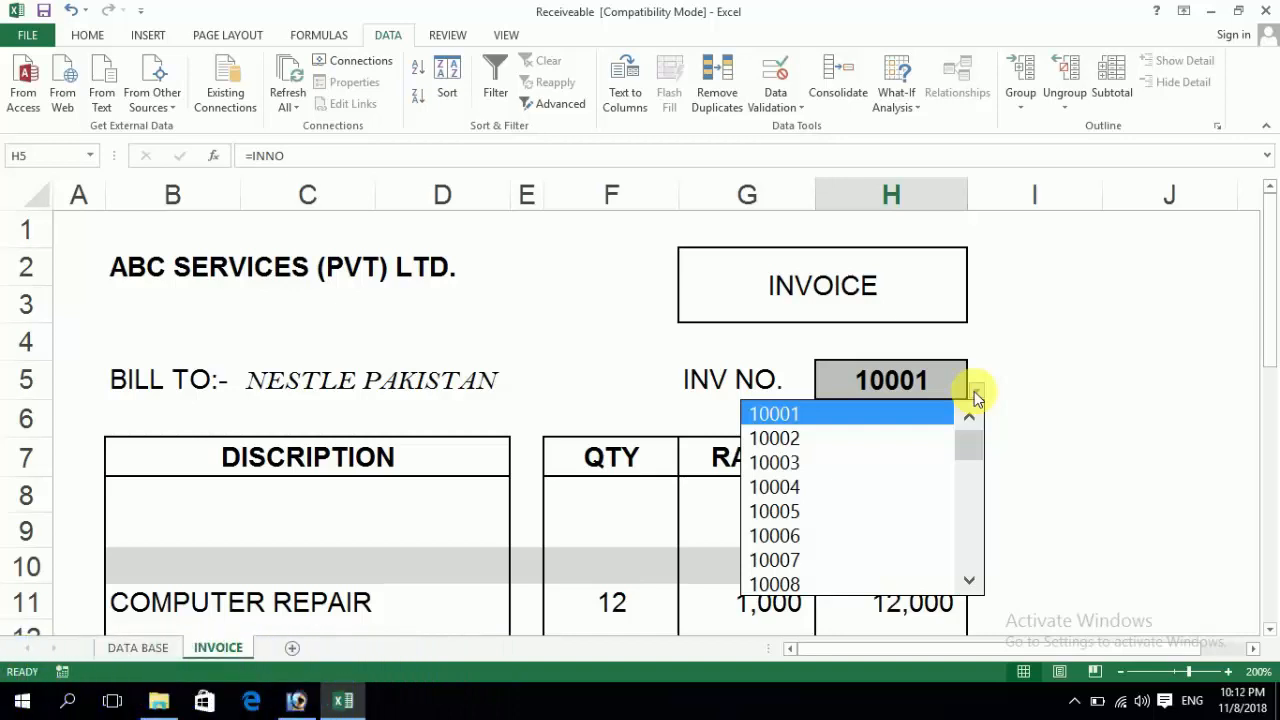
click(296, 700)
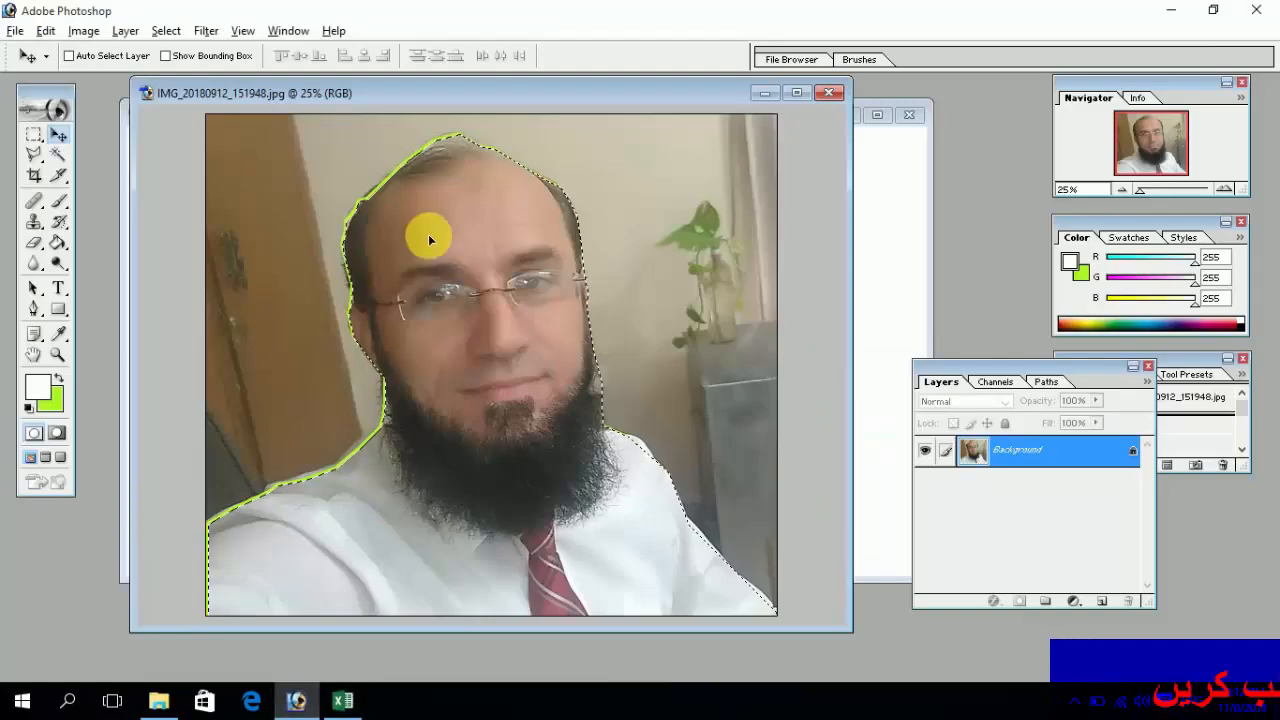
Paste the captured Excel screen into the blank 1280 by 720 document as a new layer
click(866, 145)
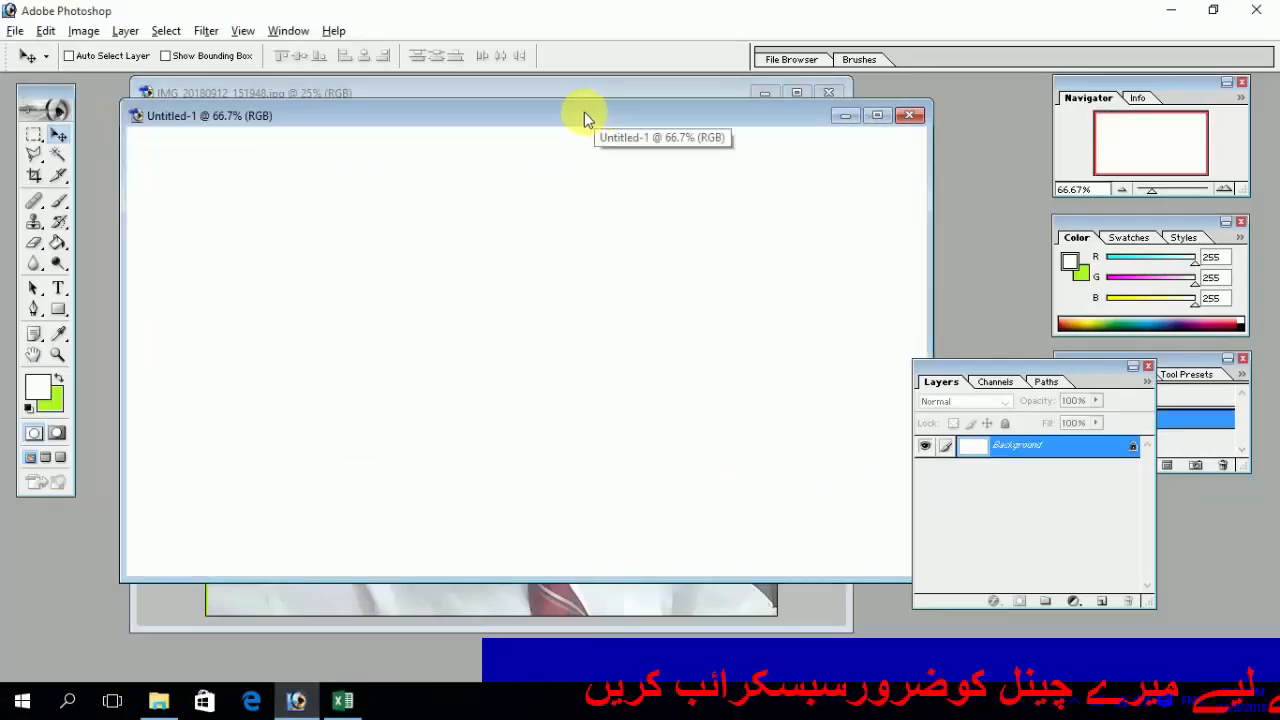
drag(584, 112, 554, 103)
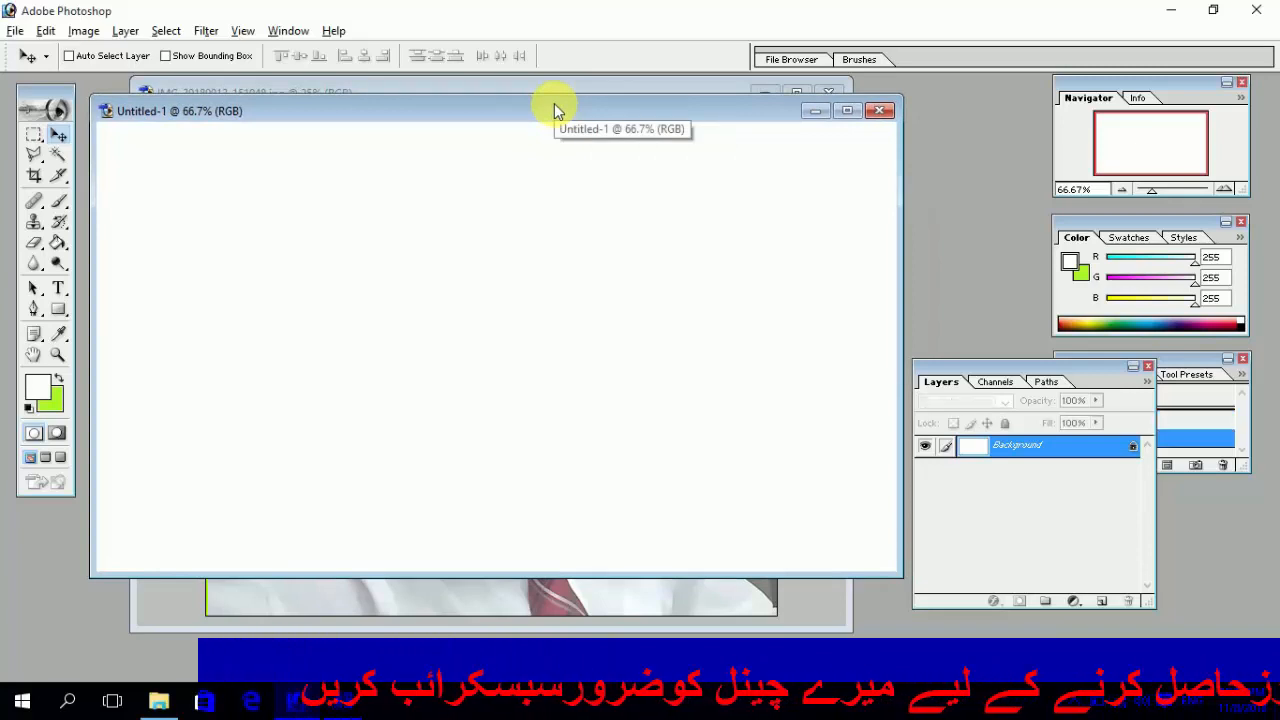
key(ctrl+v)
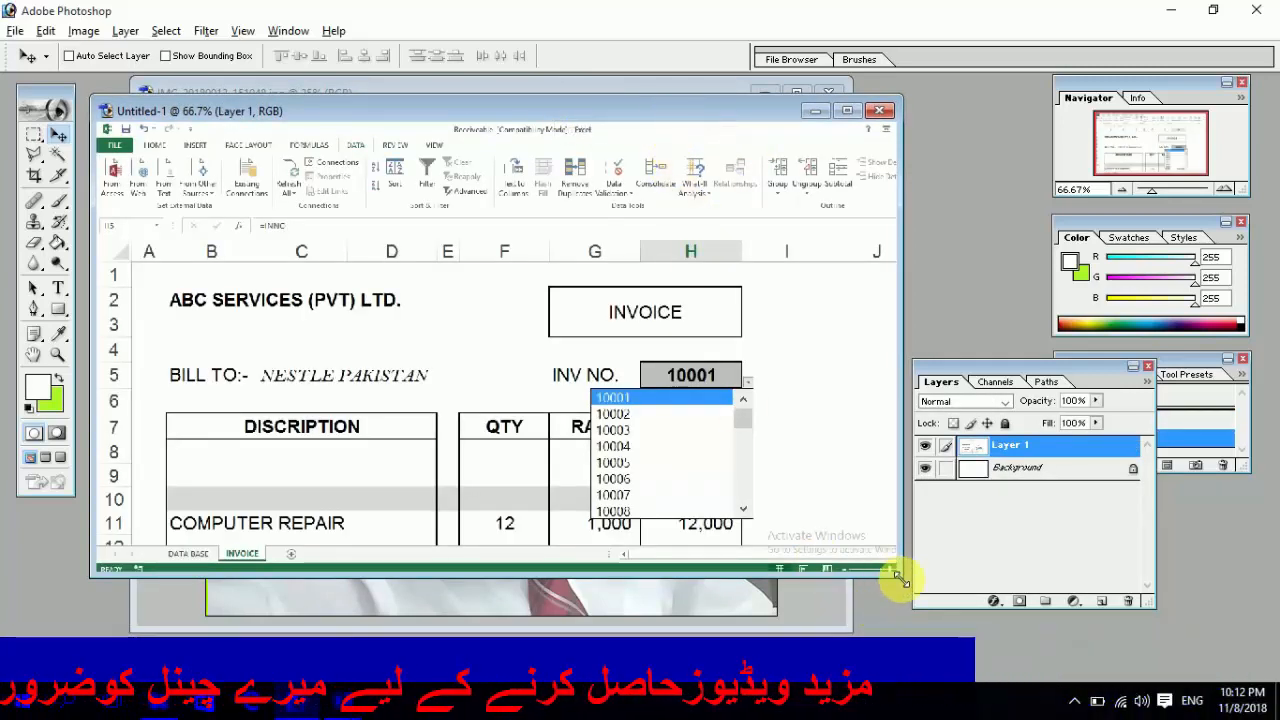
Move the Layers palette clear of the document and enlarge the document's view to 73.3% in a bigger window
mouse_move(902, 576)
mouse_down()
mouse_move(931, 583)
mouse_move(903, 574)
mouse_move(908, 598)
mouse_up()
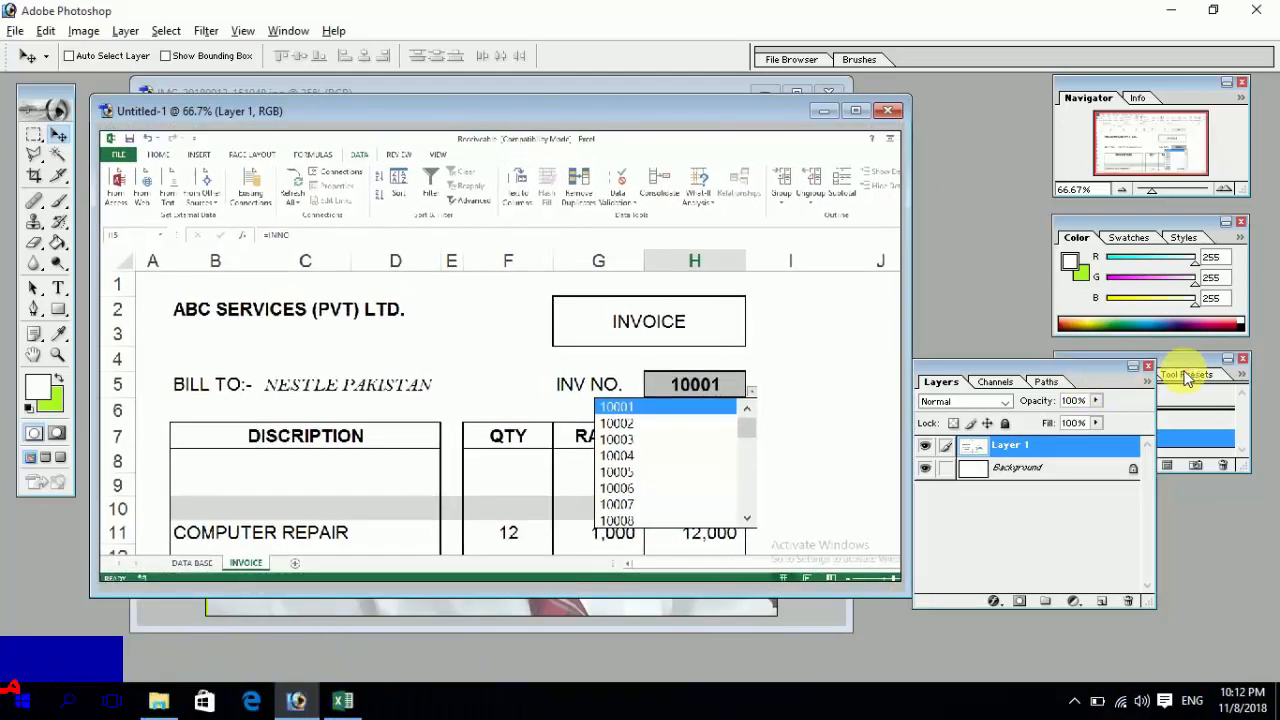
drag(1187, 375, 1113, 375)
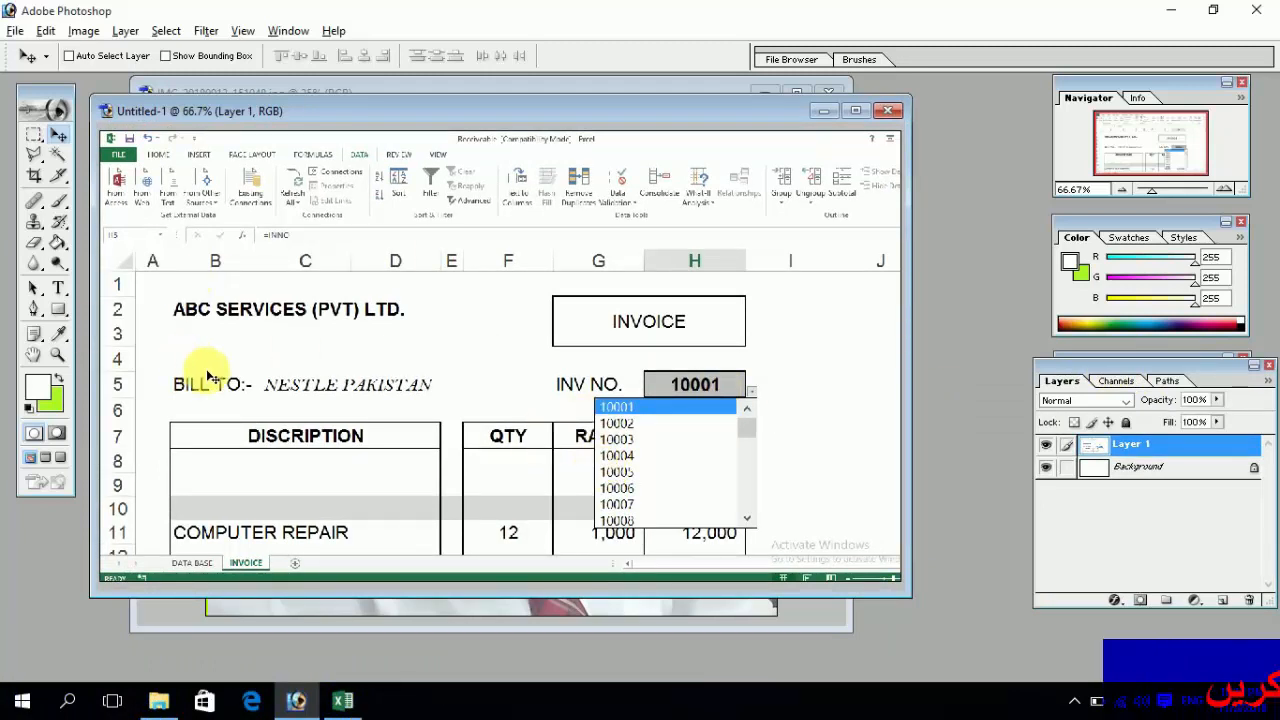
scroll(209, 374, up, 1)
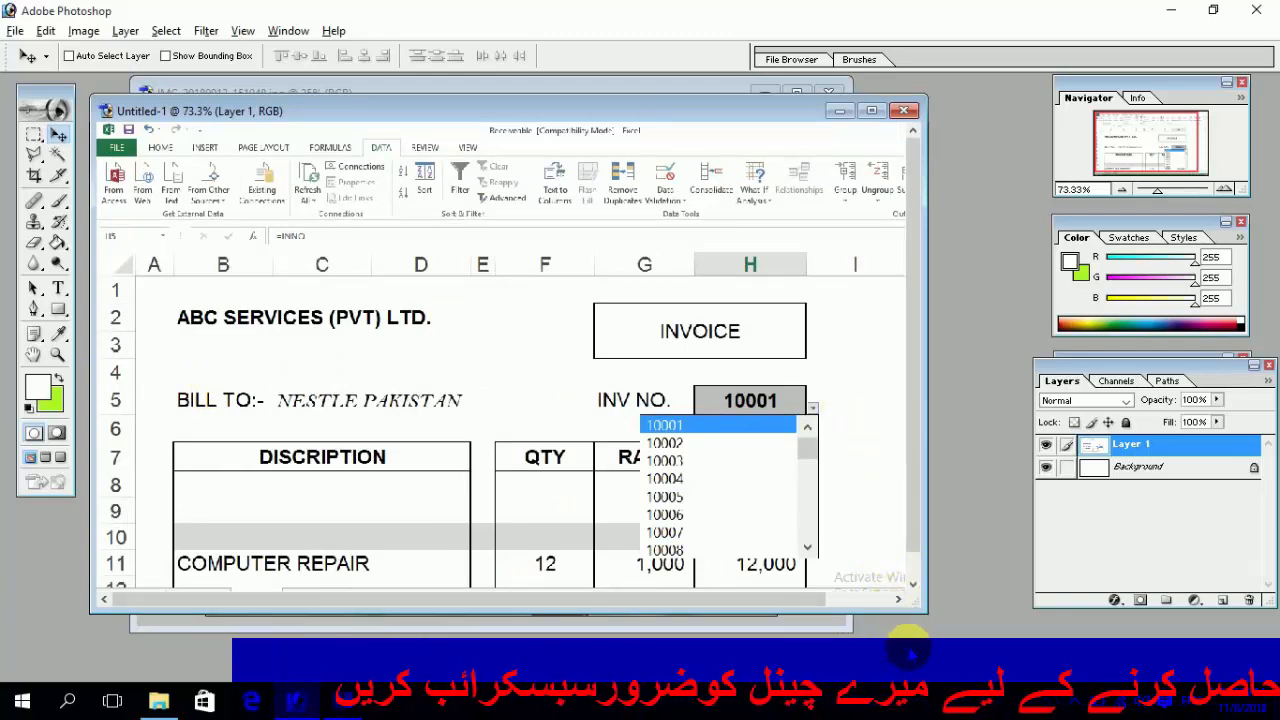
drag(925, 613, 996, 634)
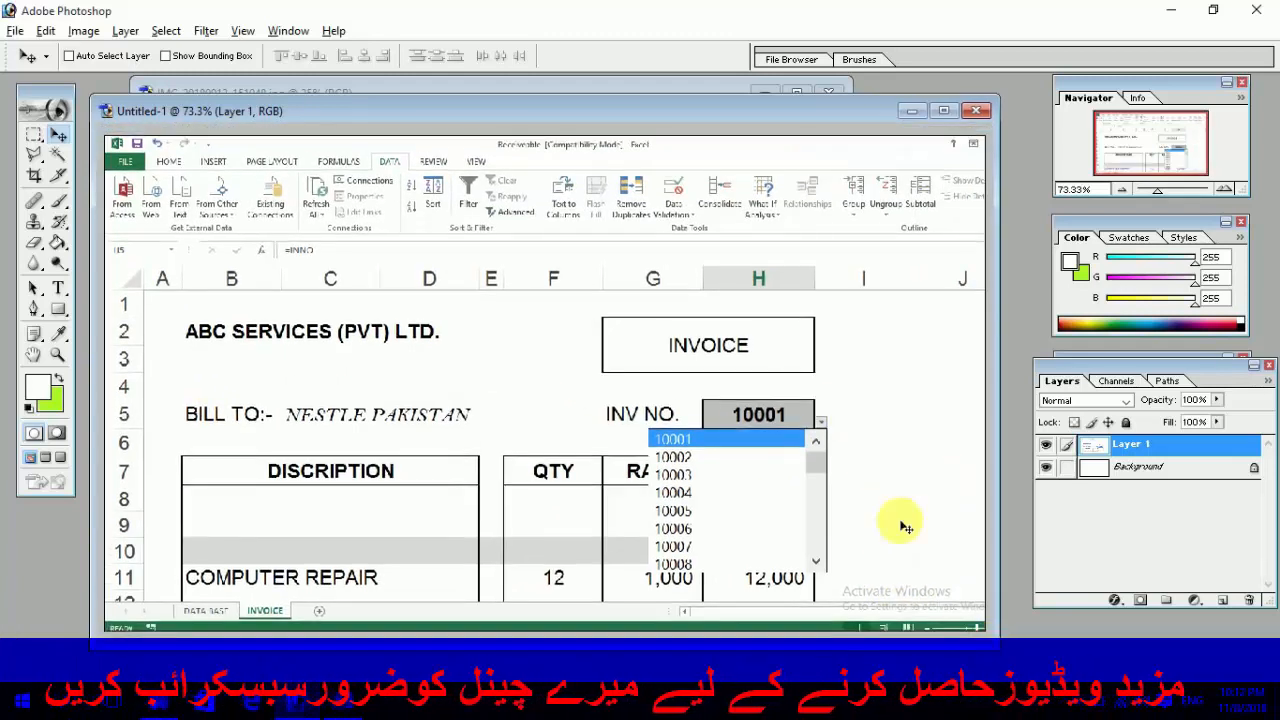
Crop the document to the area of the pasted Excel screenshot
click(35, 178)
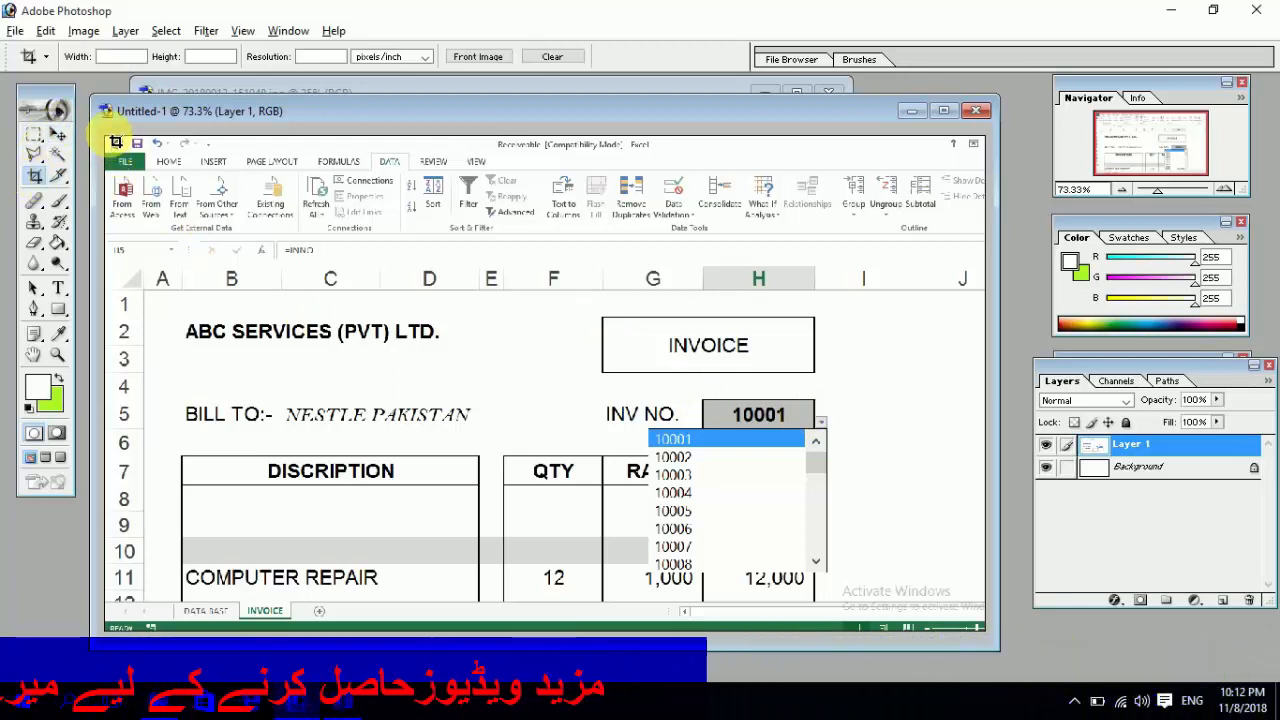
drag(112, 138, 997, 627)
key(Return)
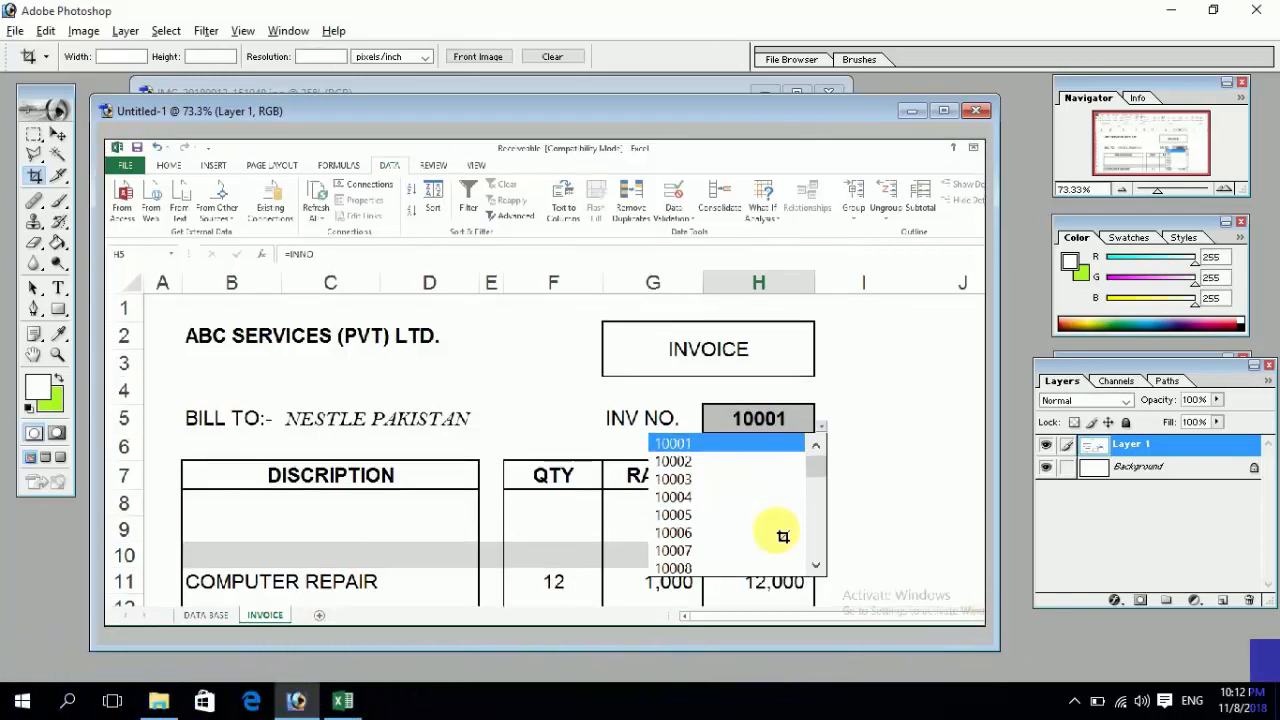
Lower the photo's window to expose the screenshot document, and move the selected cutout of the man into that document with the Move tool
click(609, 84)
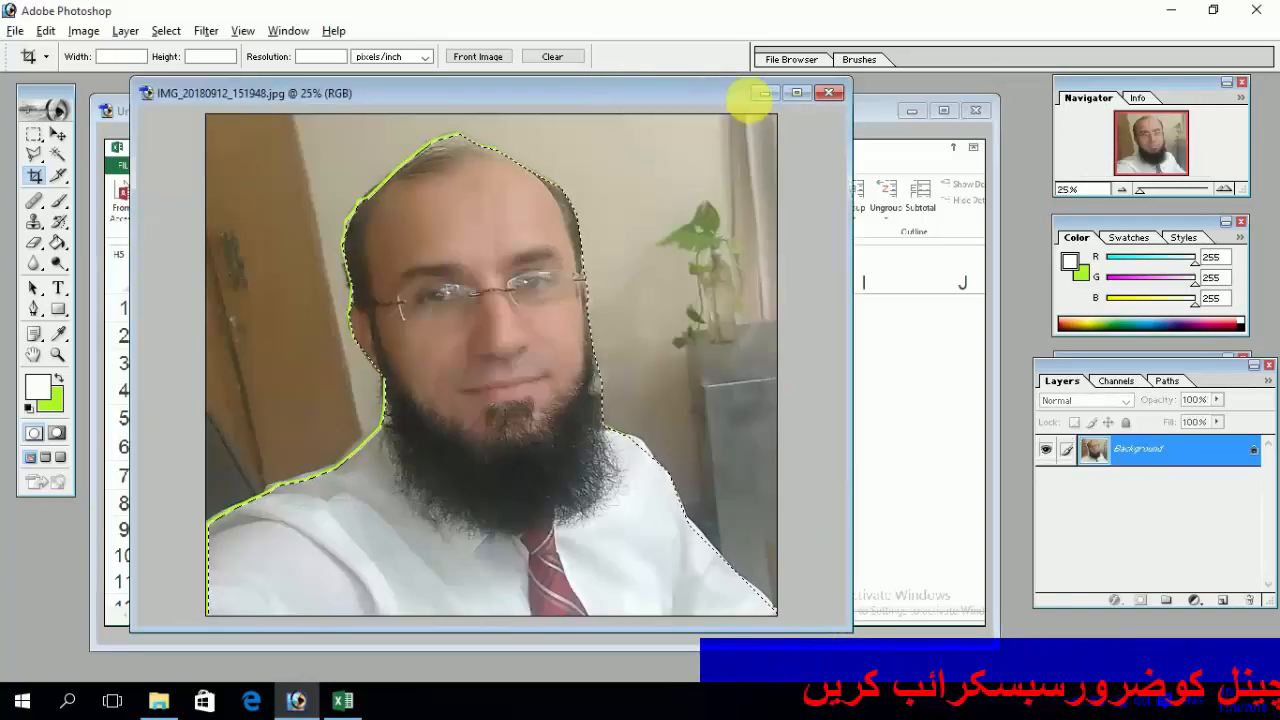
drag(700, 86, 638, 428)
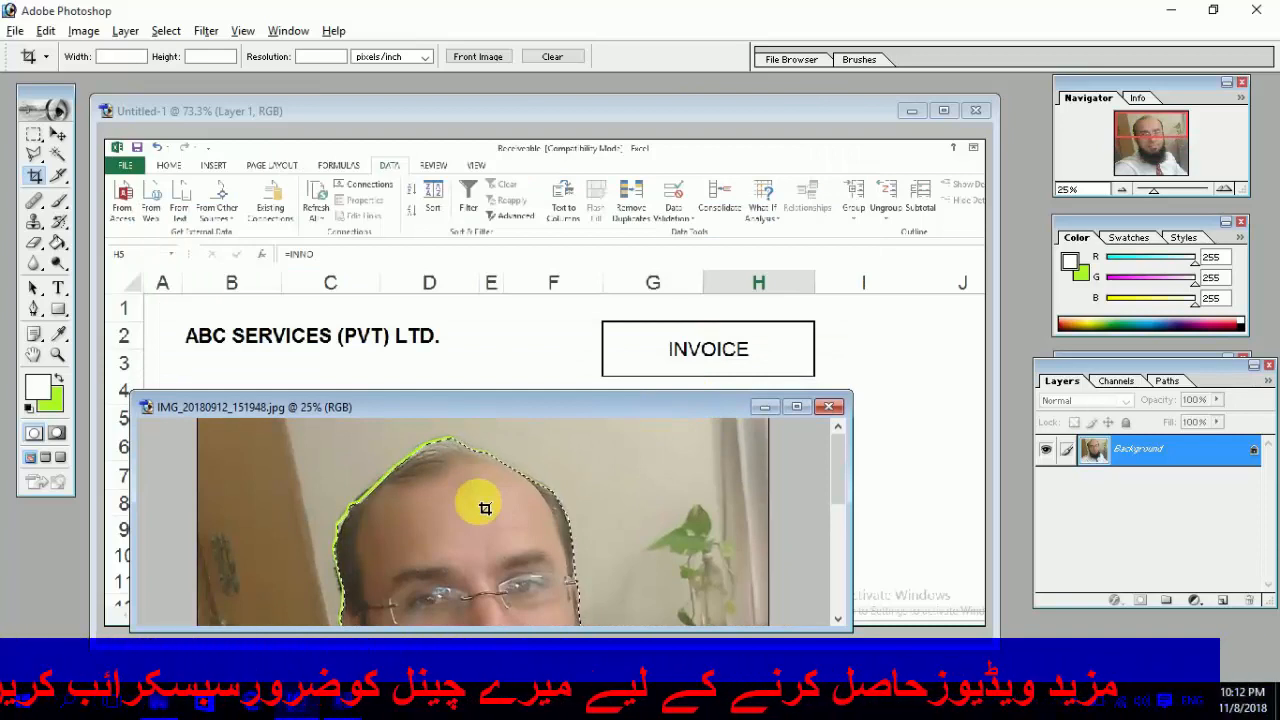
key(v)
drag(480, 505, 532, 404)
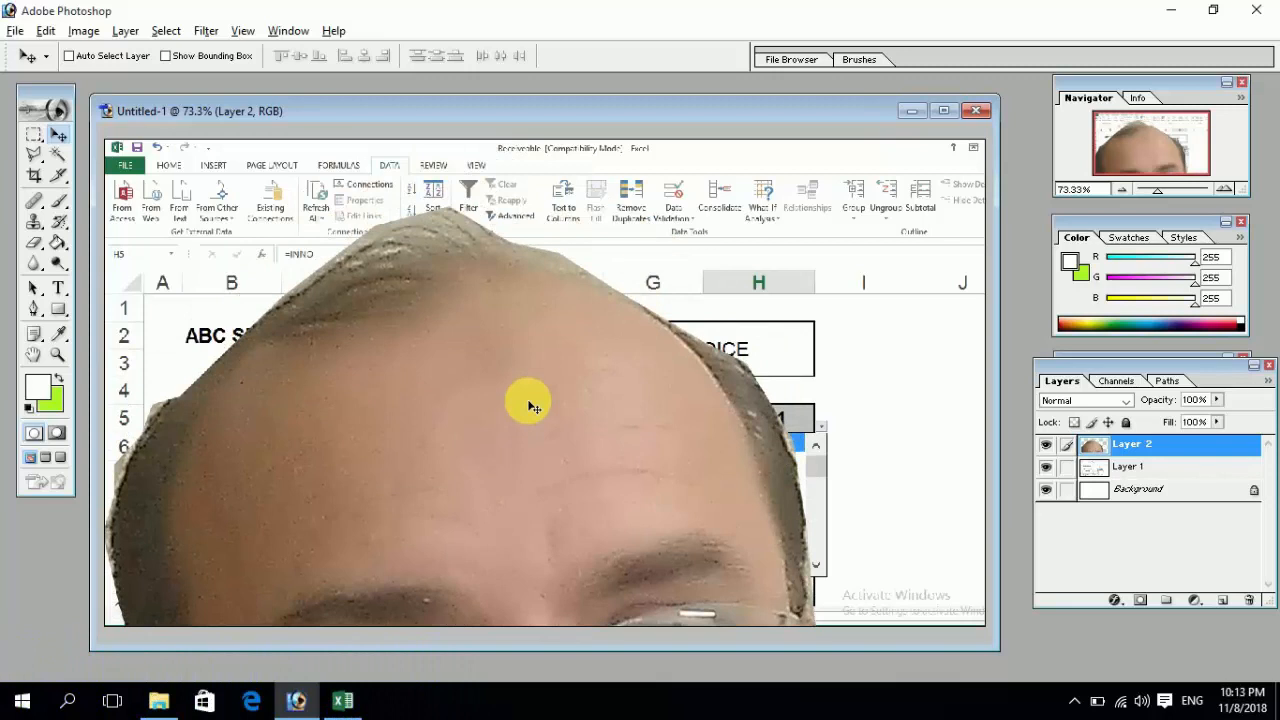
Scale the man's cutout to 30% width and 30% height with Free Transform, and place it over the invoice's lower left part
key(ctrl+t)
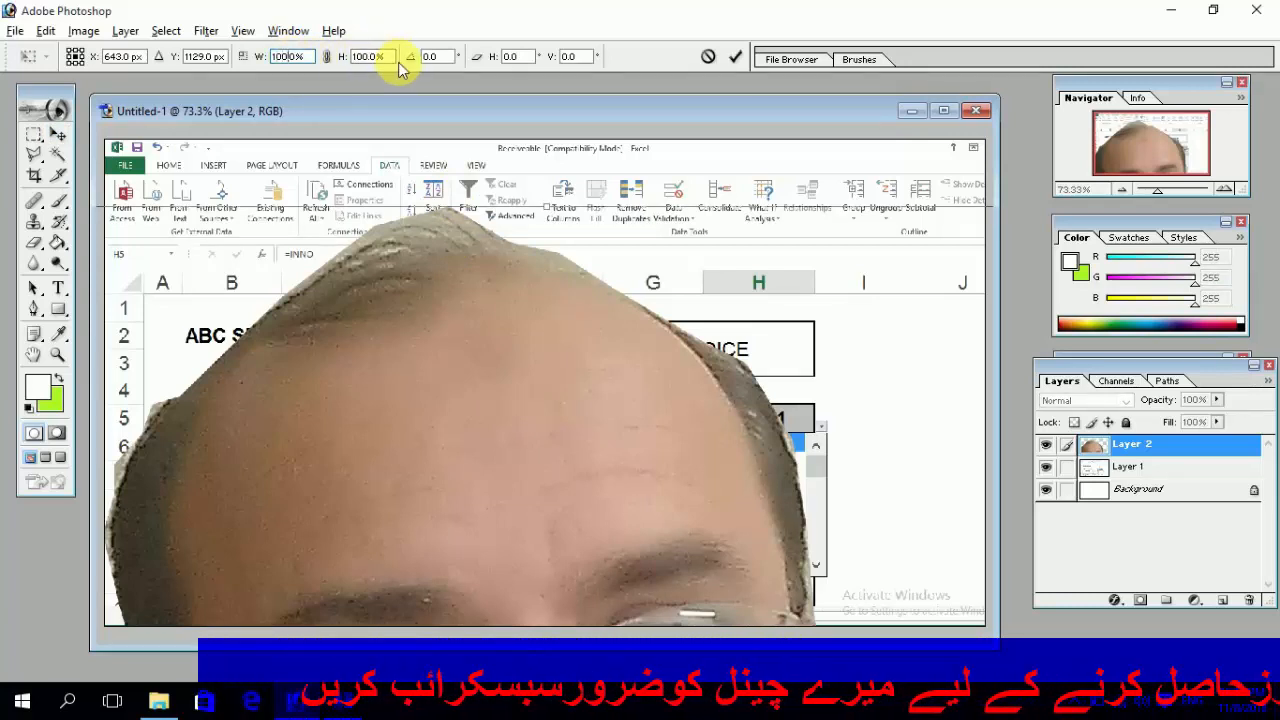
key(shift+Home)
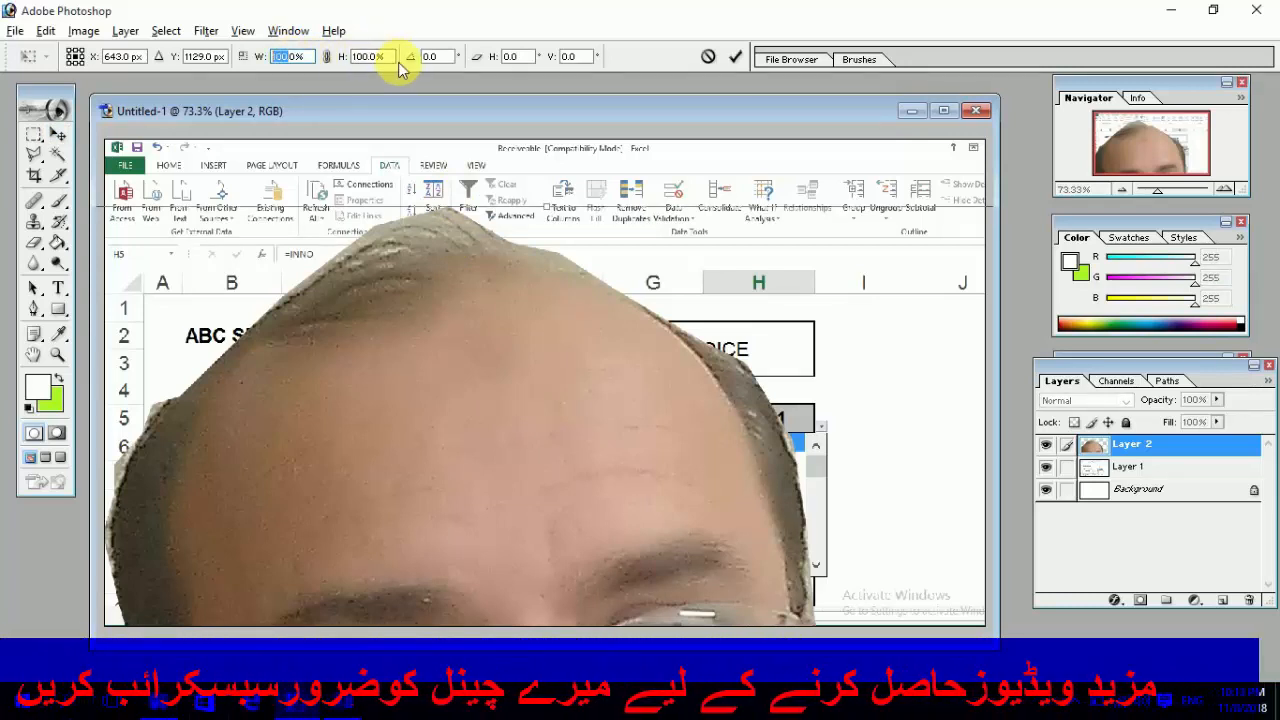
text(30)
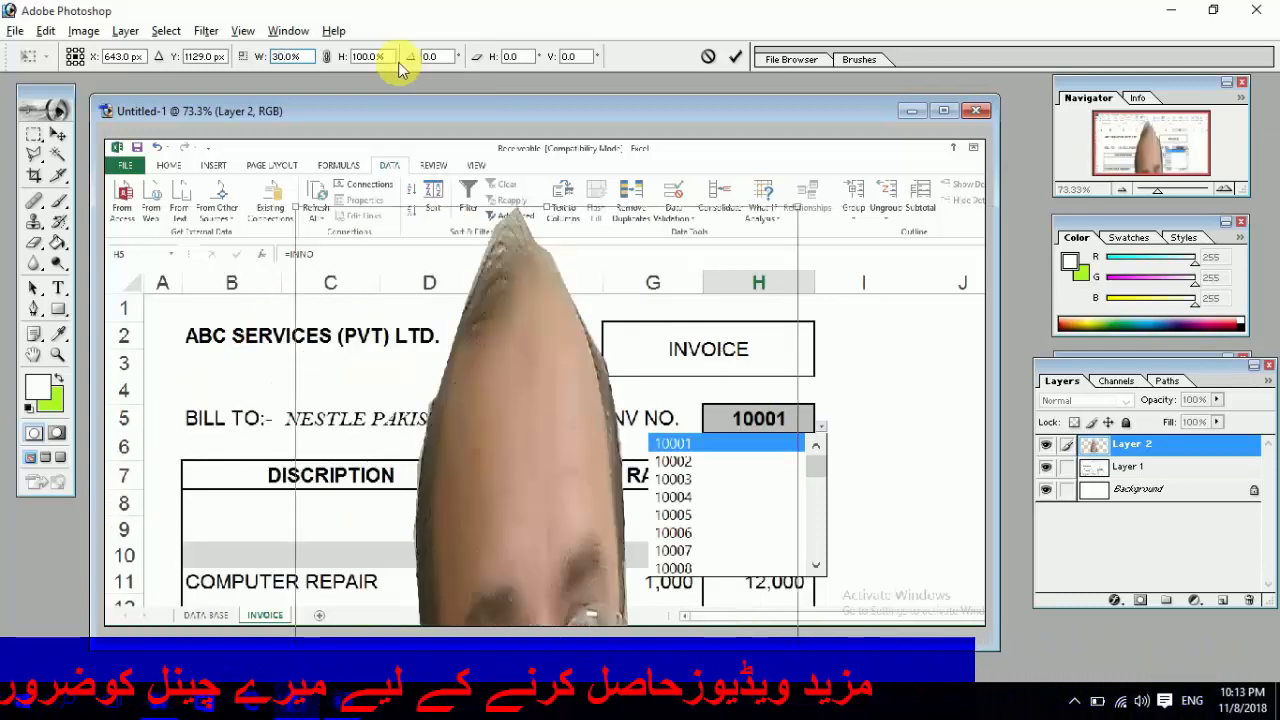
key(Tab)
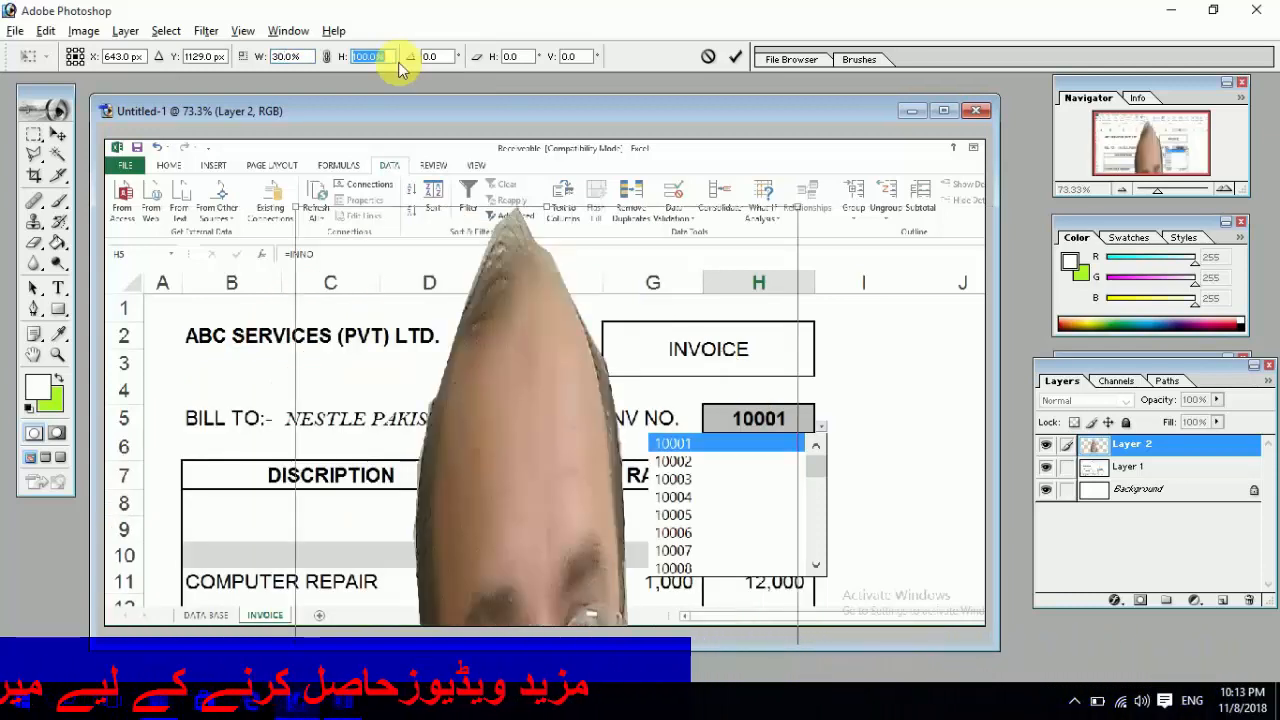
text(30)
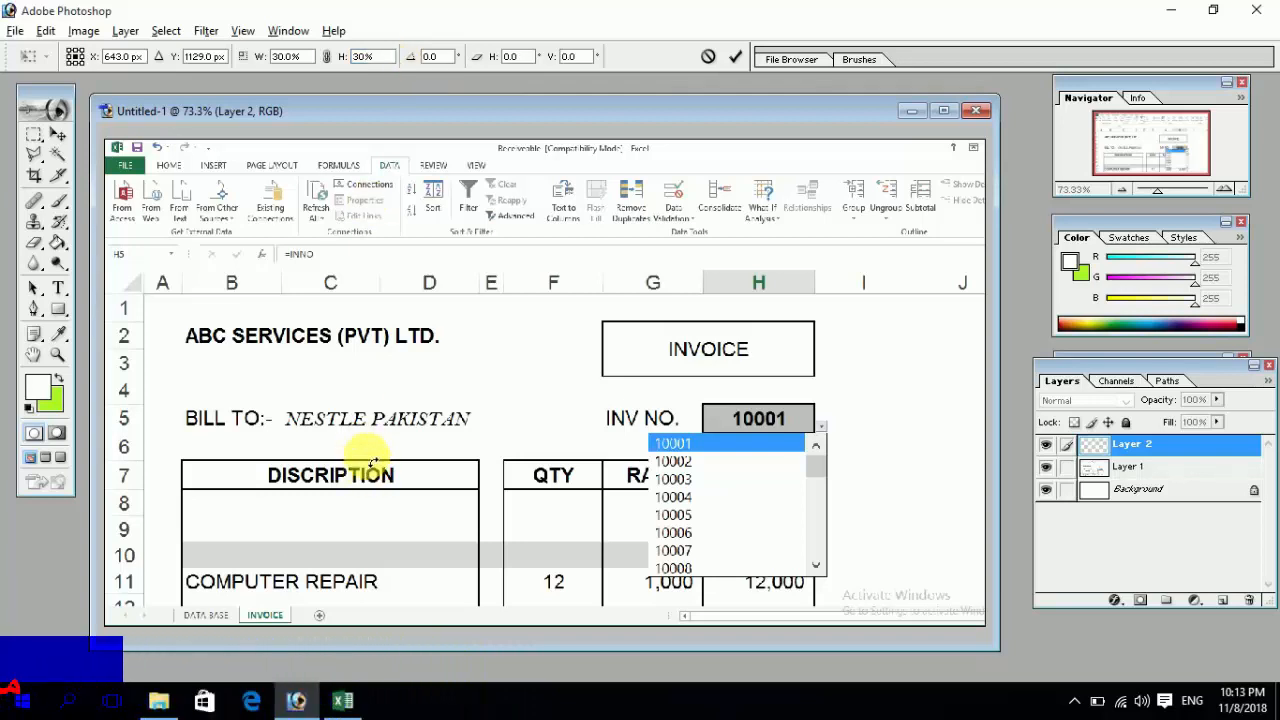
key(Return)
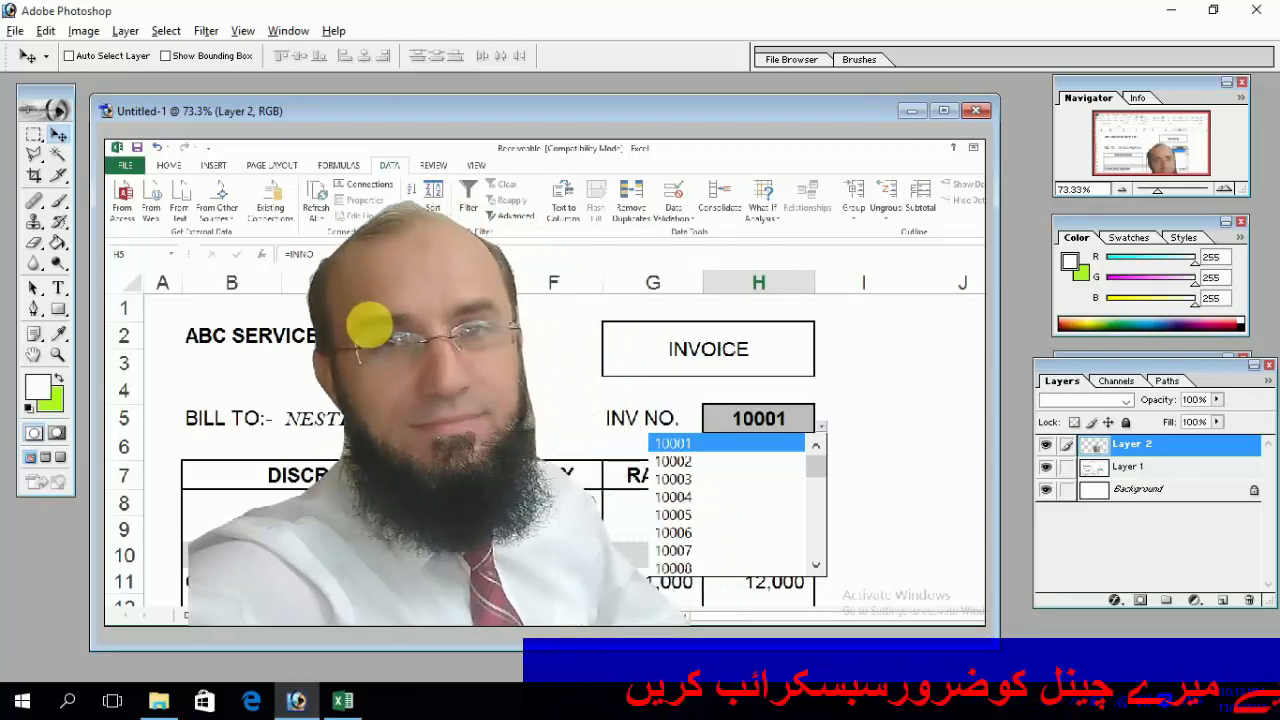
Reduce the man's cutout to 69.9% height with Free Transform, and shift it up over the invoice's upper middle
key(ctrl+t)
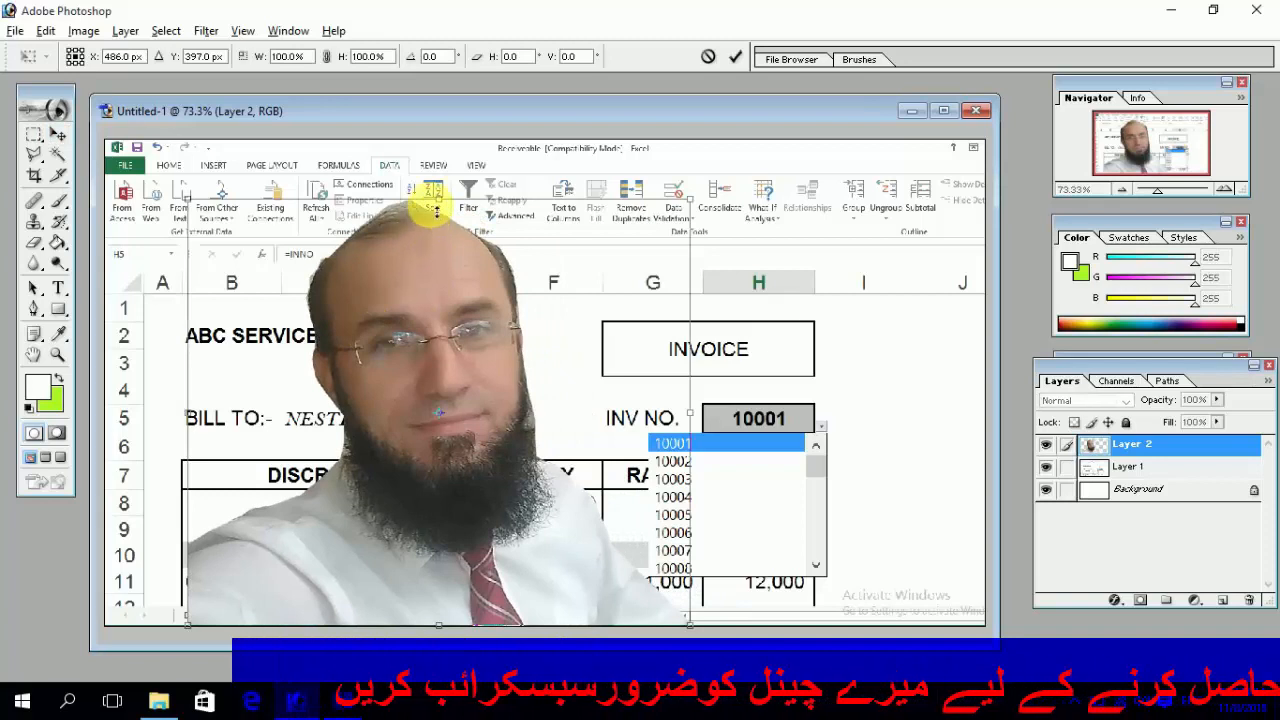
drag(436, 212, 436, 328)
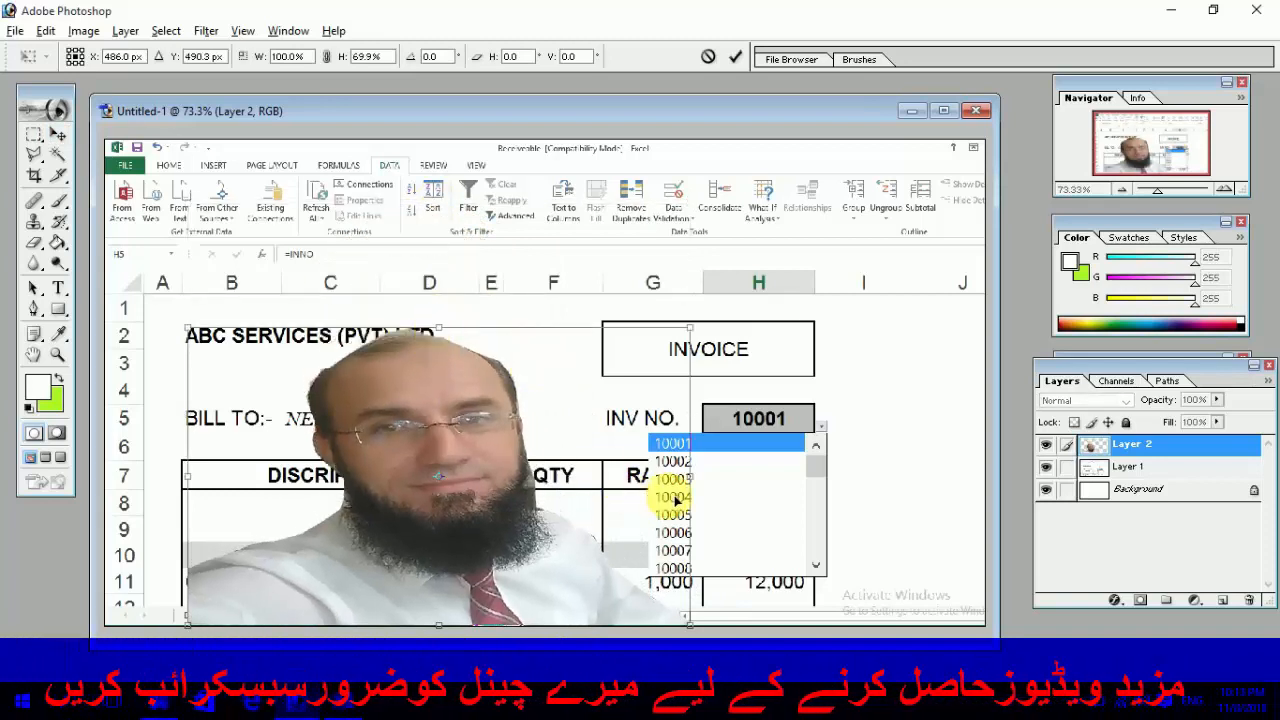
drag(513, 500, 432, 491)
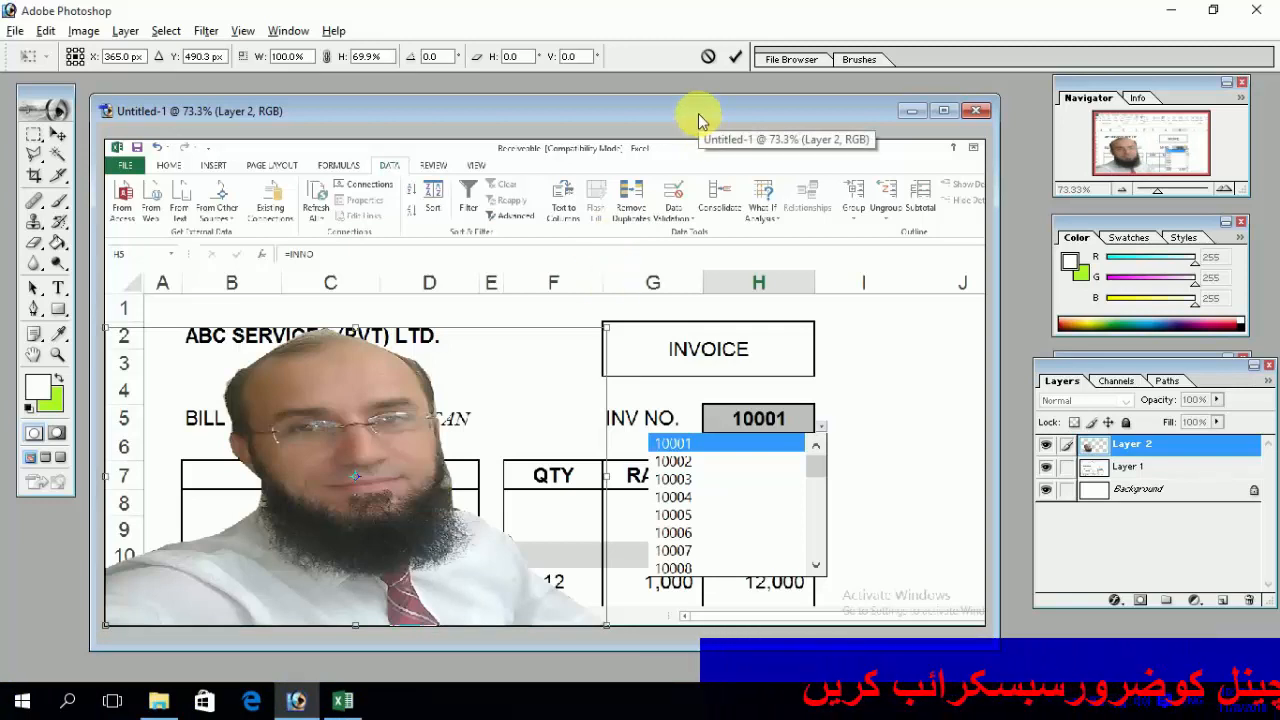
key(Return)
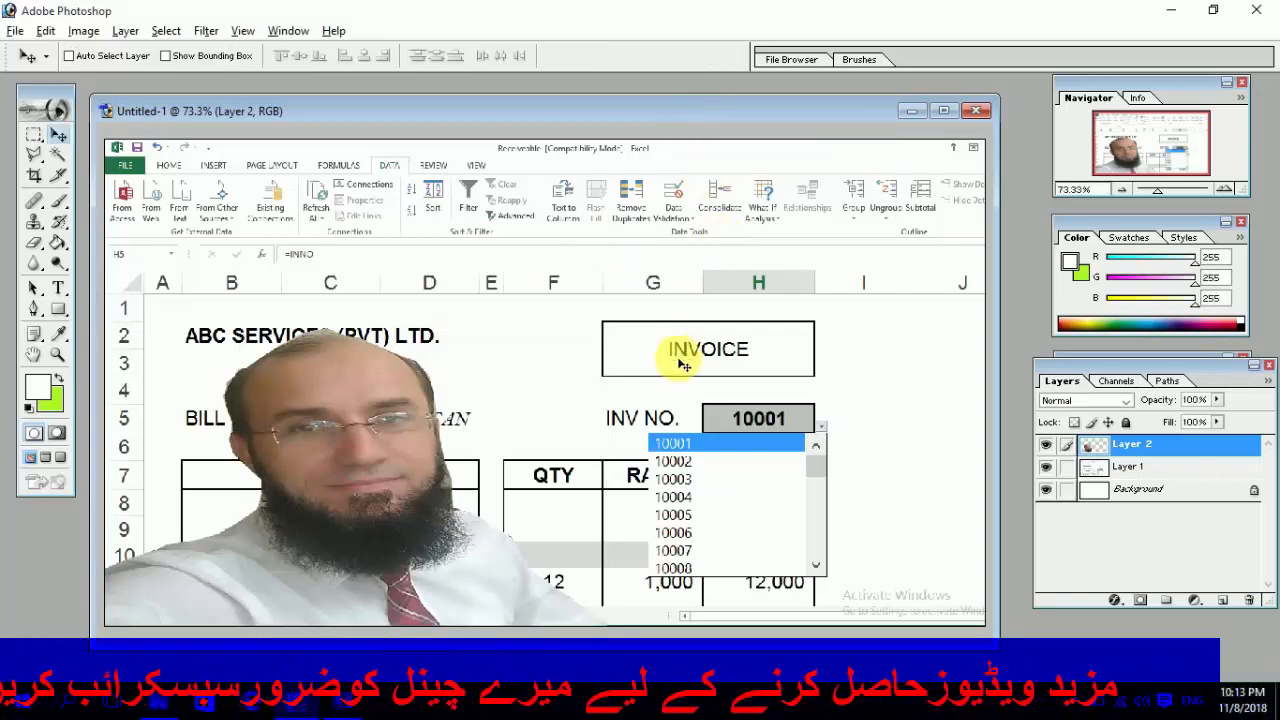
drag(314, 394, 419, 272)
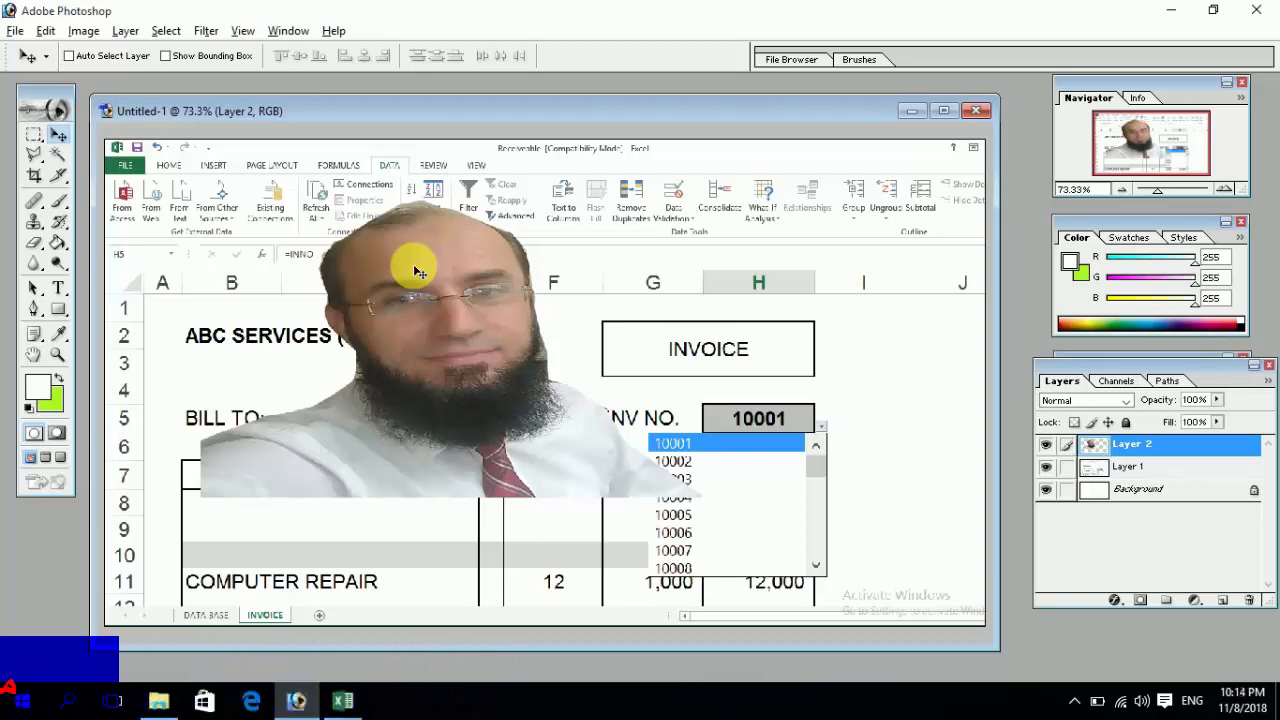
Try to mirror the man's cutout horizontally with Free Transform, stretch its height to 109.4% and rotate it -3.8°
key(ctrl+t)
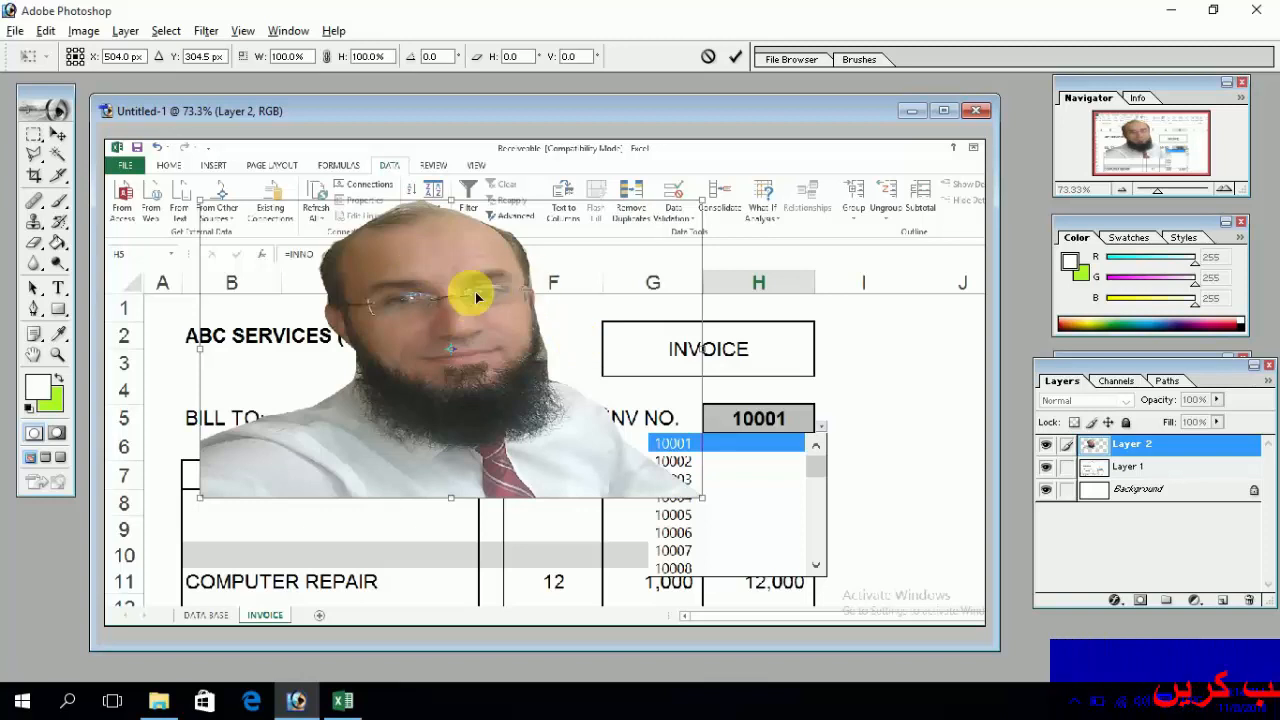
drag(476, 297, 737, 273)
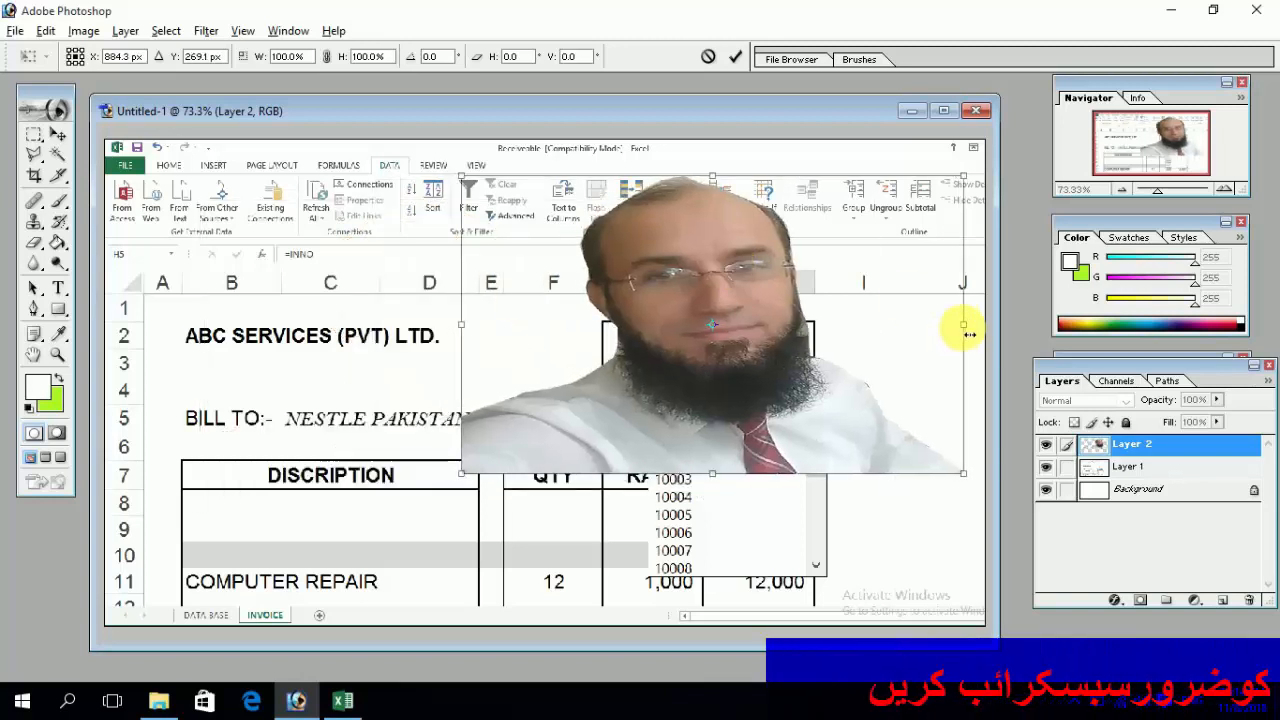
drag(969, 334, 623, 329)
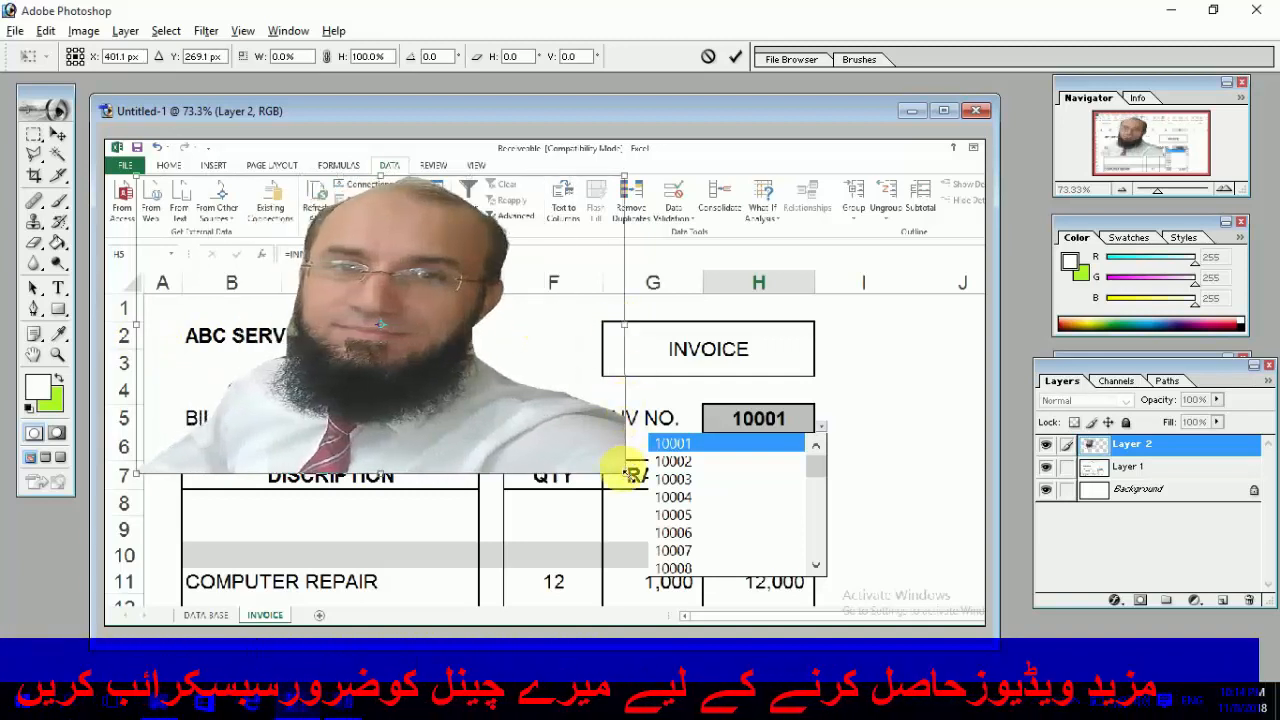
drag(624, 470, 623, 498)
drag(466, 286, 487, 293)
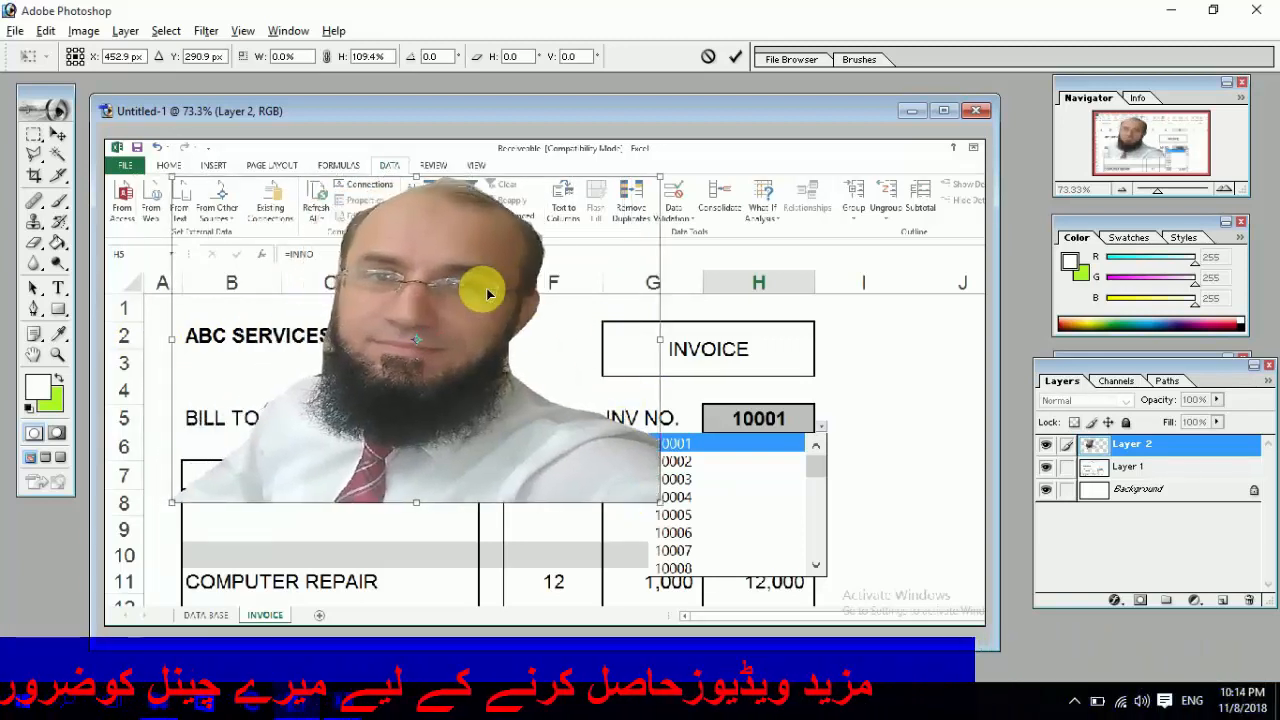
drag(737, 318, 742, 300)
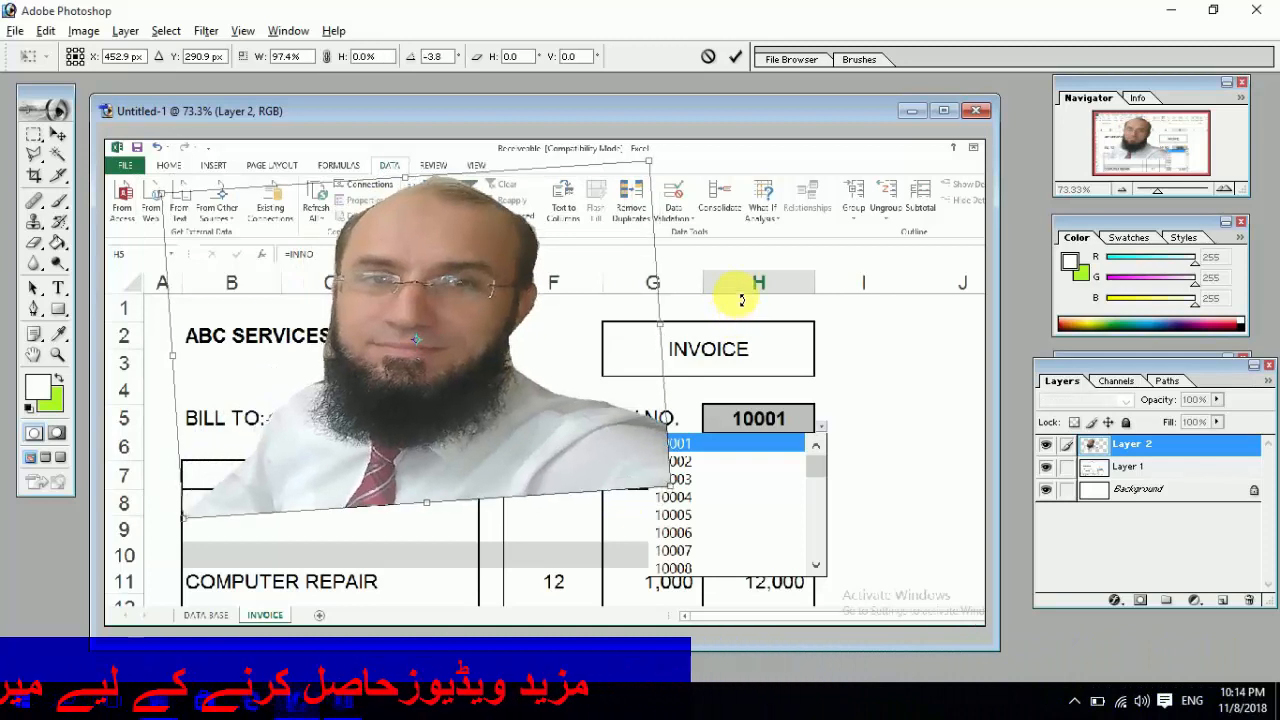
mouse_move(505, 313)
mouse_down()
mouse_move(480, 403)
mouse_move(500, 328)
mouse_up()
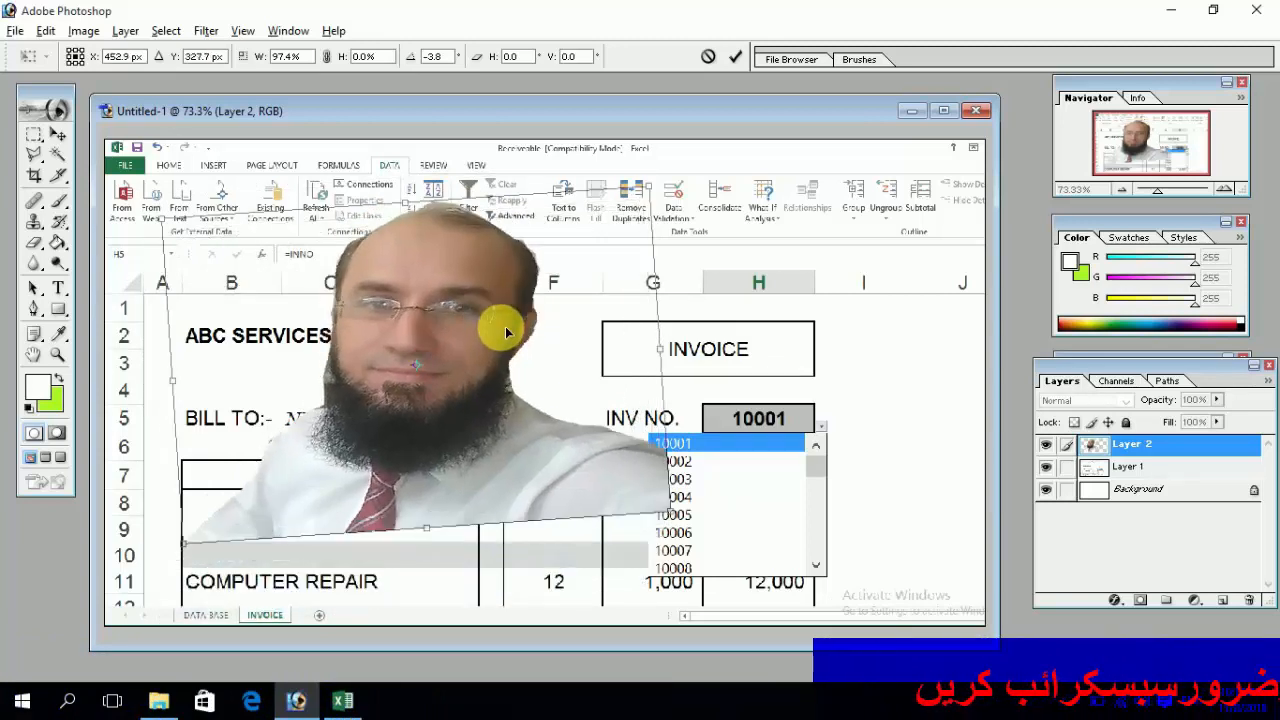
key(Return)
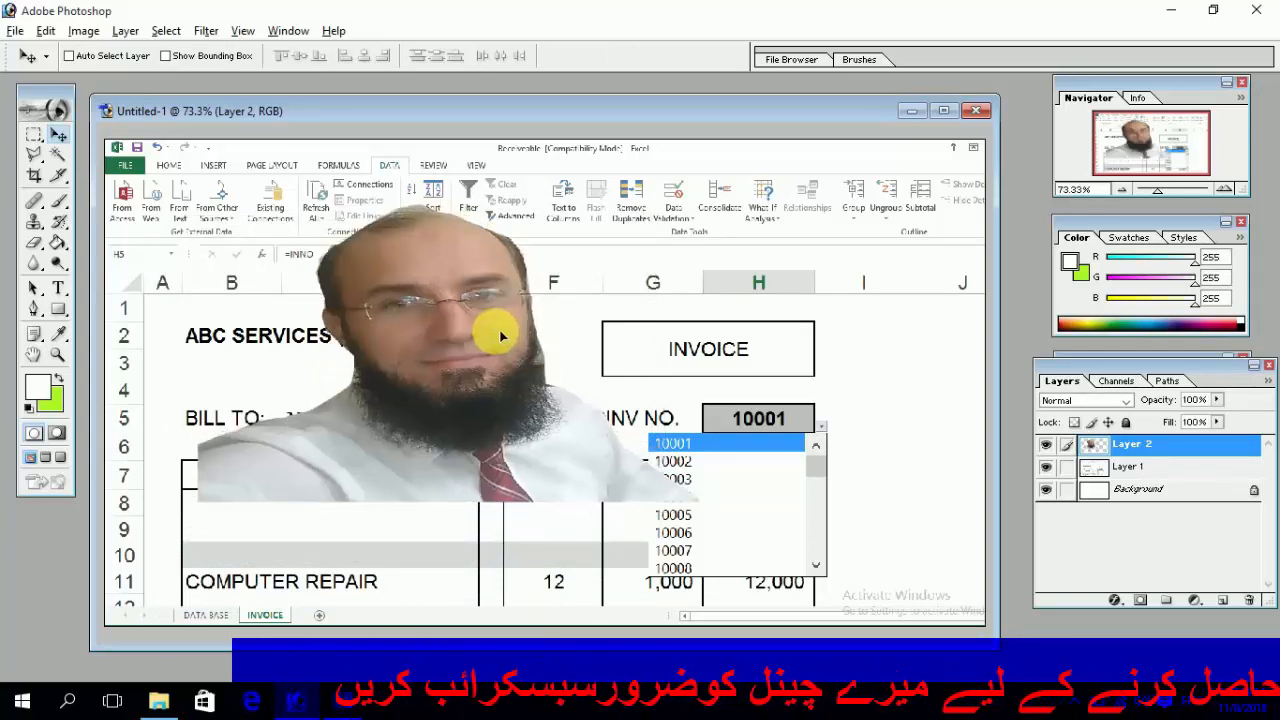
Rotate the man's cutout 7.2° with Free Transform, place it over the invoice's lower left part and widen it slightly
key(ctrl+t)
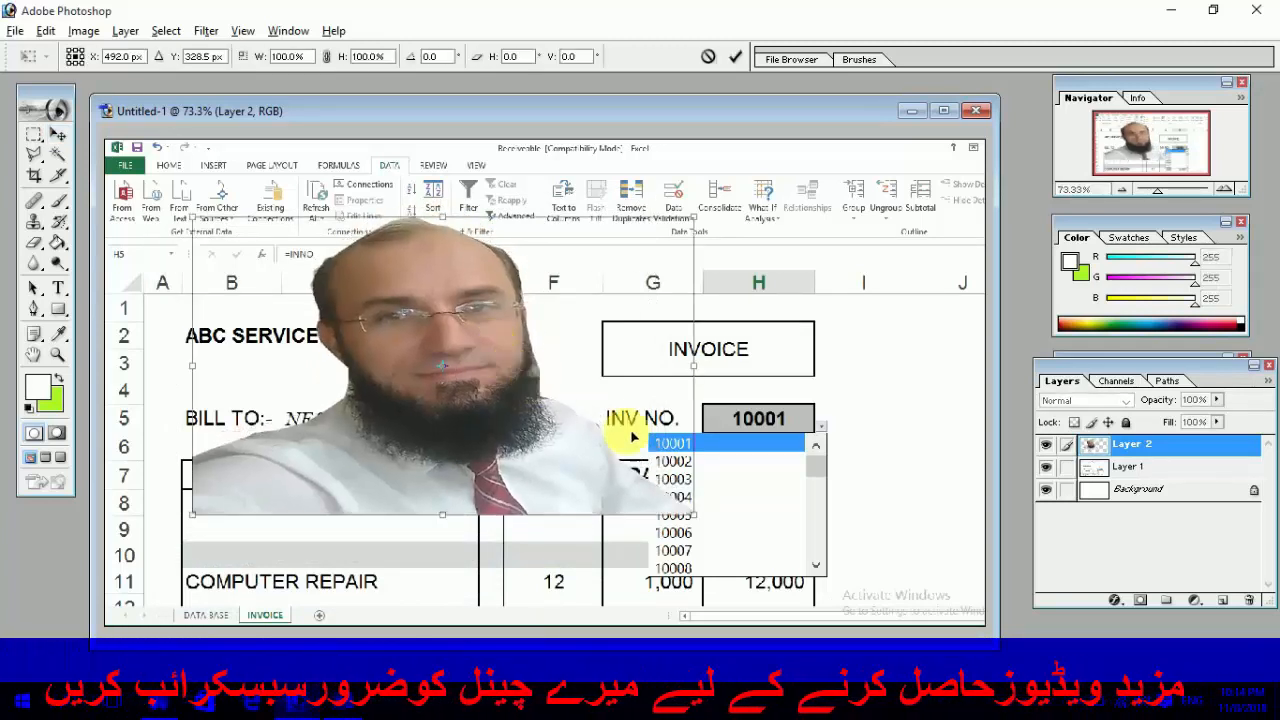
drag(740, 537, 734, 560)
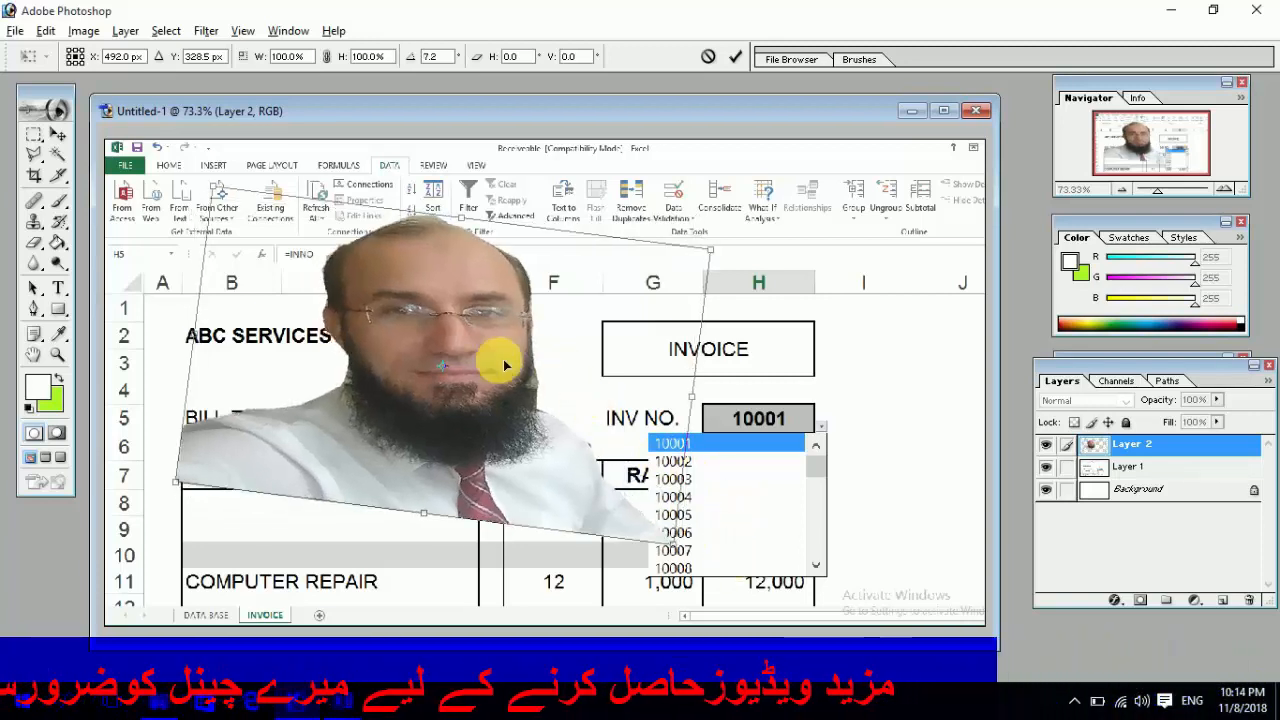
drag(505, 366, 446, 483)
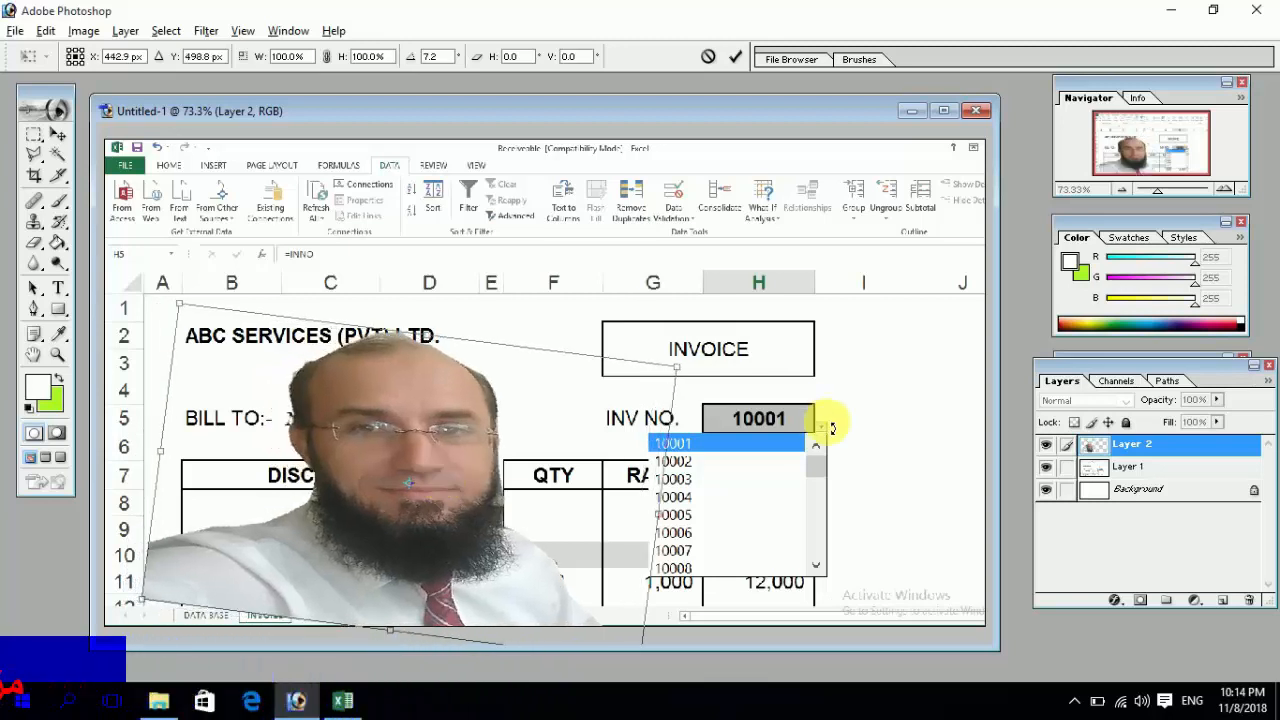
drag(668, 520, 706, 520)
key(Return)
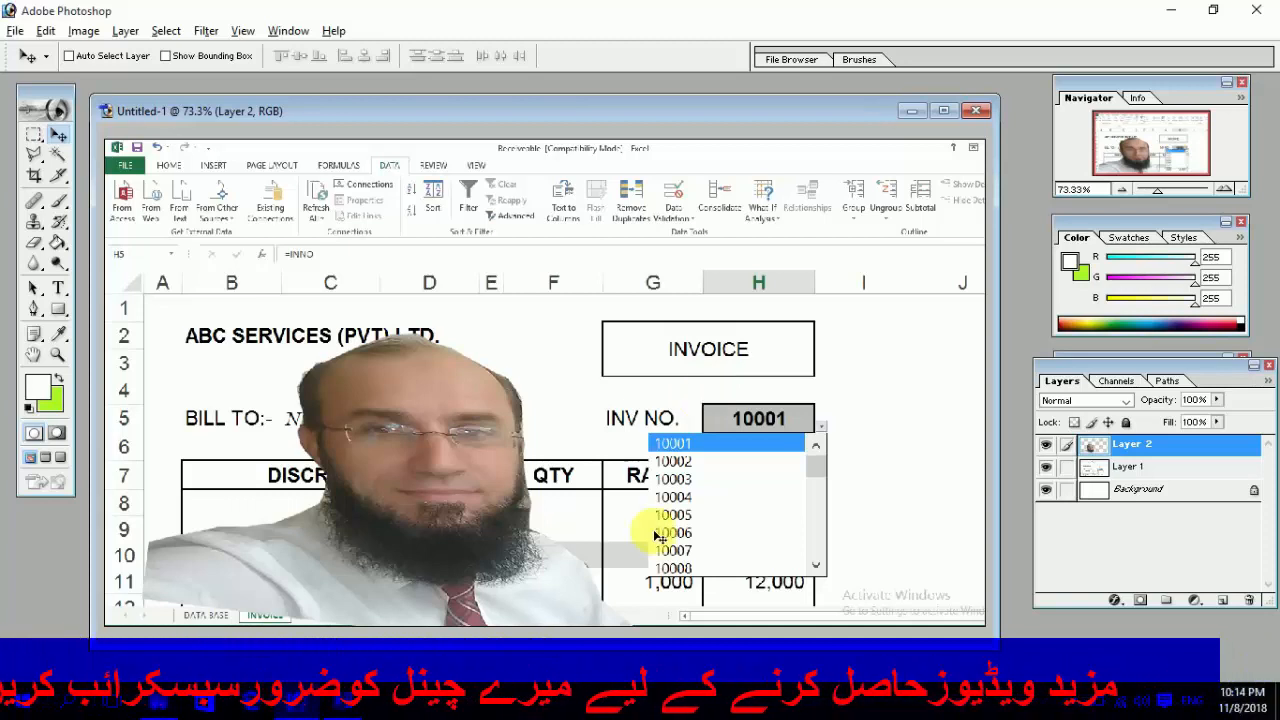
Start saving a copy of the composition to the Desktop in JPEG format
click(15, 30)
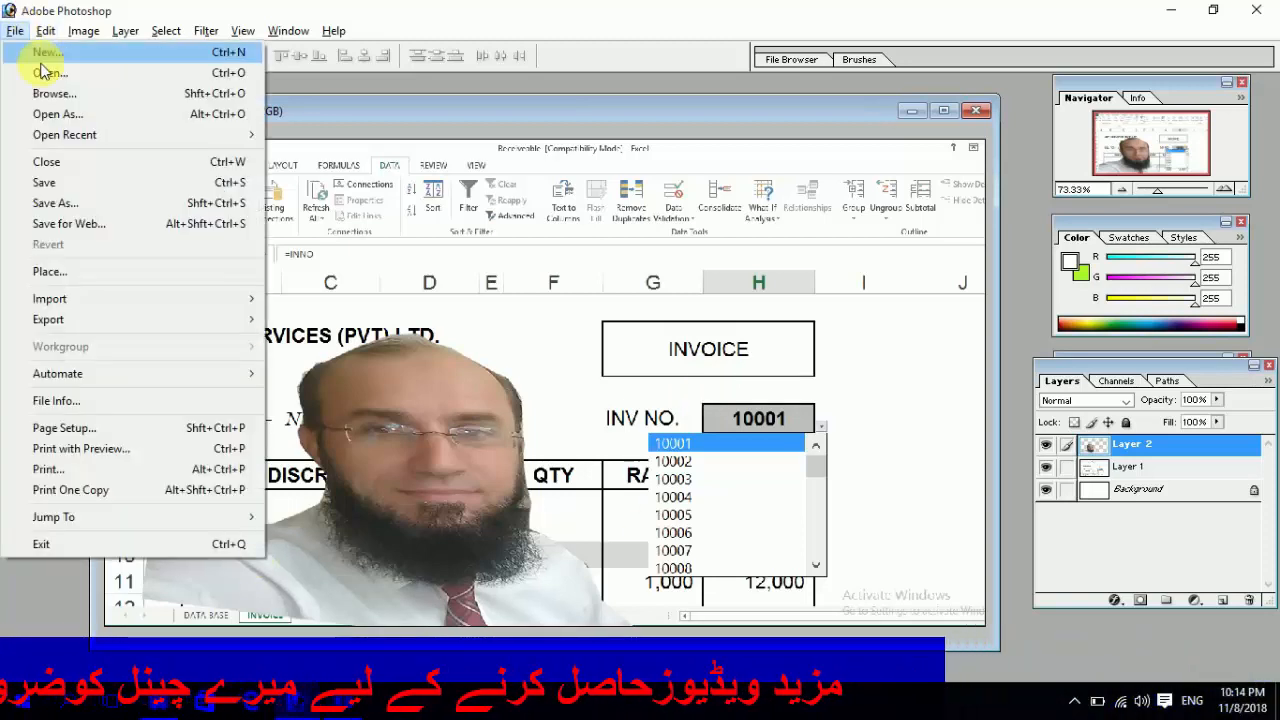
click(86, 203)
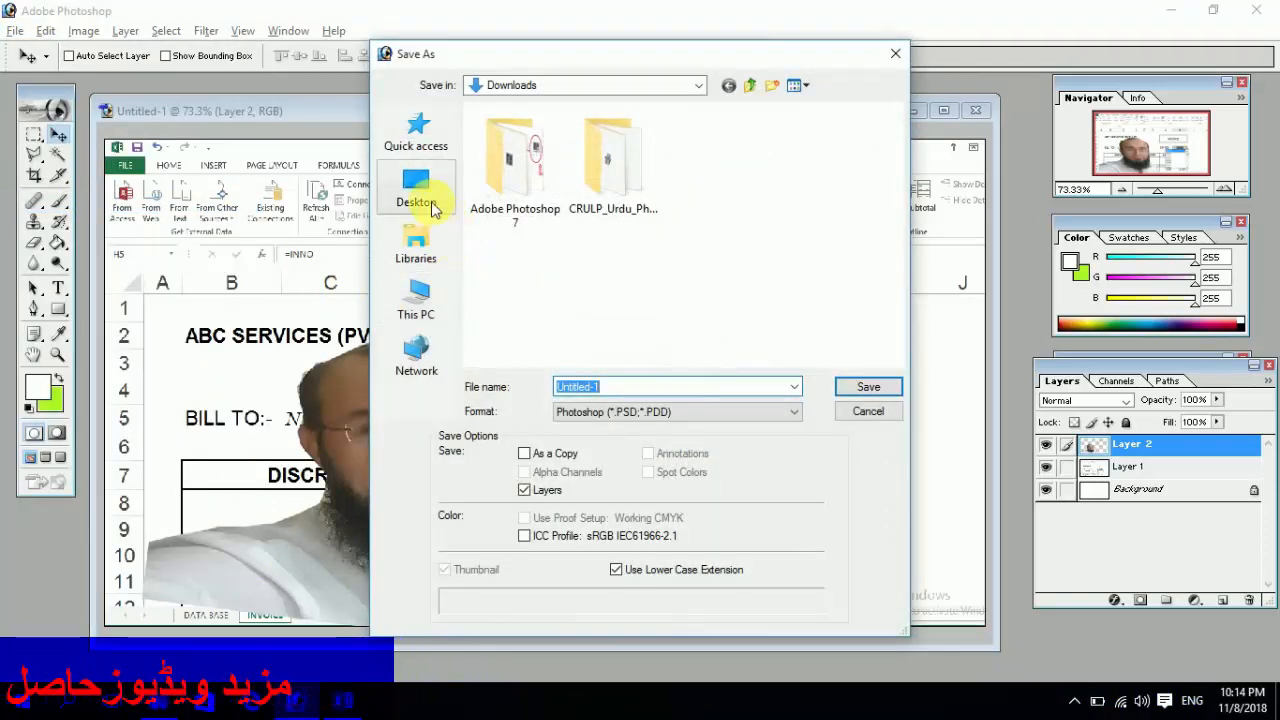
click(416, 200)
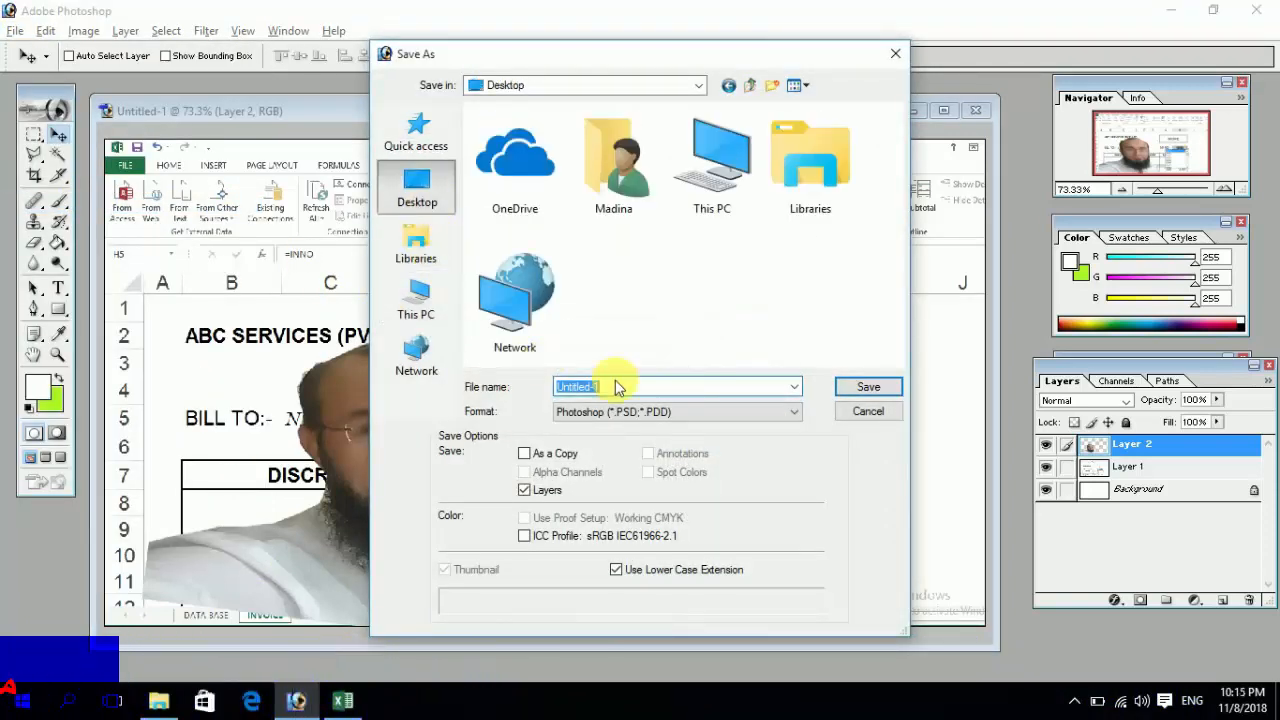
click(629, 413)
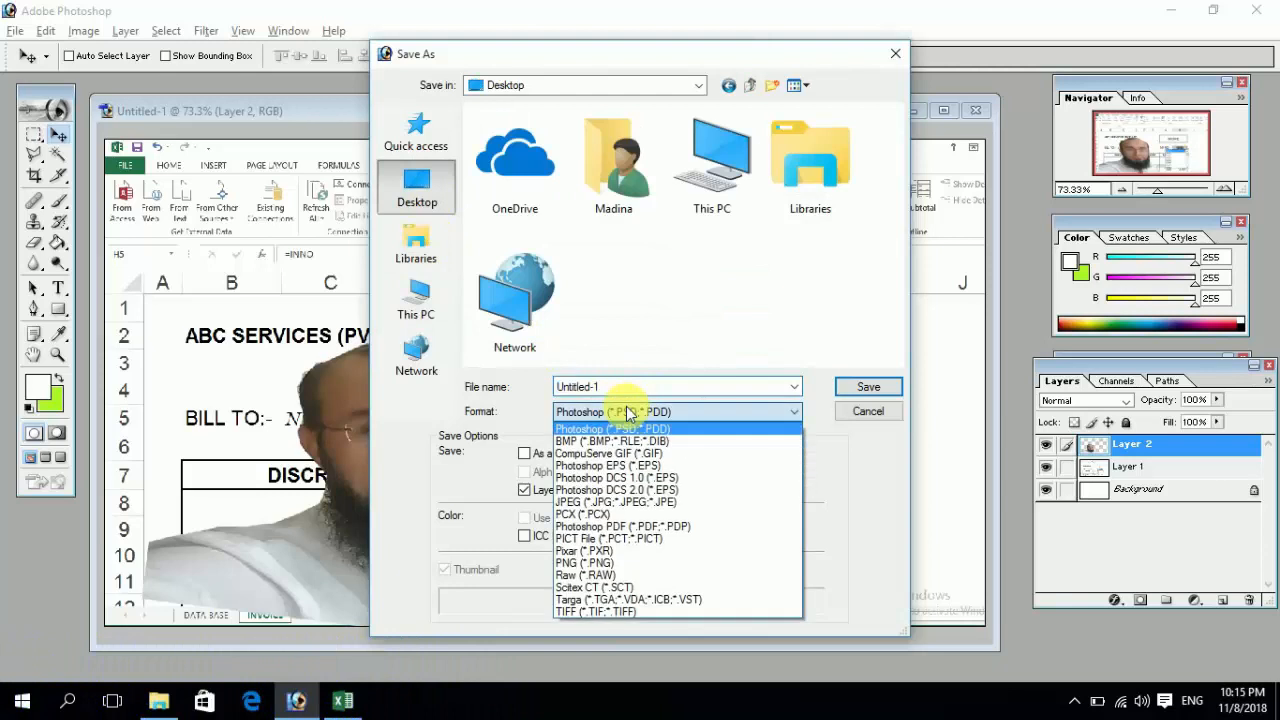
click(629, 502)
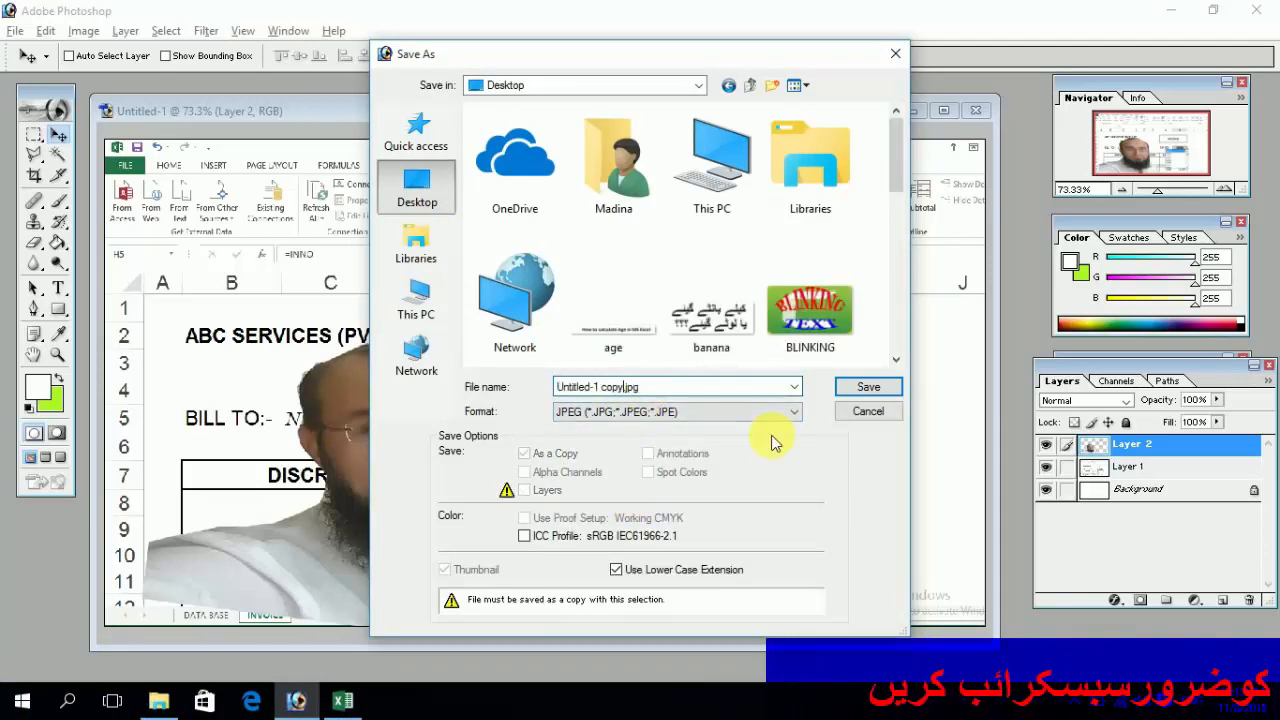
Name the file DDL.jpg and save it with medium JPEG quality 5 and the Baseline ("Standard") format option
key(shift+Home)
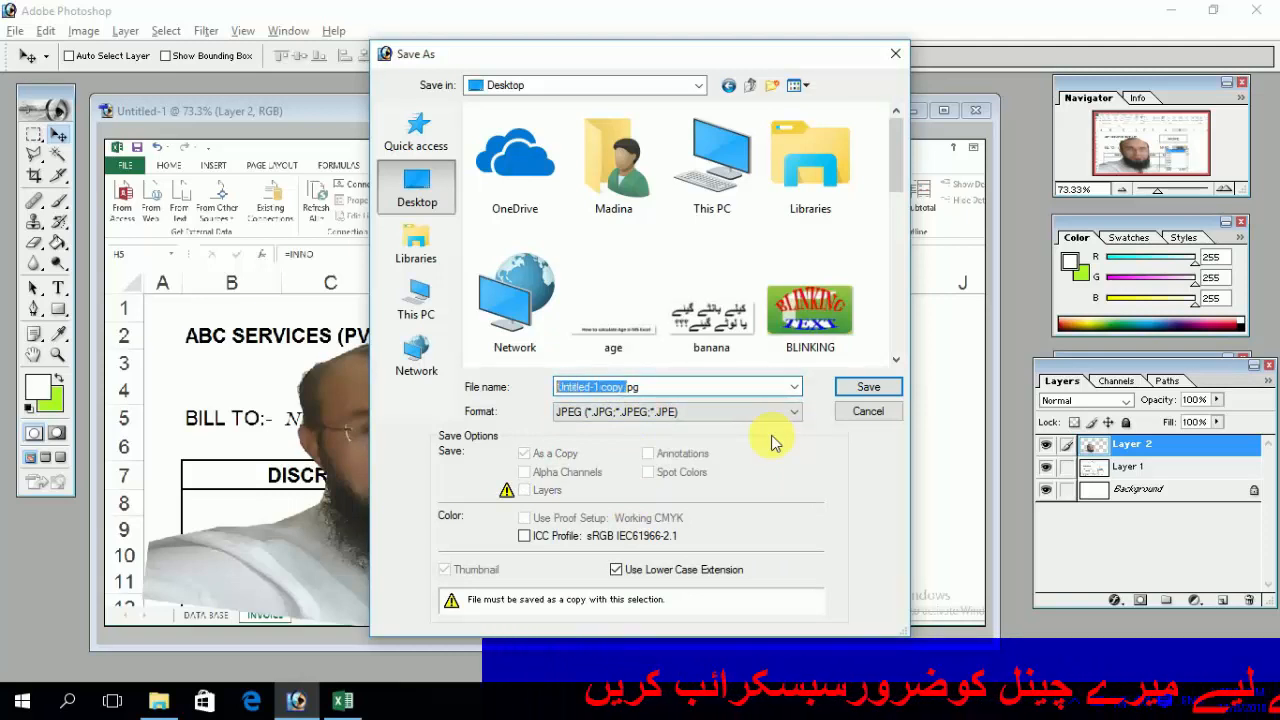
text(dd)
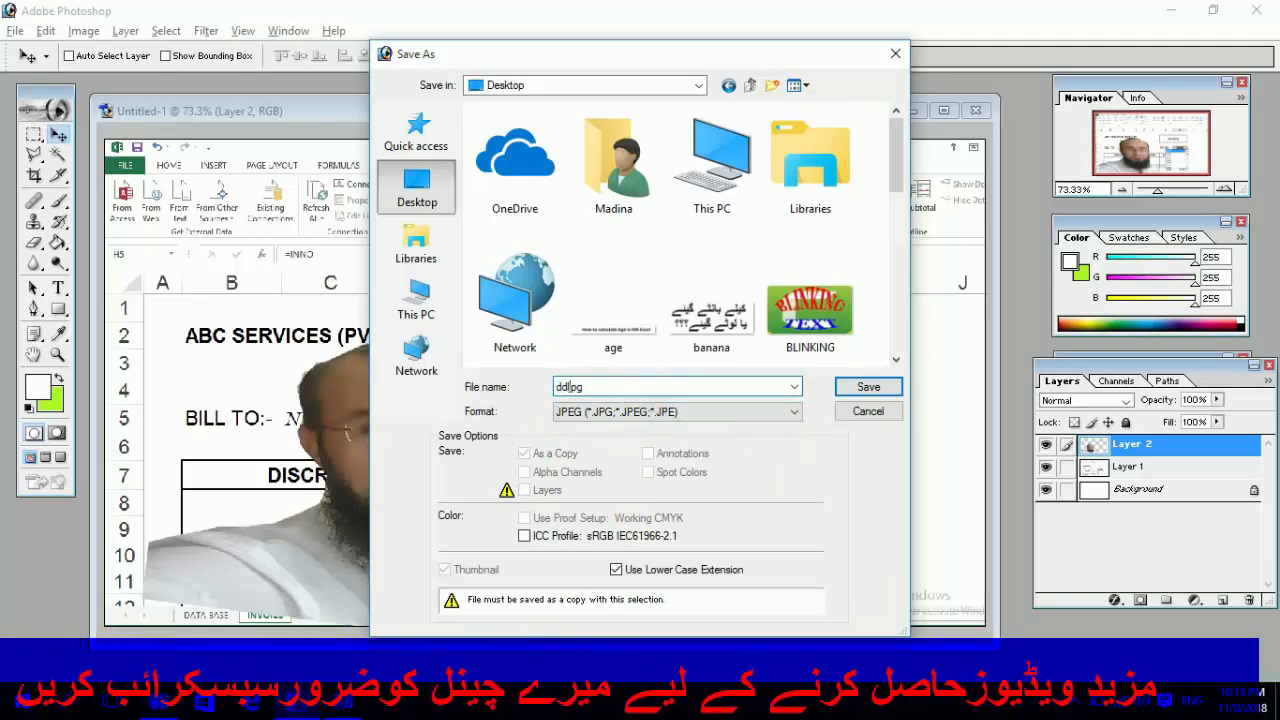
key(BackSpace)
key(BackSpace)
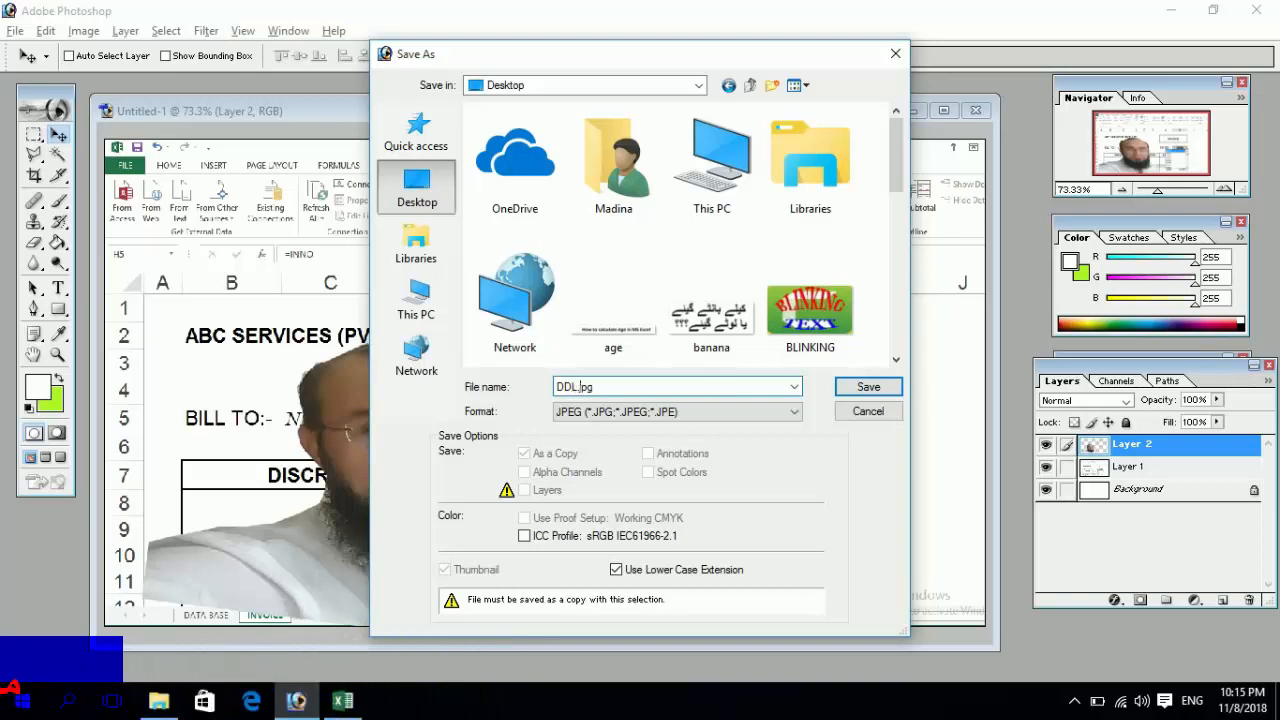
key(Return)
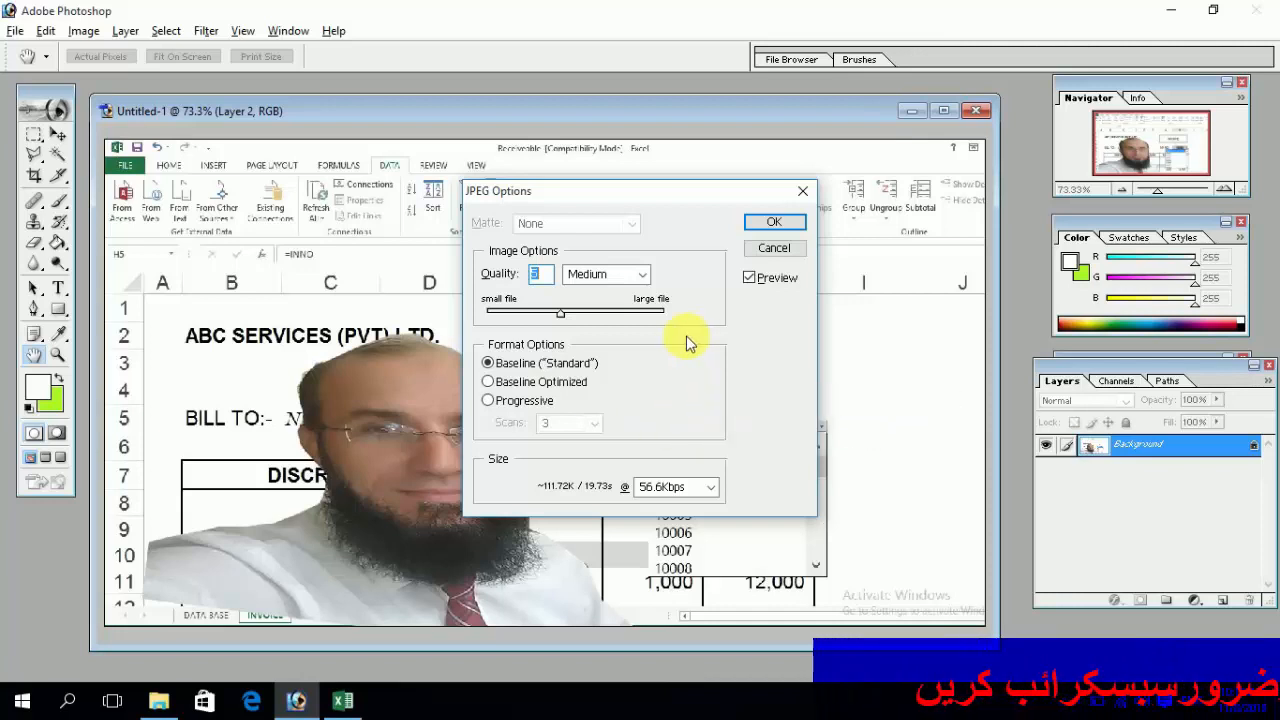
click(762, 221)
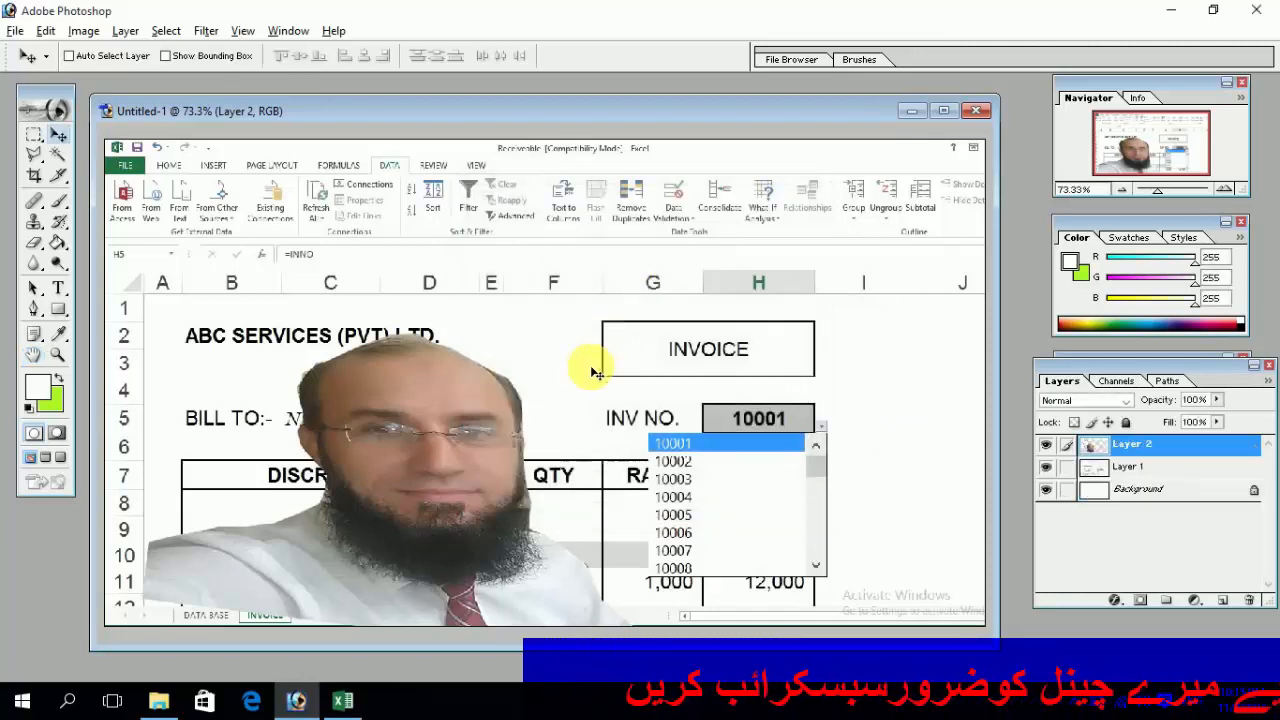
Show the Windows desktop and open DDL.jpg in Photos to check the exported image
right_click(452, 700)
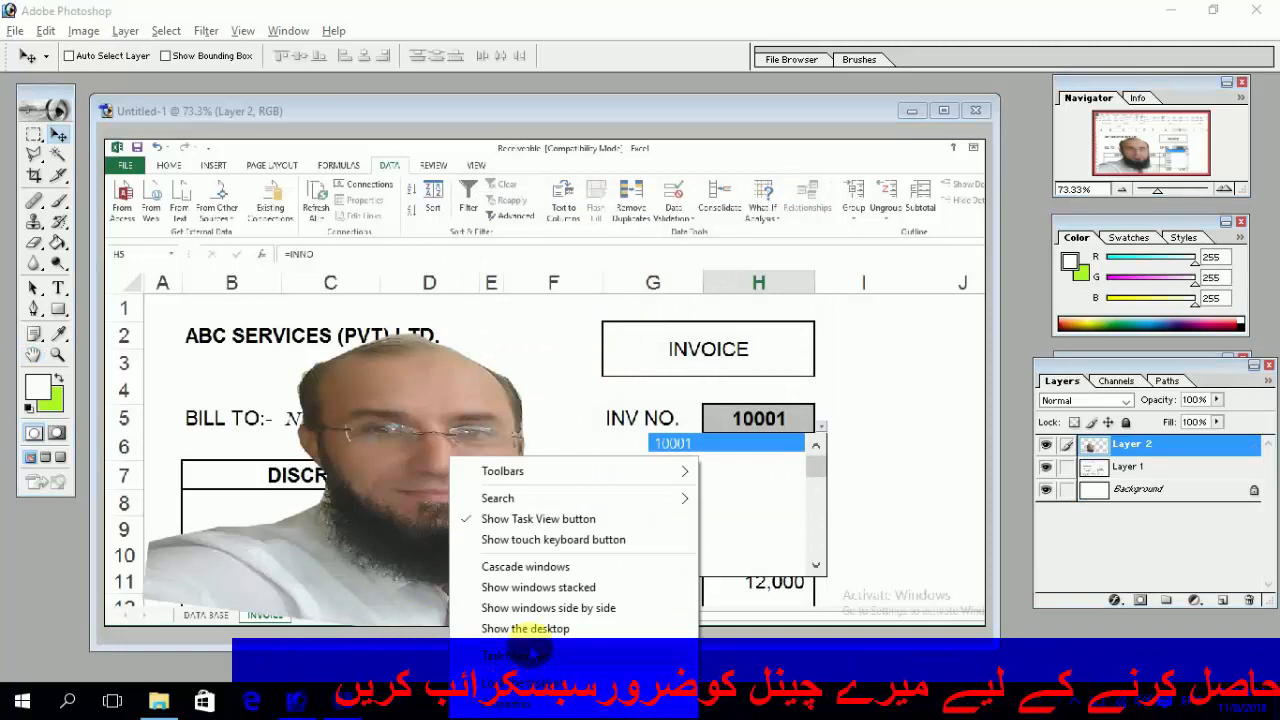
click(540, 628)
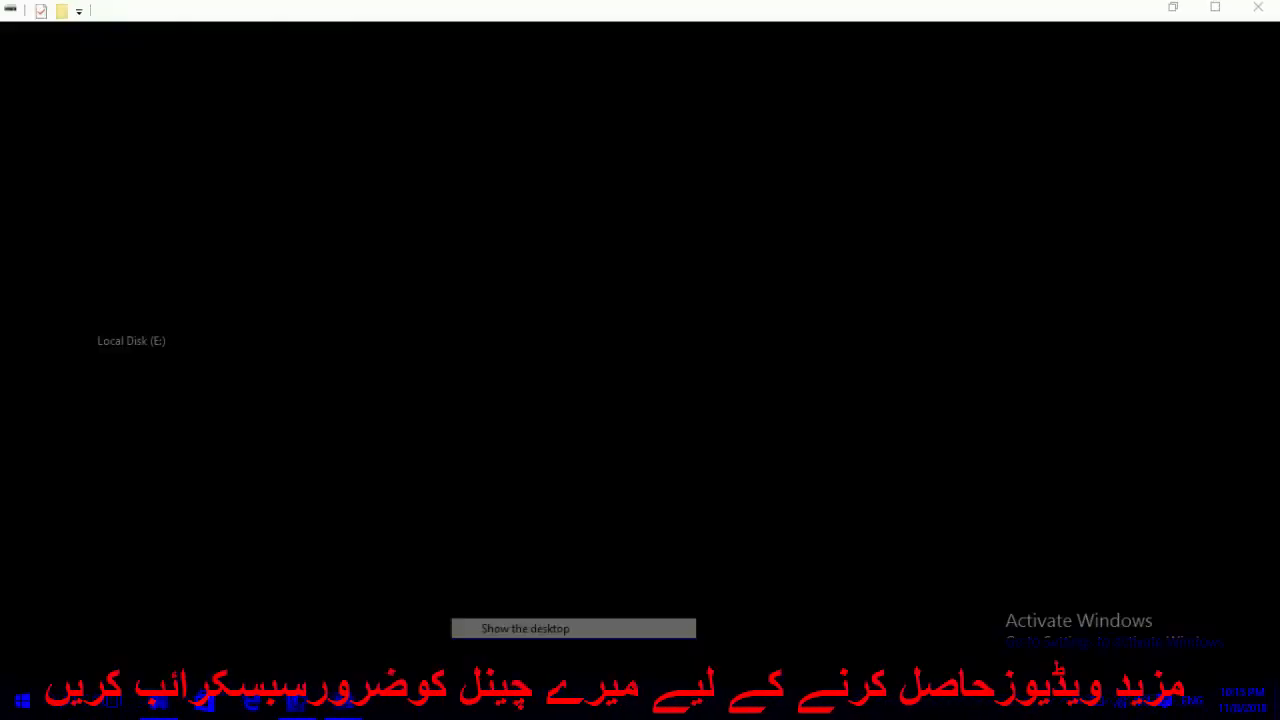
click(387, 32)
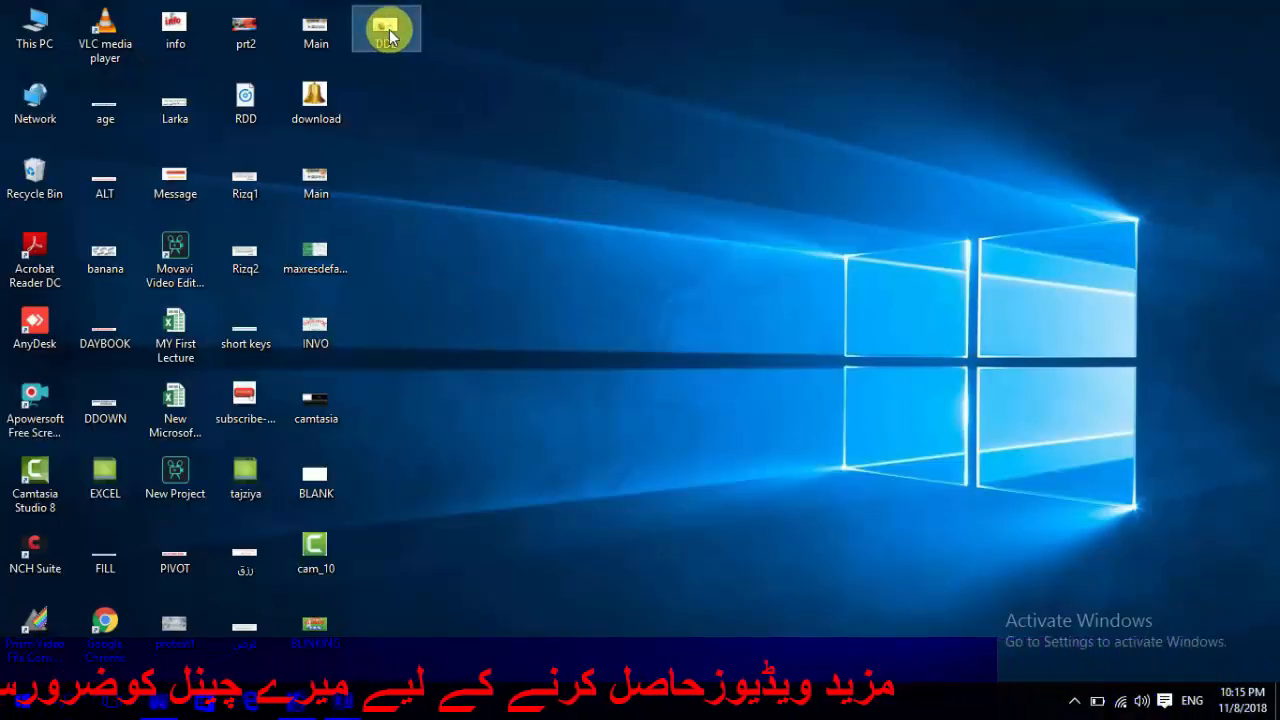
double_click(387, 32)
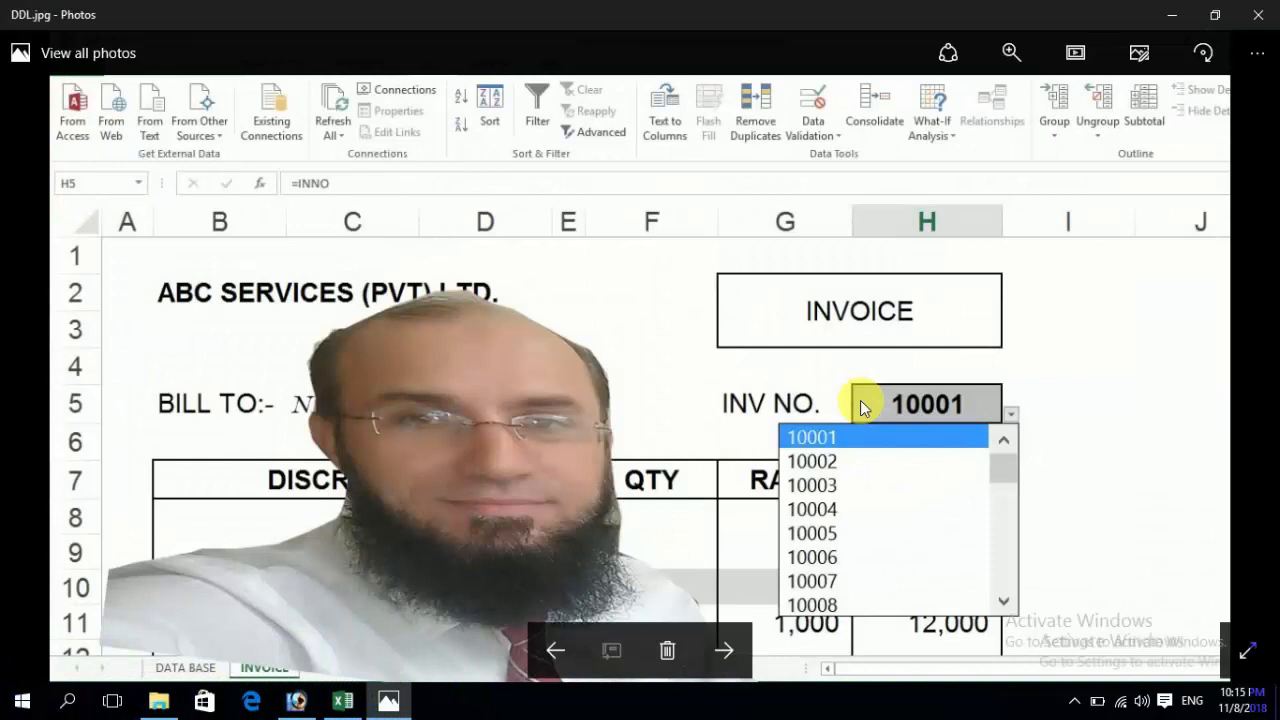
Return to Adobe Photoshop and close the Untitled-1 composition without saving it
click(300, 701)
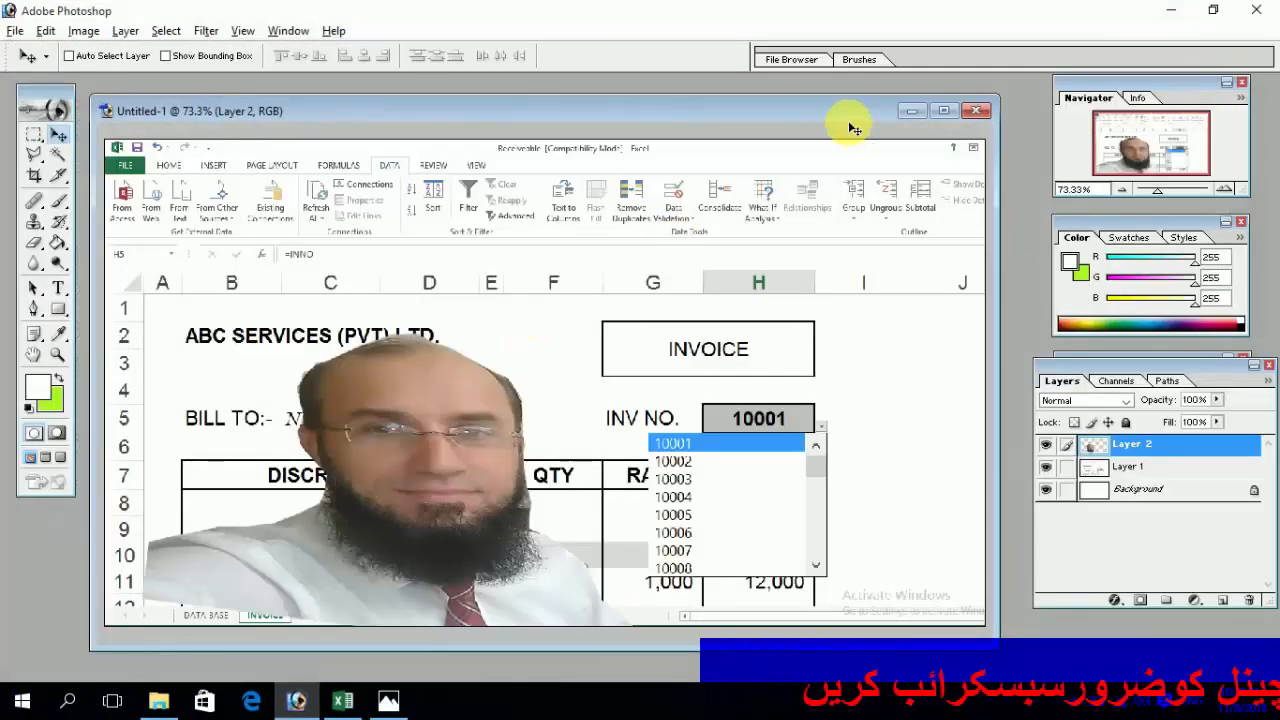
click(976, 110)
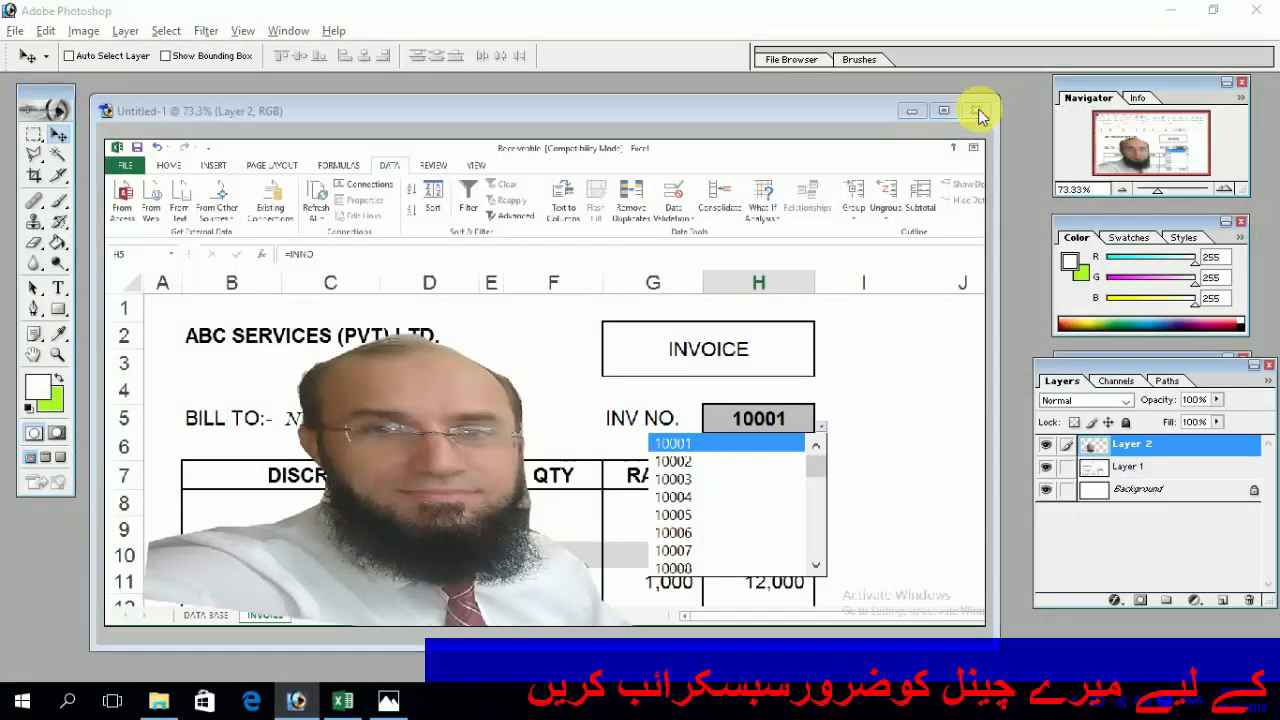
click(650, 272)
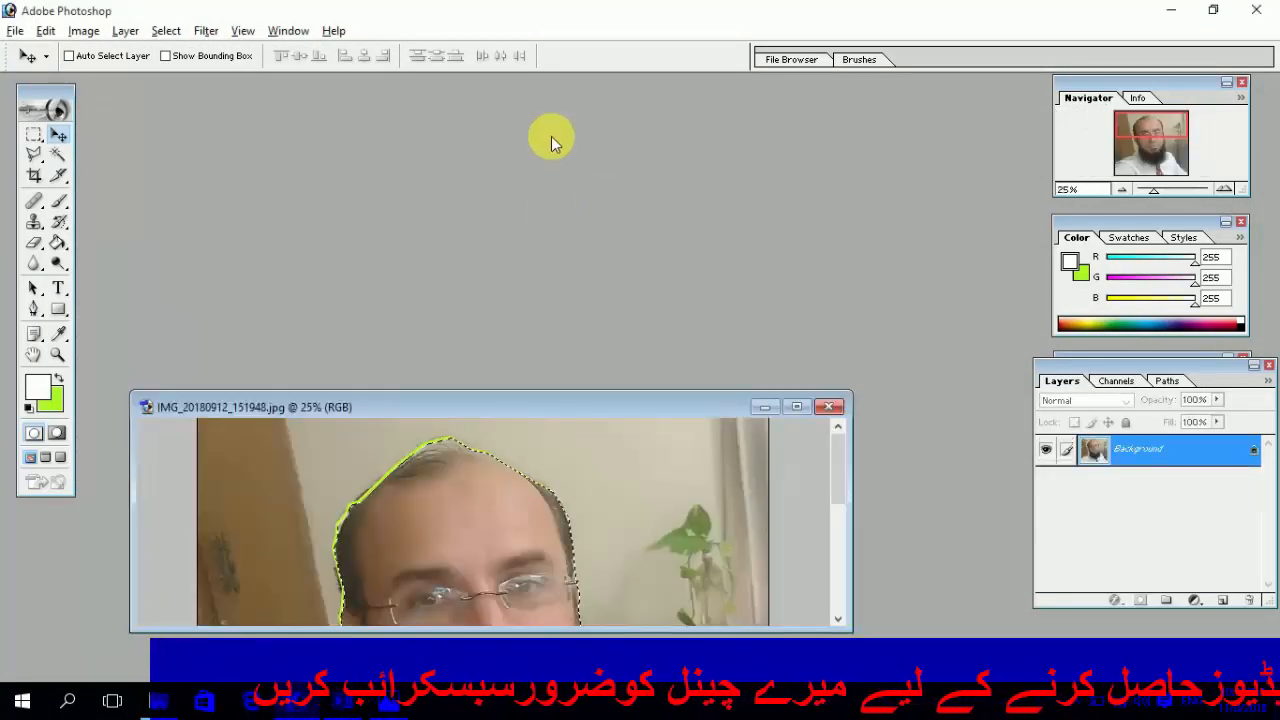
Move the photo's window up and enlarge it until the whole picture of the man fits in view
drag(519, 402, 544, 151)
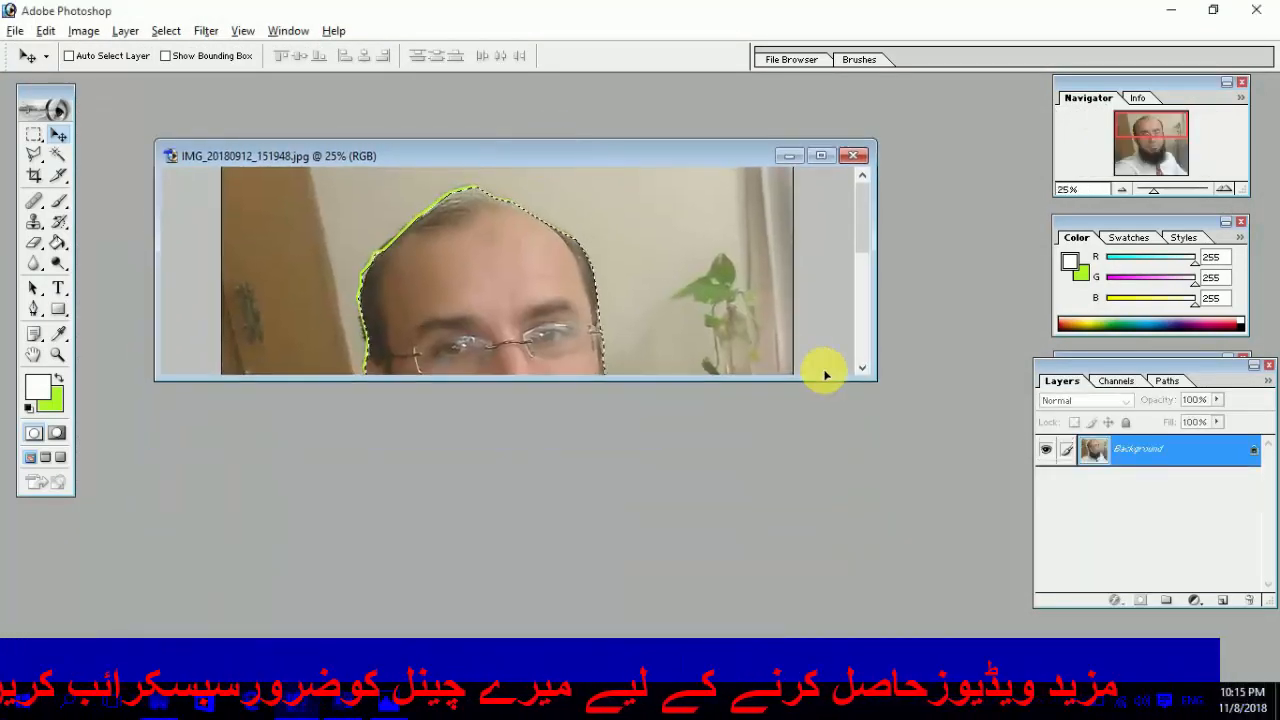
drag(872, 384, 975, 665)
drag(758, 158, 714, 103)
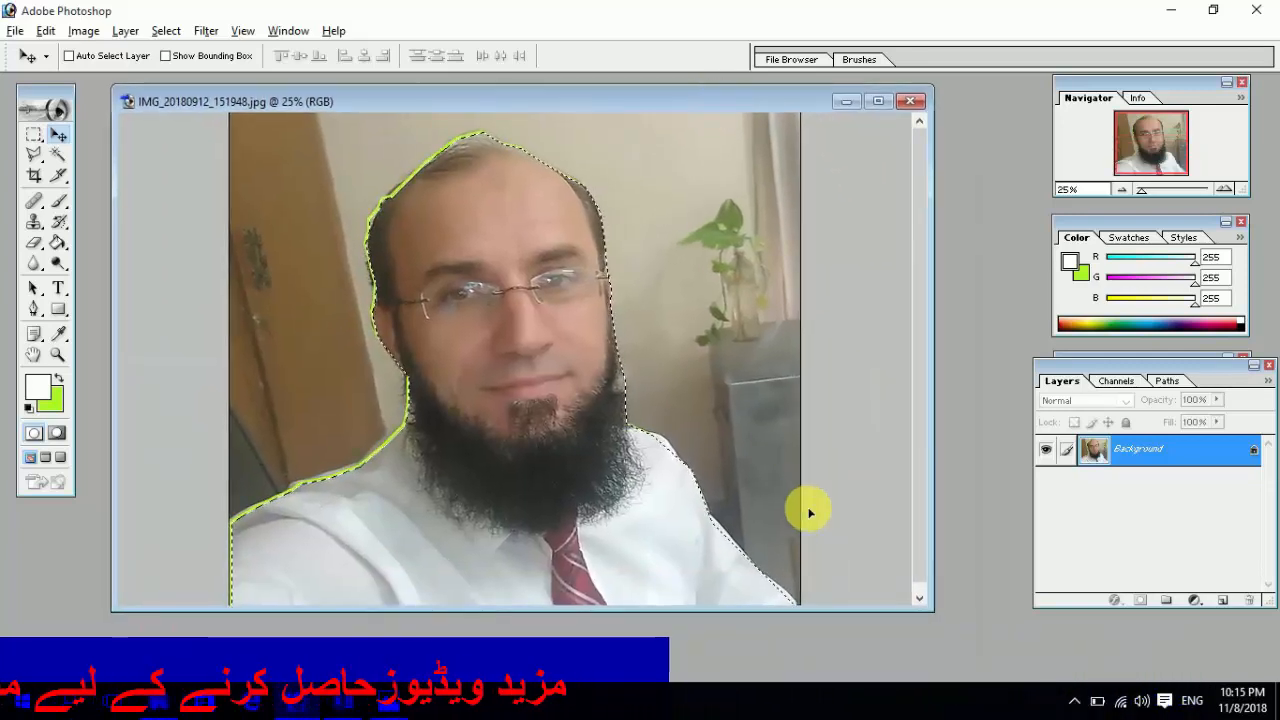
Invert the selection so it covers the area around the man, and set the background color to blue 3F97F1
drag(938, 617, 946, 626)
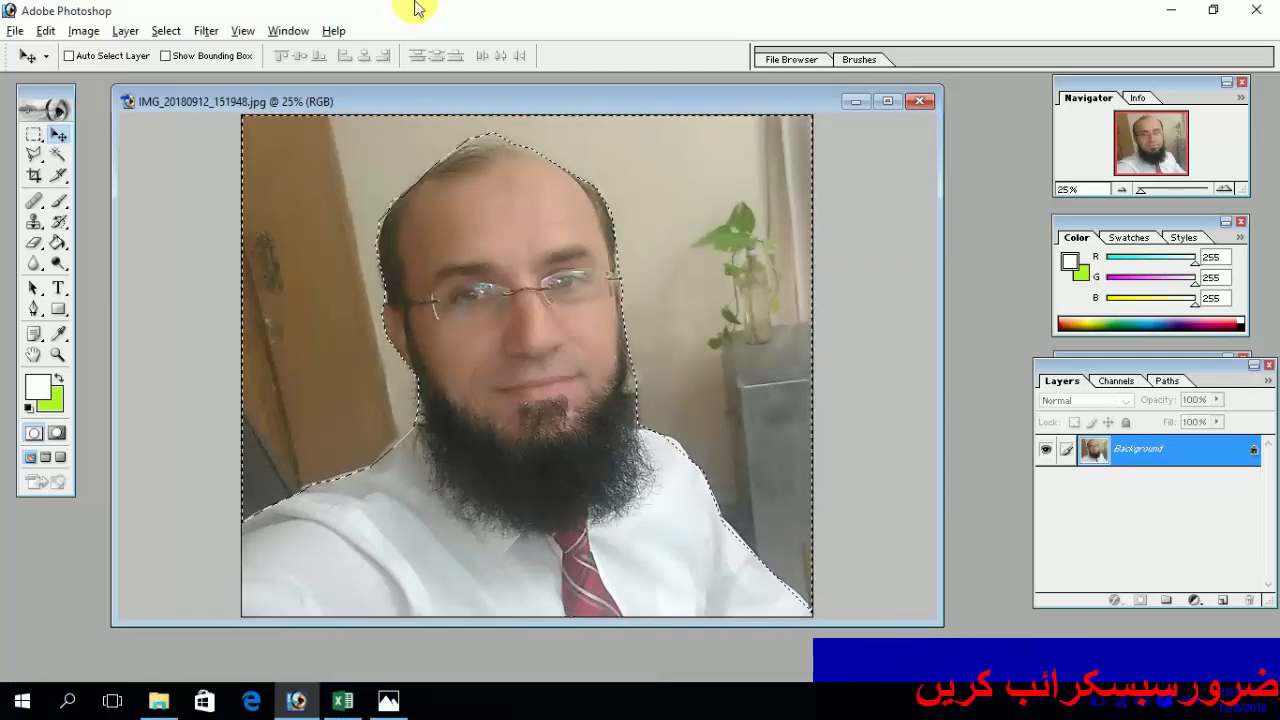
click(55, 403)
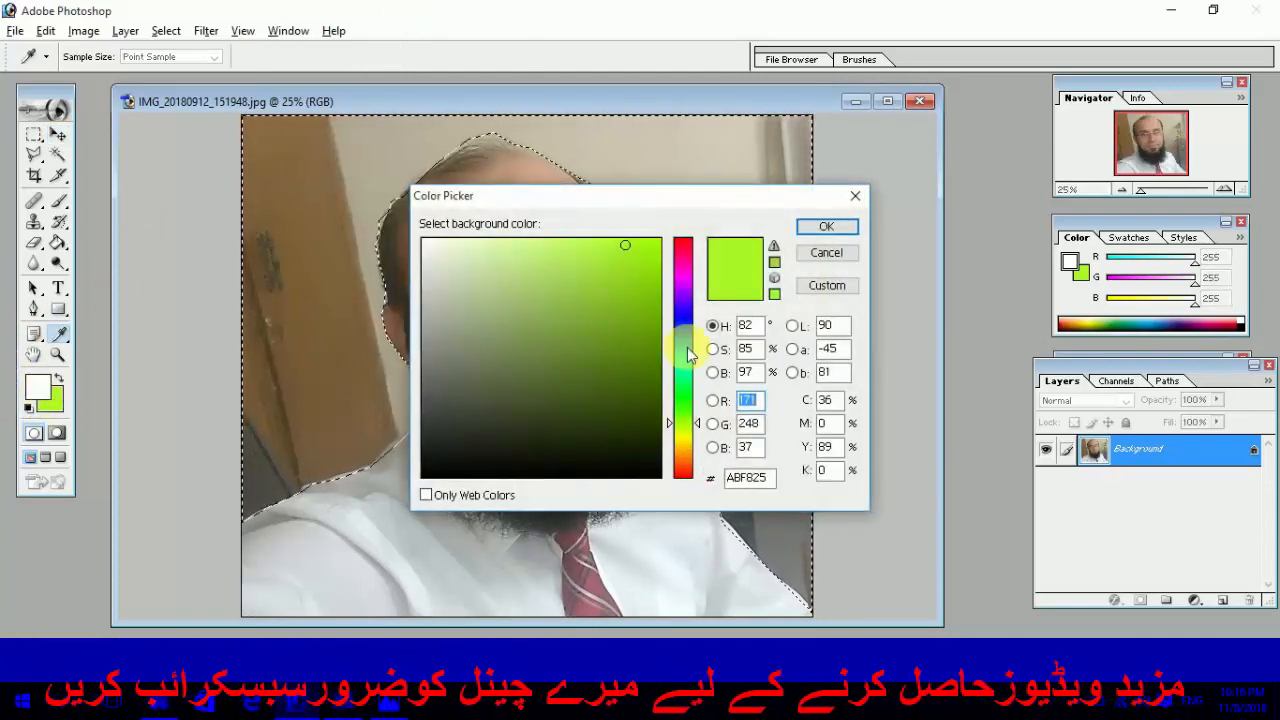
click(688, 348)
click(687, 355)
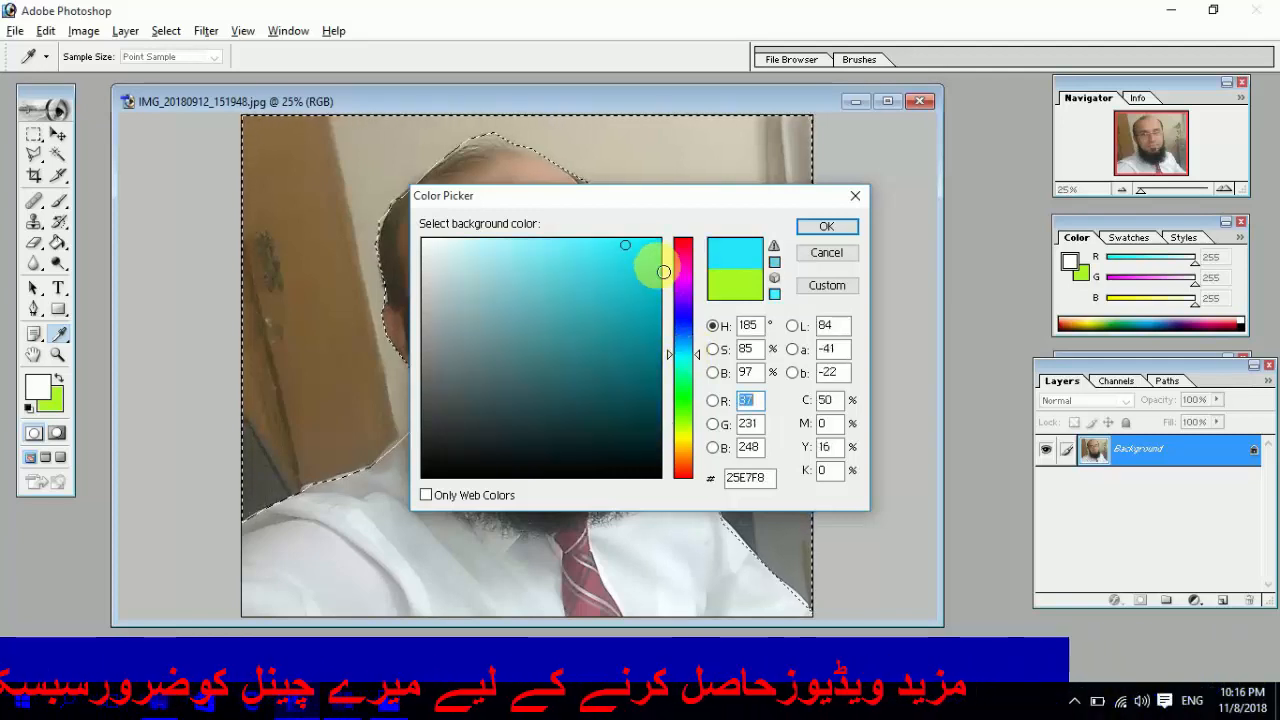
click(688, 333)
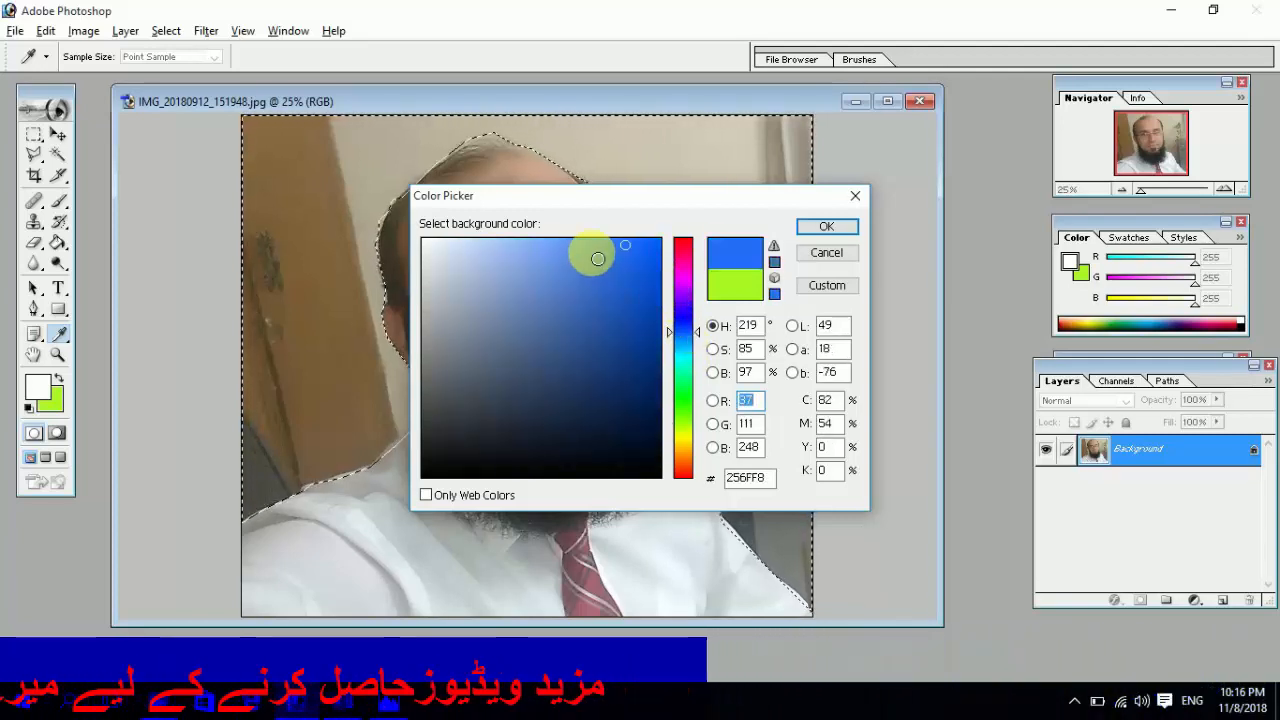
click(578, 245)
click(642, 249)
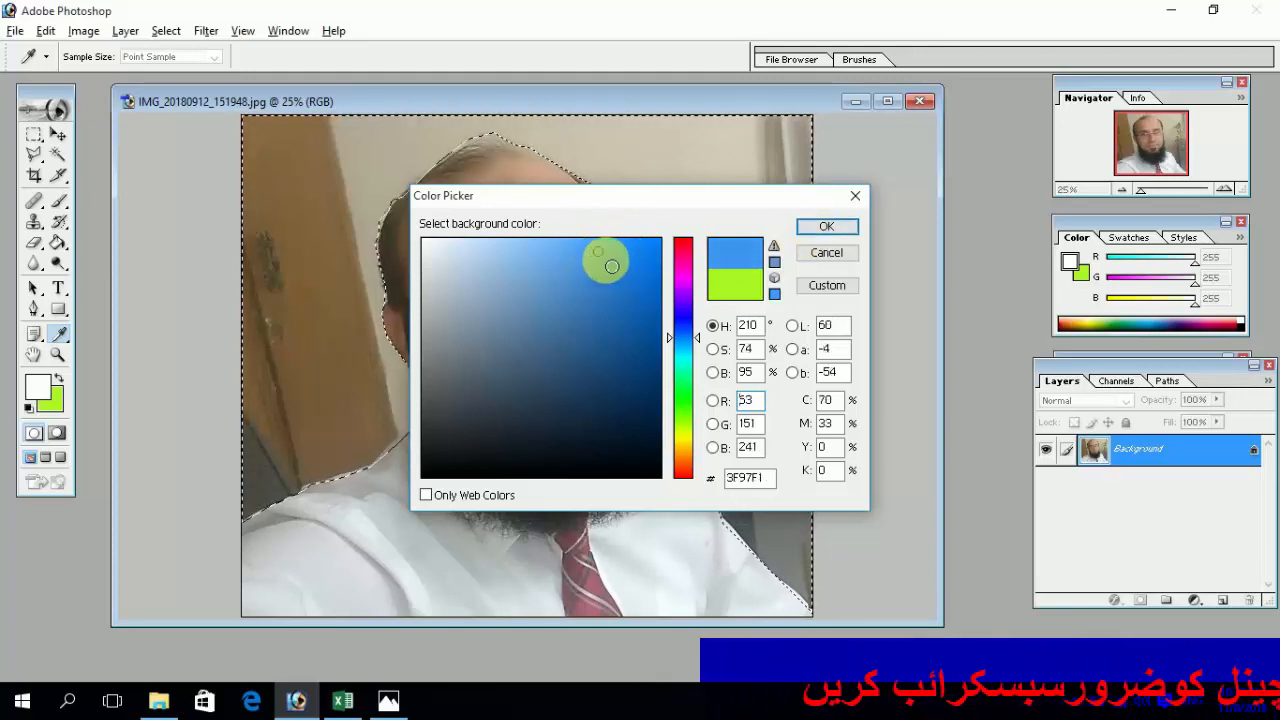
click(827, 230)
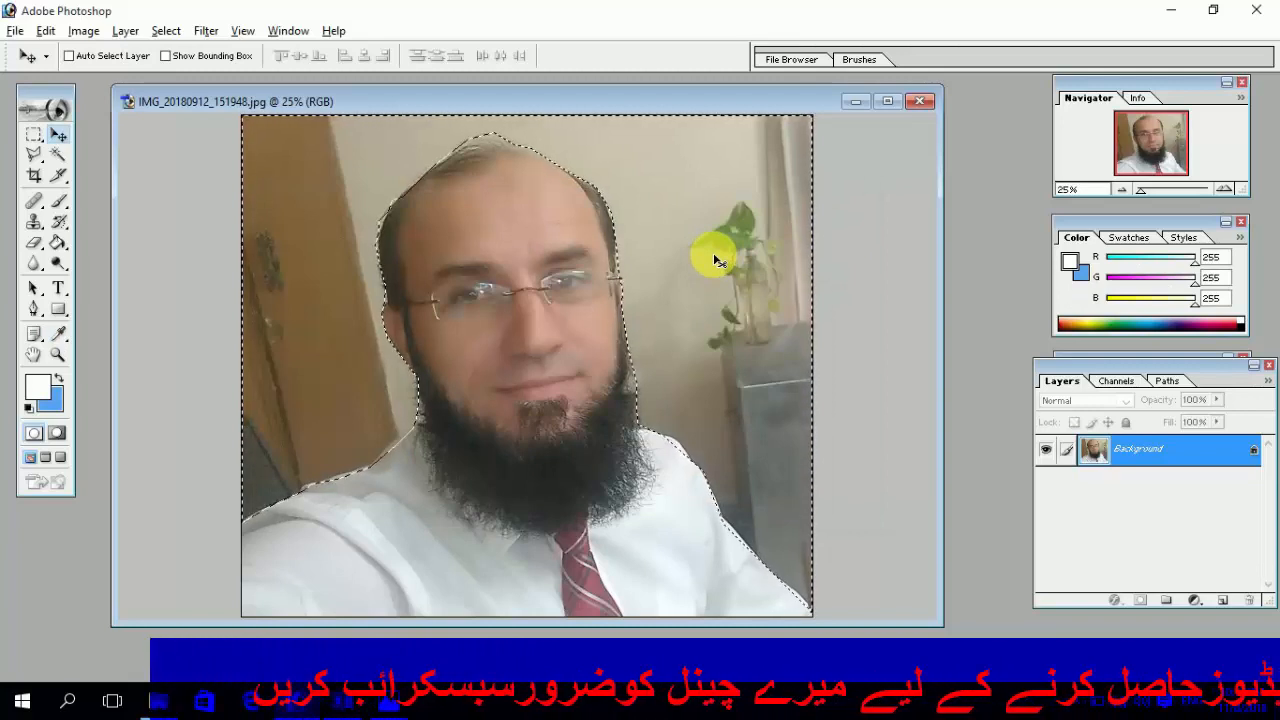
Clear the selected area around the man to the blue background color and remove the selection
key(Delete)
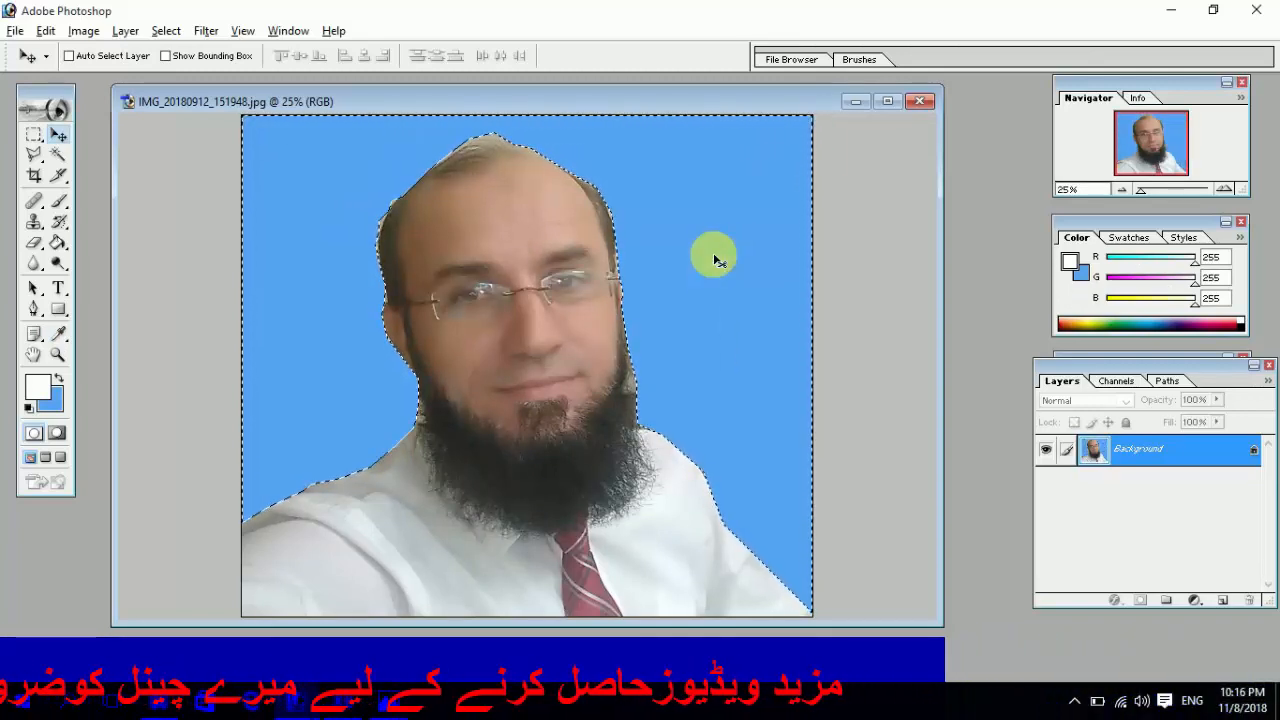
key(ctrl+d)
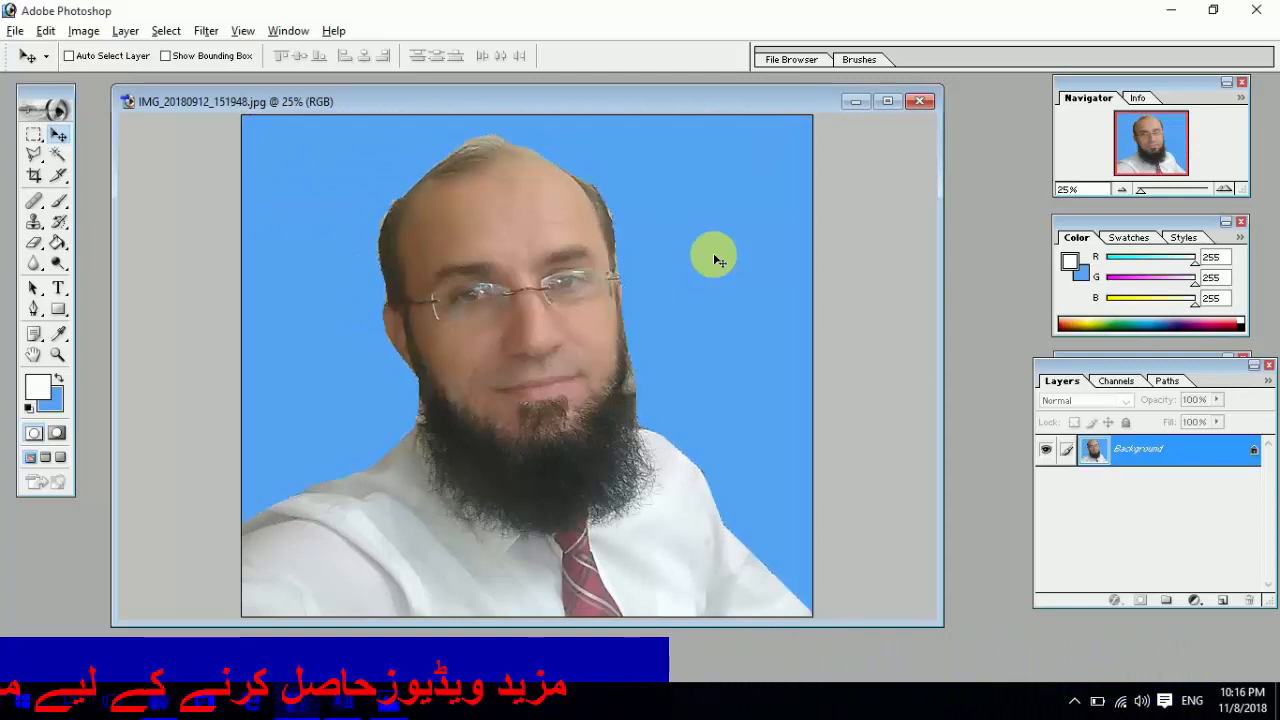